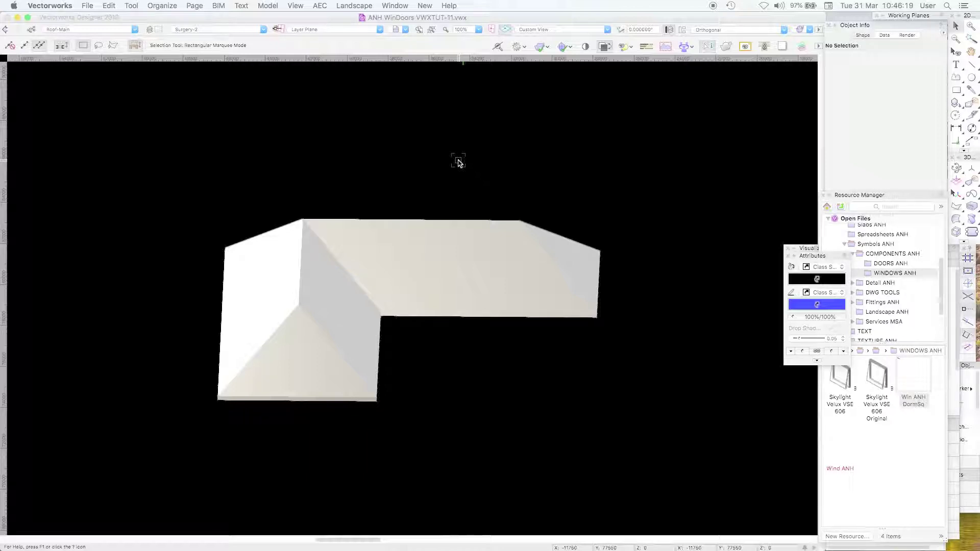
Select the existing hipped roof and examine its shape from another 3D angle.
{"action": "left_click", "coordinate": [511, 220]}
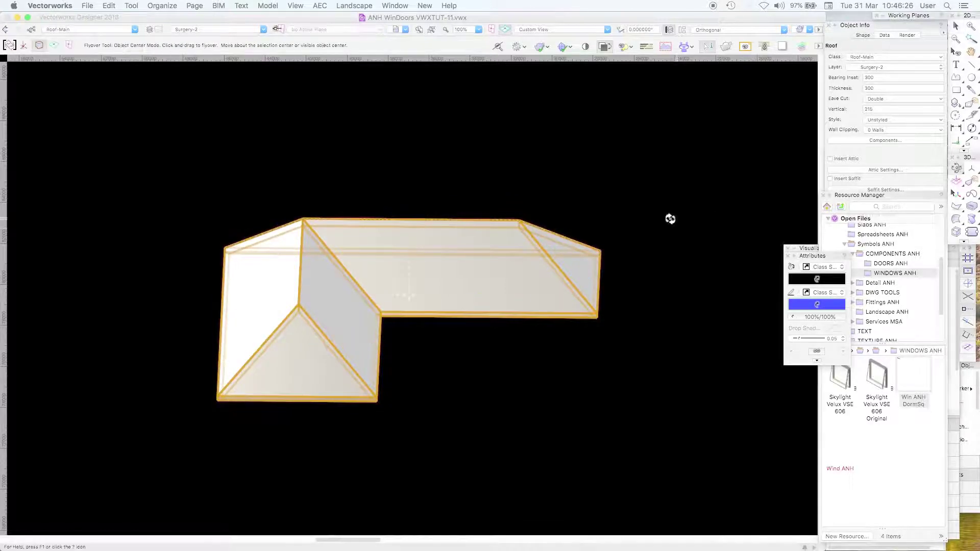
{"action": "middle_click_drag", "start_coordinate": [669, 217], "coordinate": [399, 185]}
{"action": "key", "text": "x"}
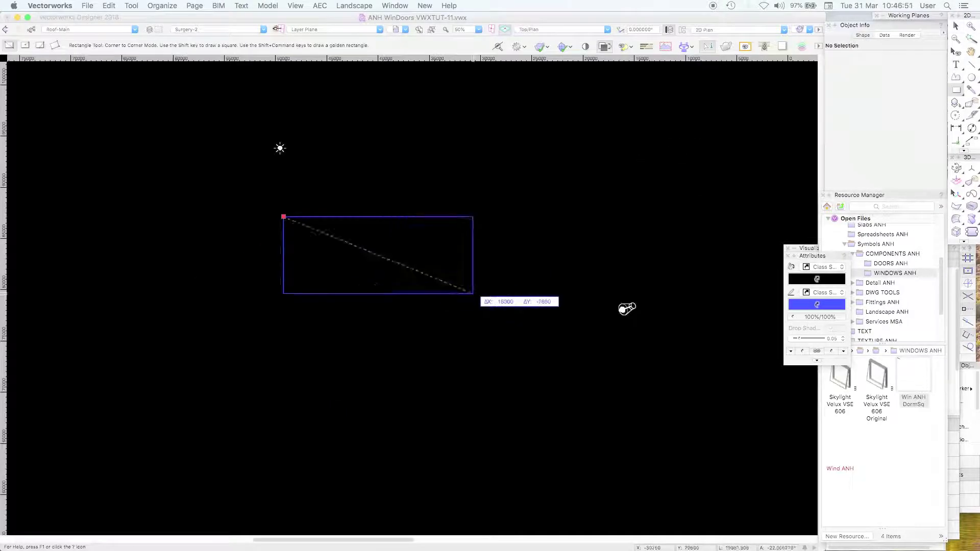
Draw a rectangle about 18900 by 7650 mm in plan, duplicate it and rotate the copy by 90 degrees.
{"action": "left_click", "coordinate": [478, 295]}
{"action": "left_click", "coordinate": [836, 117]}
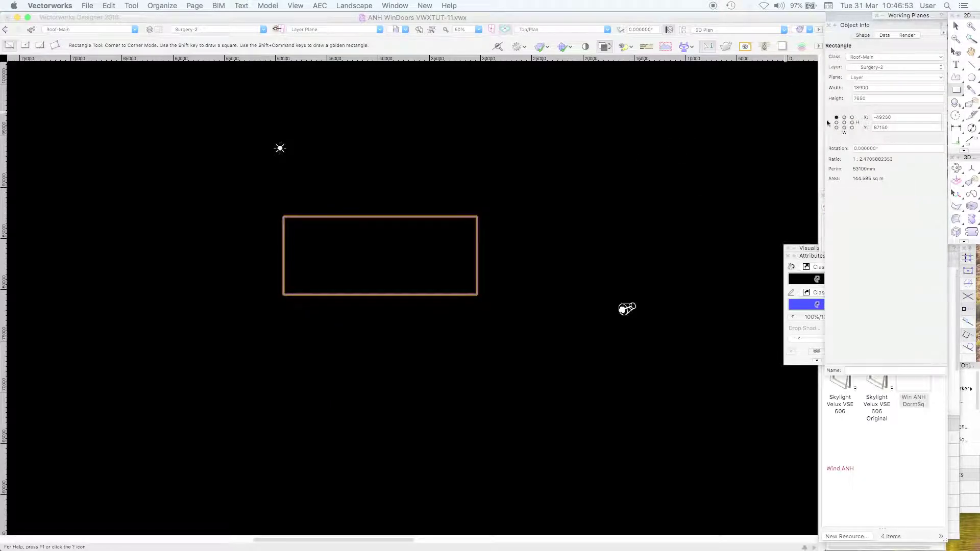
{"action": "key", "text": "x"}
{"action": "key", "text": "super+d"}
{"action": "left_click", "coordinate": [613, 208]}
{"action": "left_click", "coordinate": [501, 241]}
{"action": "key", "text": "super+l"}
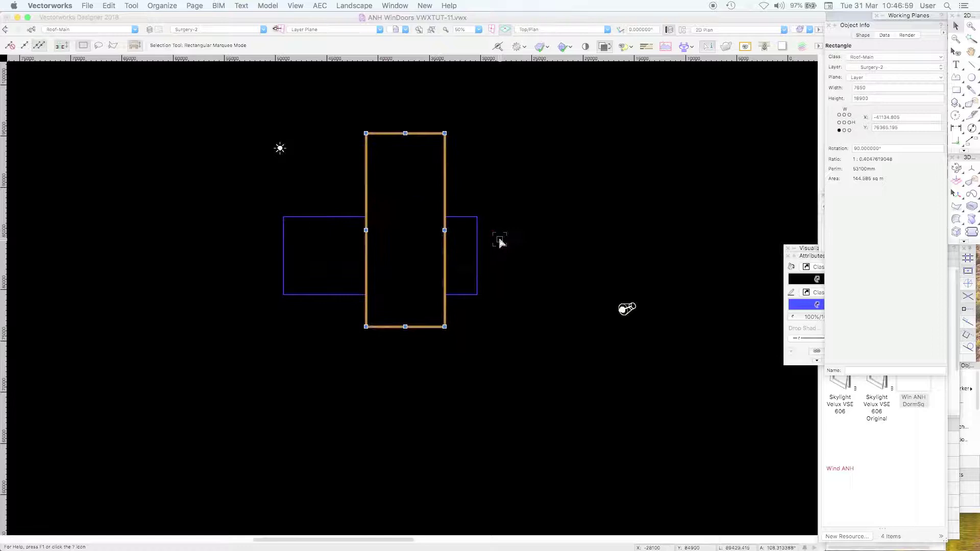
Align the upright rectangle with the horizontal one's upper-right corner and merge both into one L-shaped polygon.
{"action": "left_click", "coordinate": [477, 241], "text": "shift"}
{"action": "right_click", "coordinate": [368, 240]}
{"action": "left_click", "coordinate": [403, 340]}
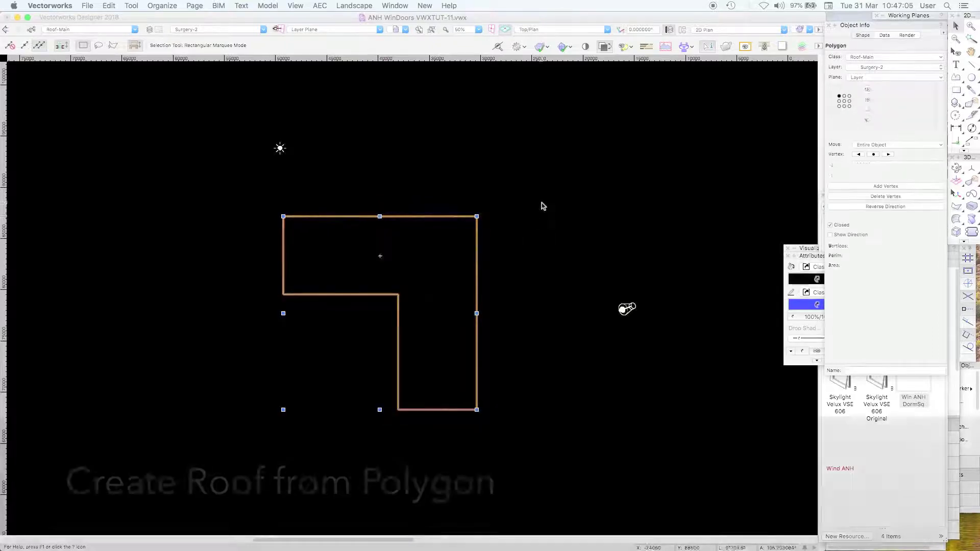
Start creating a roof from the L-shaped polygon and keep the Double eave profile.
{"action": "right_click", "coordinate": [442, 221]}
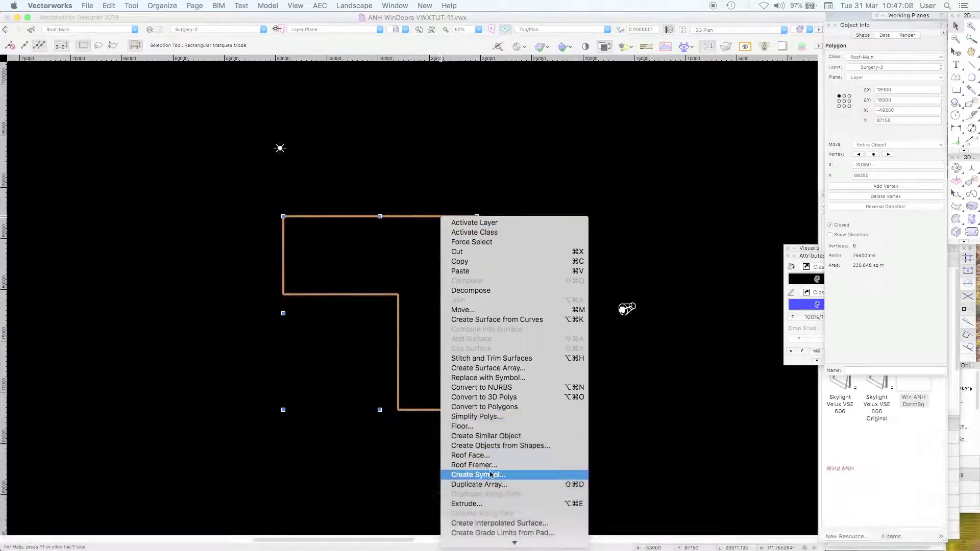
{"action": "scroll", "coordinate": [493, 529], "scroll_direction": "down", "scroll_amount": 4}
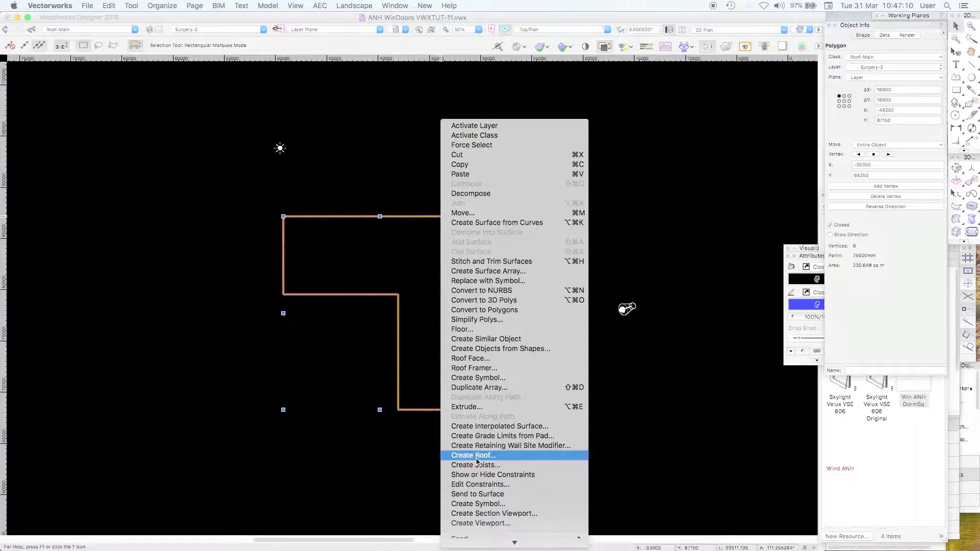
{"action": "left_click", "coordinate": [476, 456]}
{"action": "left_click_drag", "start_coordinate": [520, 70], "coordinate": [501, 71]}
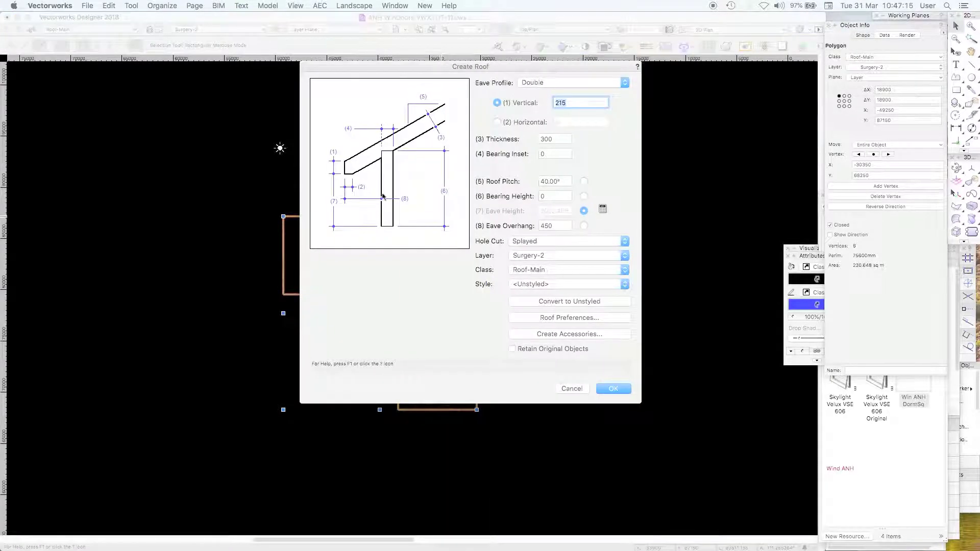
{"action": "left_click", "coordinate": [536, 82]}
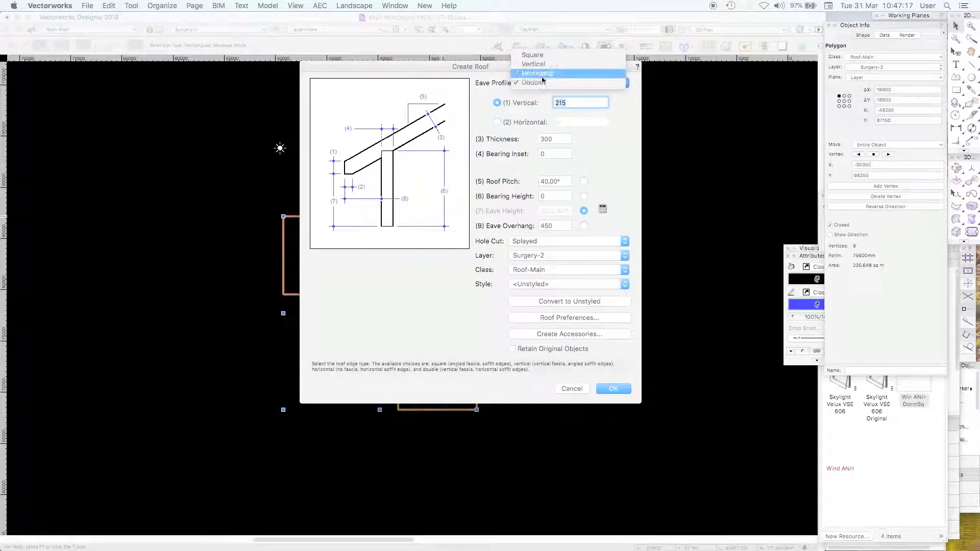
{"action": "left_click", "coordinate": [617, 148]}
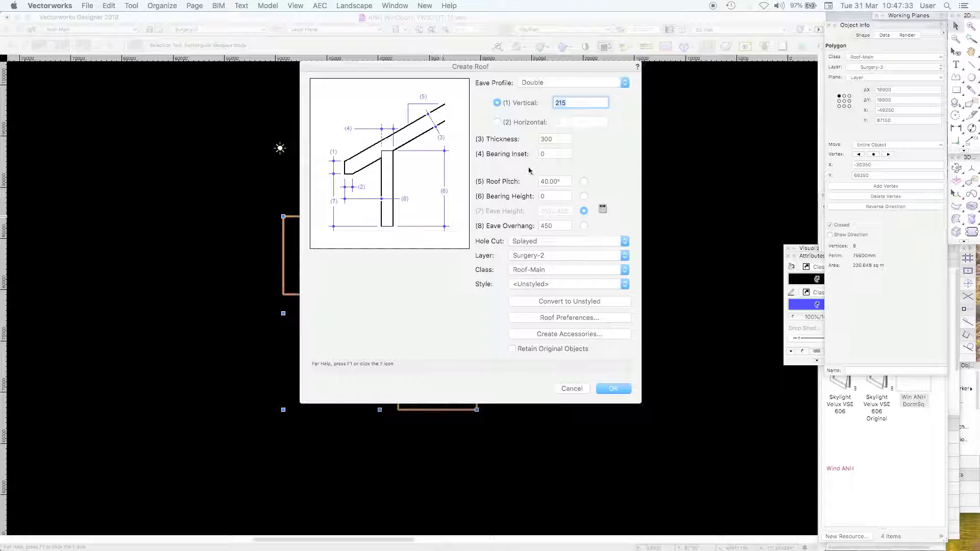
Set the roof's bearing inset to 300 and bearing height to 2400, and create the roof.
{"action": "key", "text": "Tab"}
{"action": "key", "text": "Tab"}
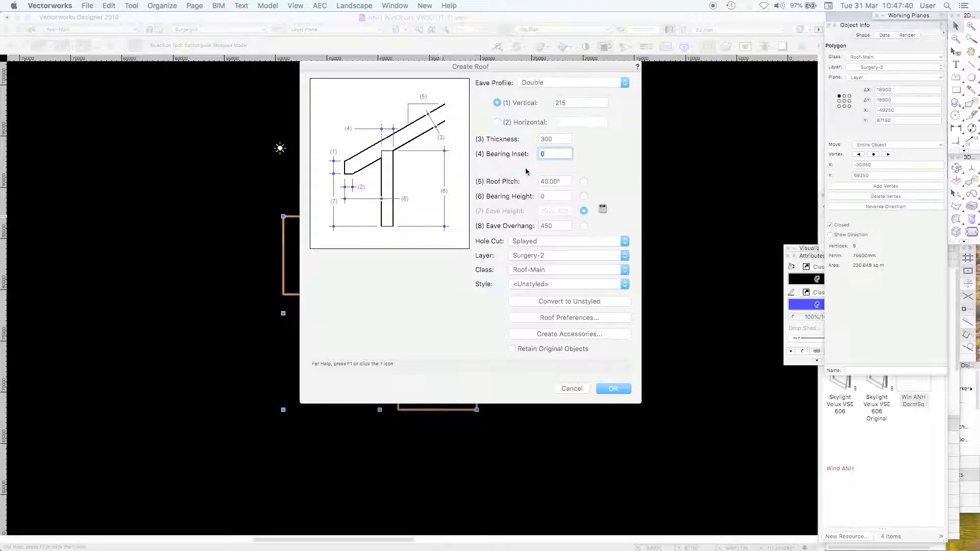
{"action": "key", "text": "Tab"}
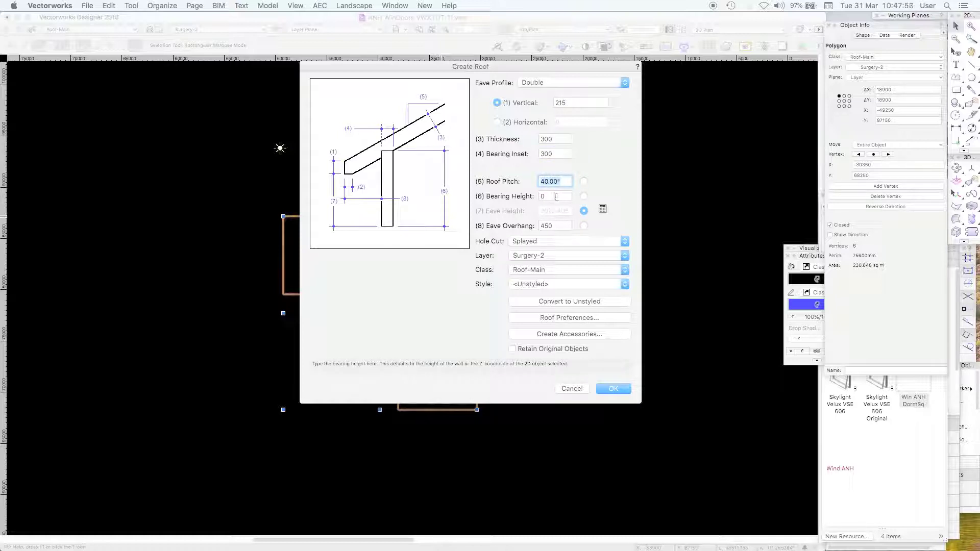
{"action": "left_click", "coordinate": [555, 196]}
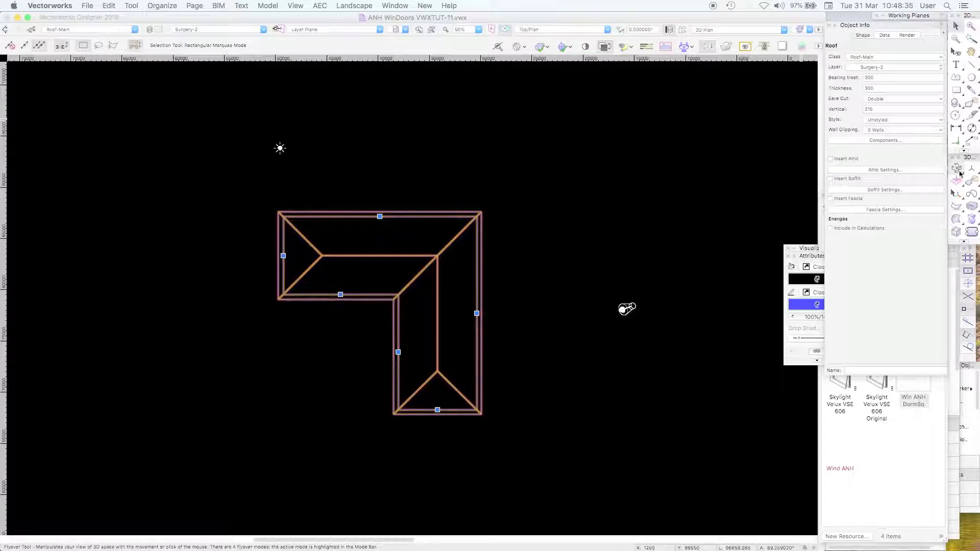
Change one end of the L-shaped roof to a Gable and the other end to a Dutch Hip.
{"action": "left_click_drag", "start_coordinate": [504, 311], "coordinate": [327, 261]}
{"action": "middle_click_drag", "start_coordinate": [652, 205], "coordinate": [513, 189], "text": "shift"}
{"action": "left_click", "coordinate": [659, 336]}
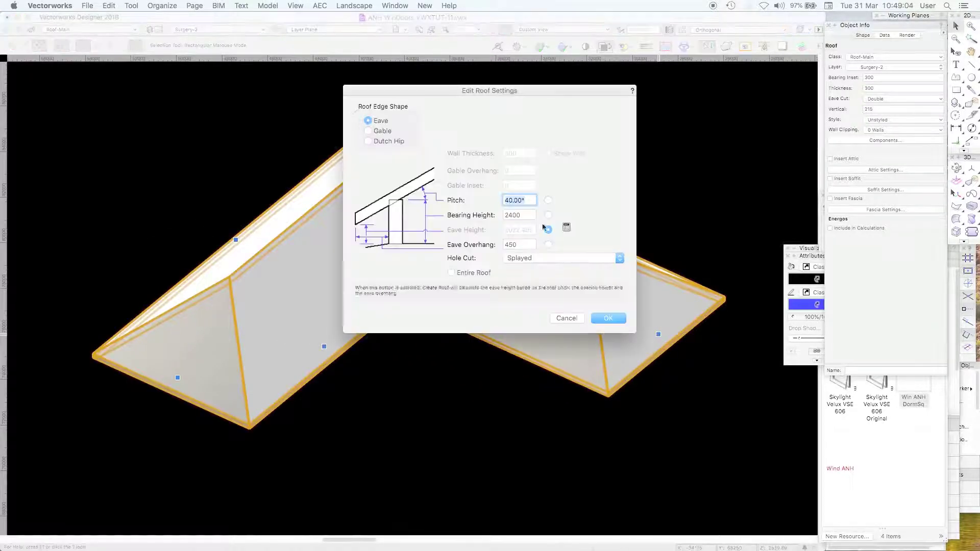
{"action": "left_click", "coordinate": [378, 131]}
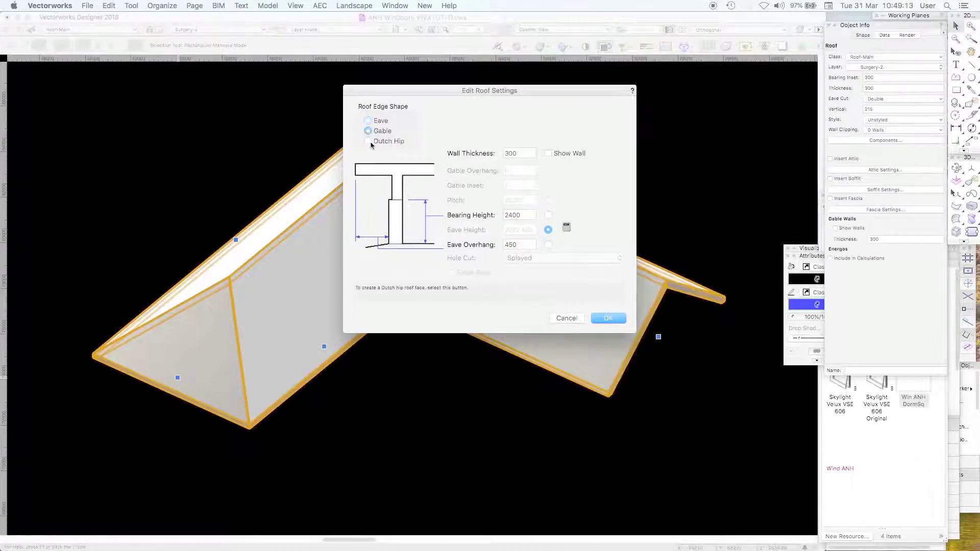
{"action": "left_click", "coordinate": [369, 141]}
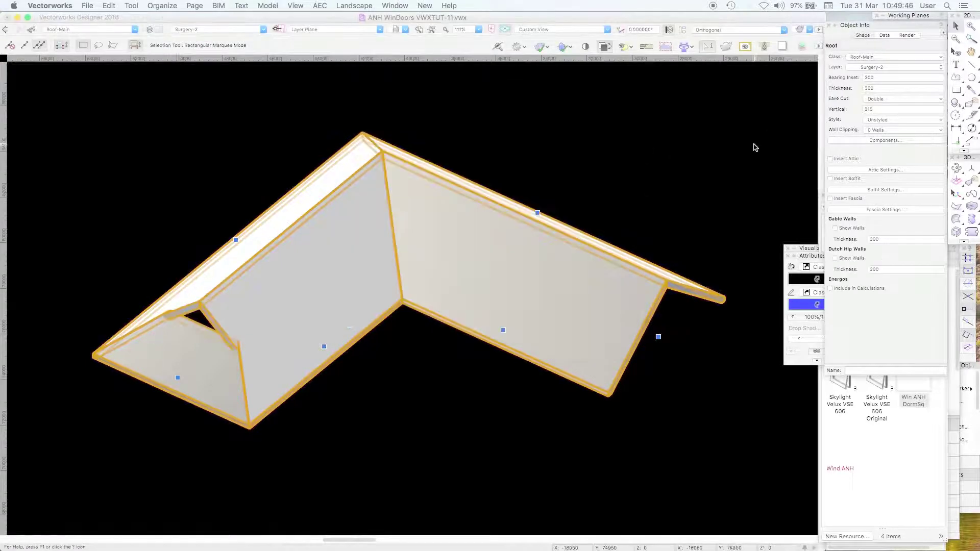
Show the wall in the roof's gable end.
{"action": "middle_click_drag", "start_coordinate": [755, 149], "coordinate": [491, 300]}
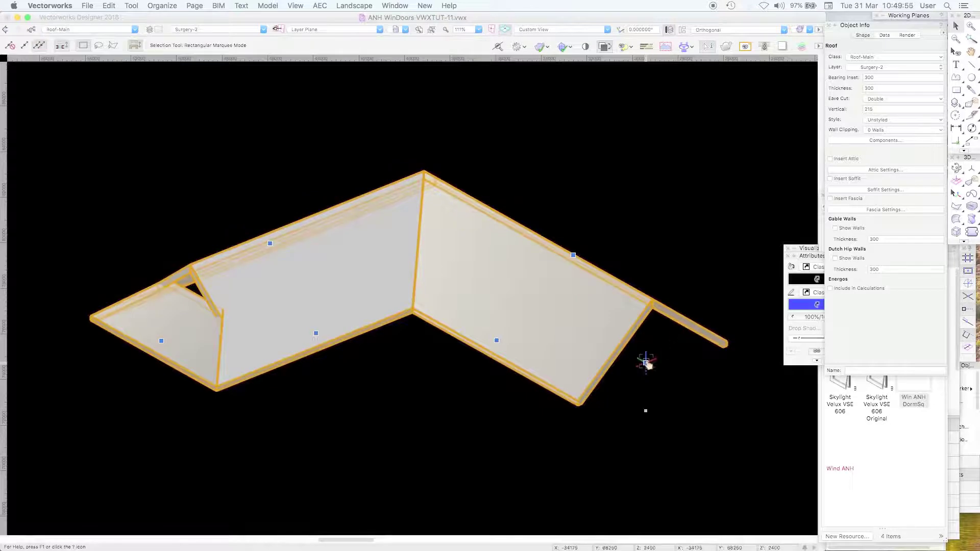
{"action": "double_click", "coordinate": [646, 362]}
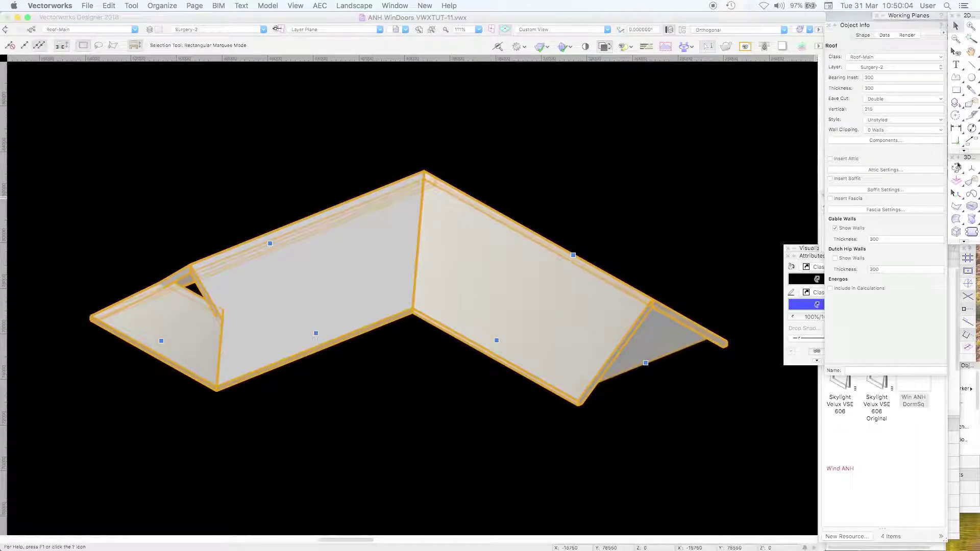
{"action": "middle_click_drag", "start_coordinate": [700, 301], "coordinate": [671, 272]}
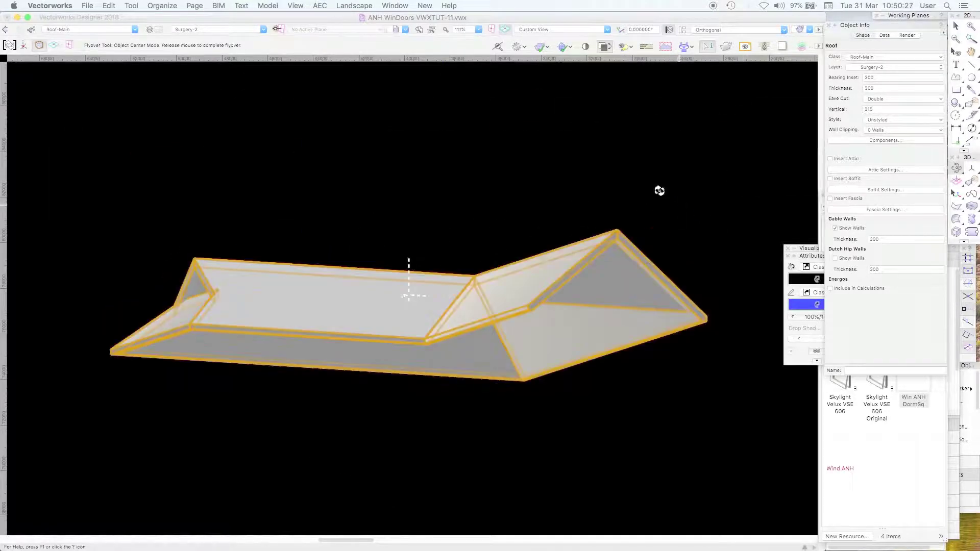
Insert a fascia on the roof with a width of 25 mm and adjust its height.
{"action": "left_click_drag", "start_coordinate": [744, 173], "coordinate": [659, 190]}
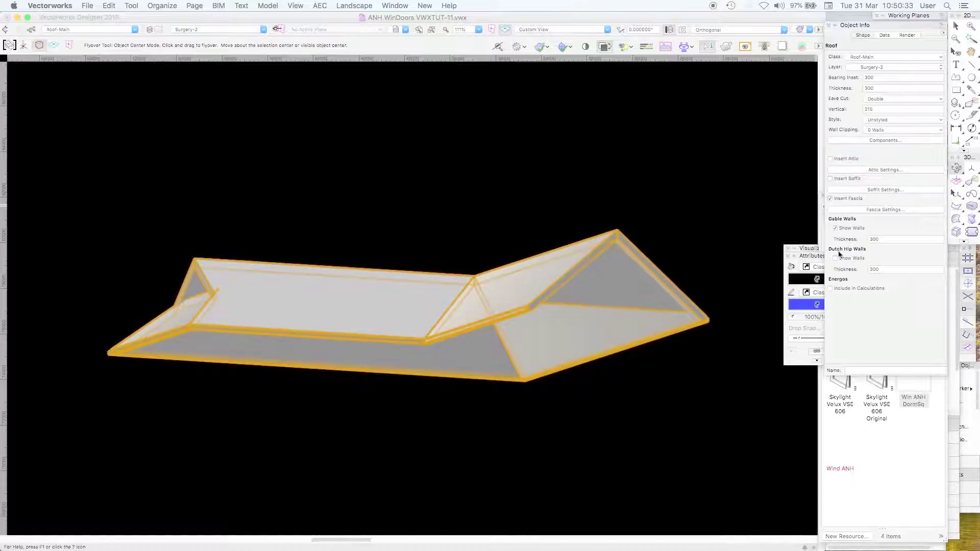
{"action": "left_click", "coordinate": [876, 210]}
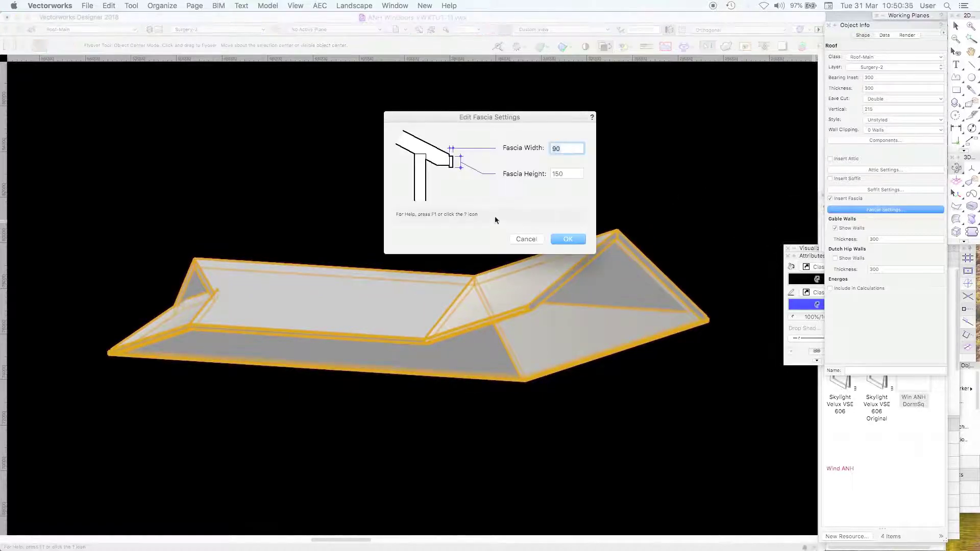
{"action": "type", "text": "25"}
{"action": "key", "text": "Tab"}
{"action": "type", "text": "21"}
{"action": "key", "text": "Return"}
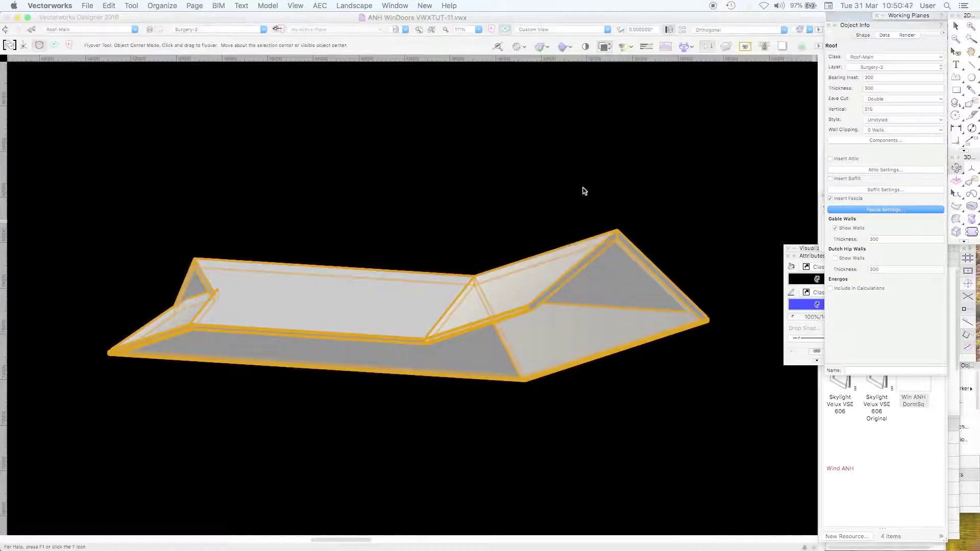
{"action": "left_click_drag", "start_coordinate": [527, 173], "coordinate": [580, 182]}
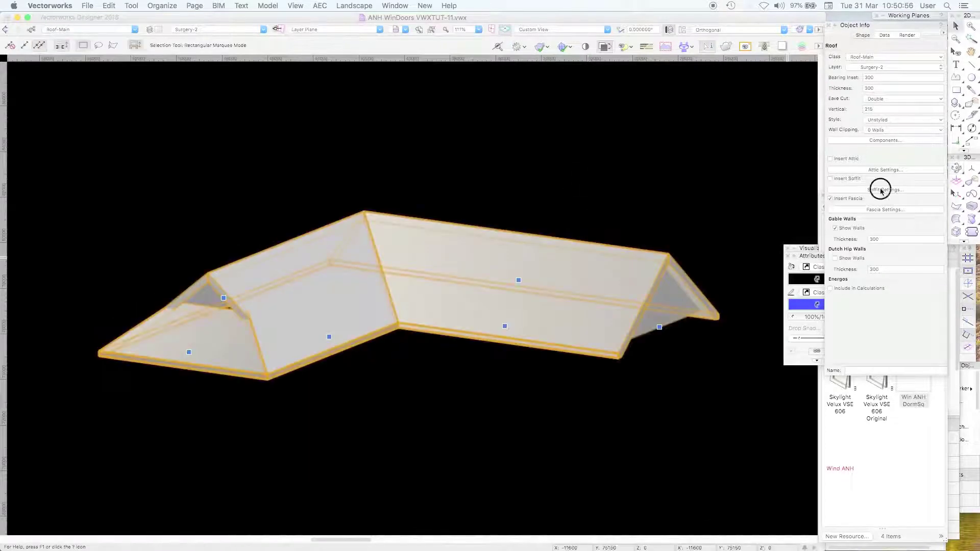
Review the soffit settings without changing them, and insert an attic in the roof.
{"action": "left_click", "coordinate": [879, 190]}
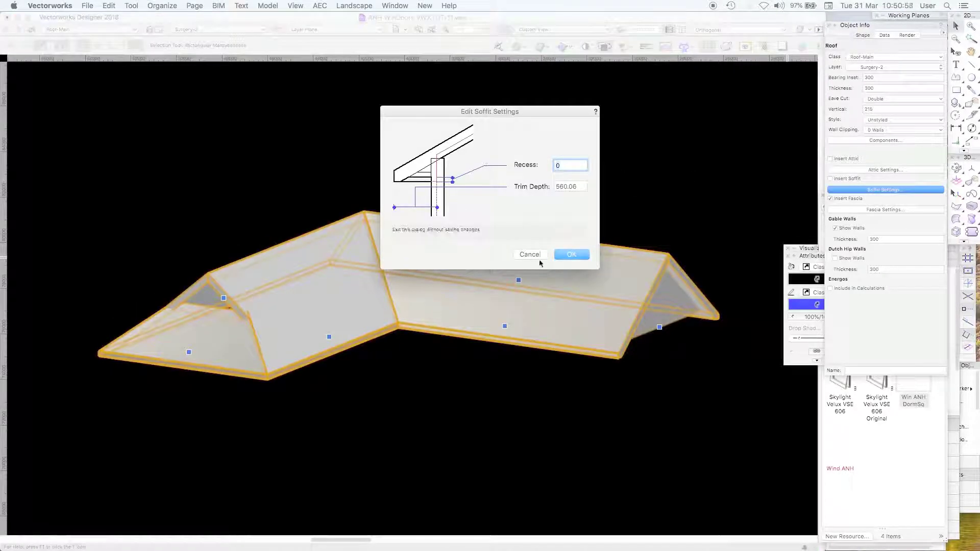
{"action": "left_click", "coordinate": [529, 254]}
{"action": "left_click", "coordinate": [874, 170]}
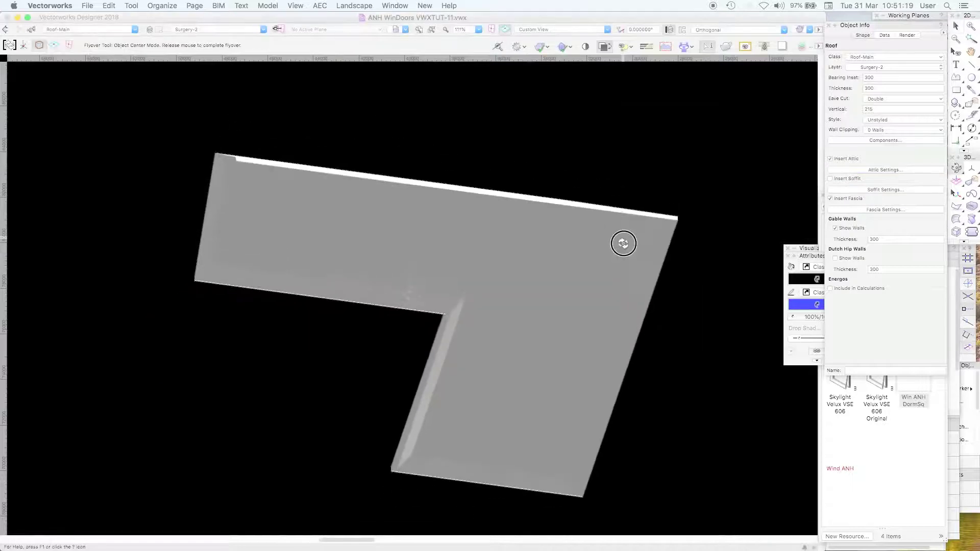
{"action": "left_click_drag", "start_coordinate": [624, 240], "coordinate": [729, 244]}
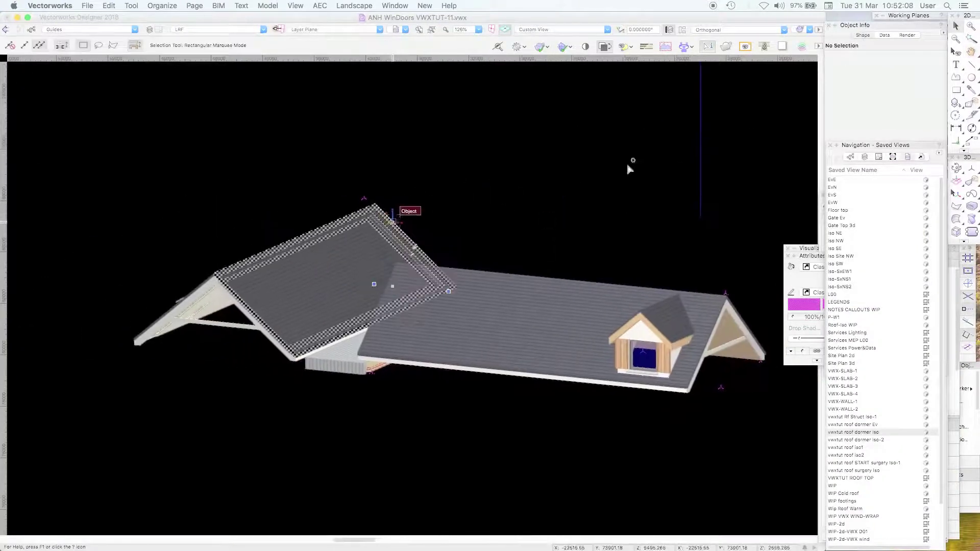
Examine the tiled dormer roof, the roof object's settings, and the separate fascia framing member along its gable.
{"action": "left_click", "coordinate": [957, 167]}
{"action": "left_click_drag", "start_coordinate": [556, 273], "coordinate": [660, 284]}
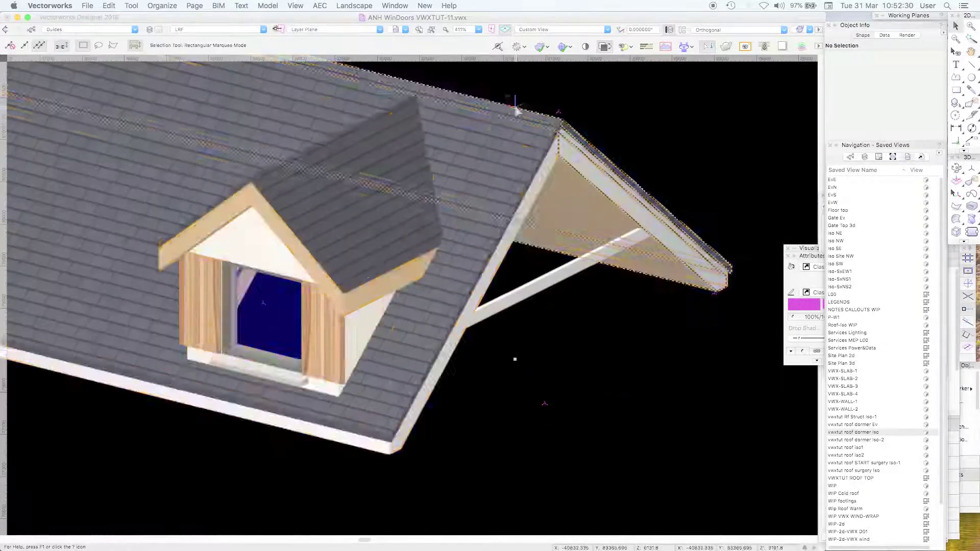
{"action": "left_click", "coordinate": [517, 112]}
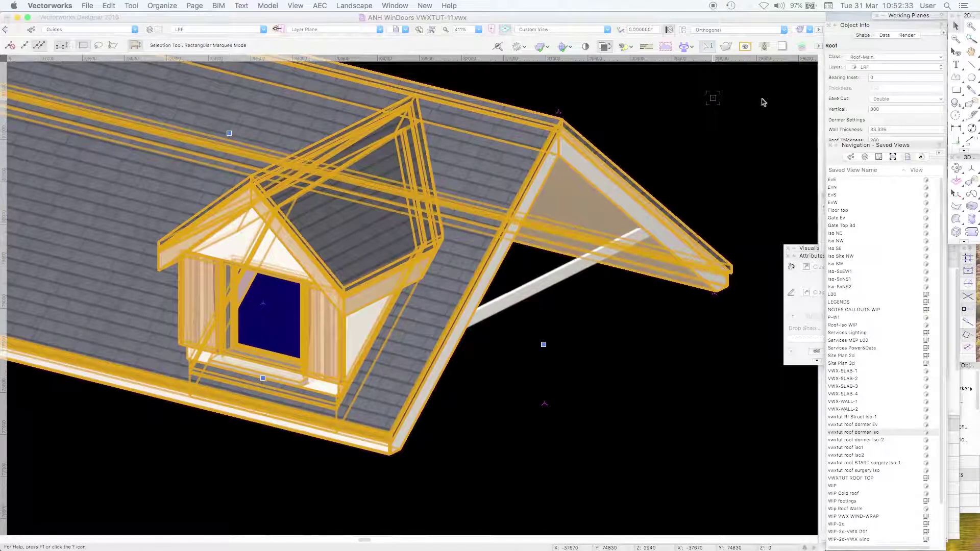
{"action": "mouse_move", "coordinate": [844, 98]}
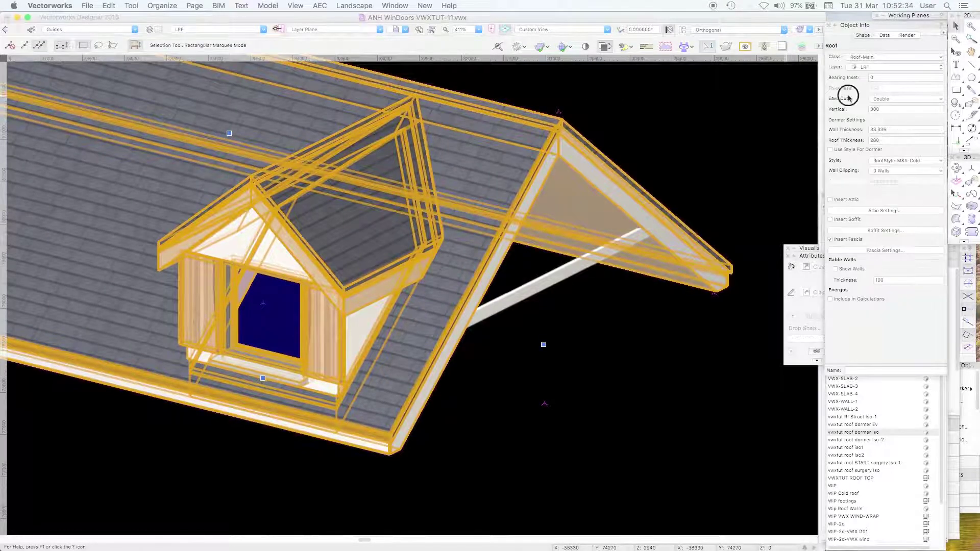
{"action": "left_click", "coordinate": [692, 117]}
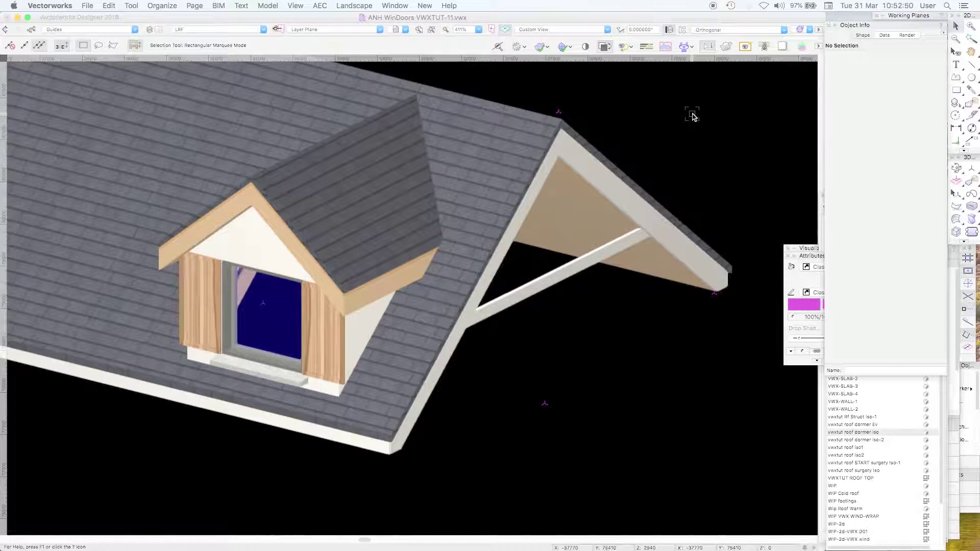
{"action": "left_click", "coordinate": [692, 115]}
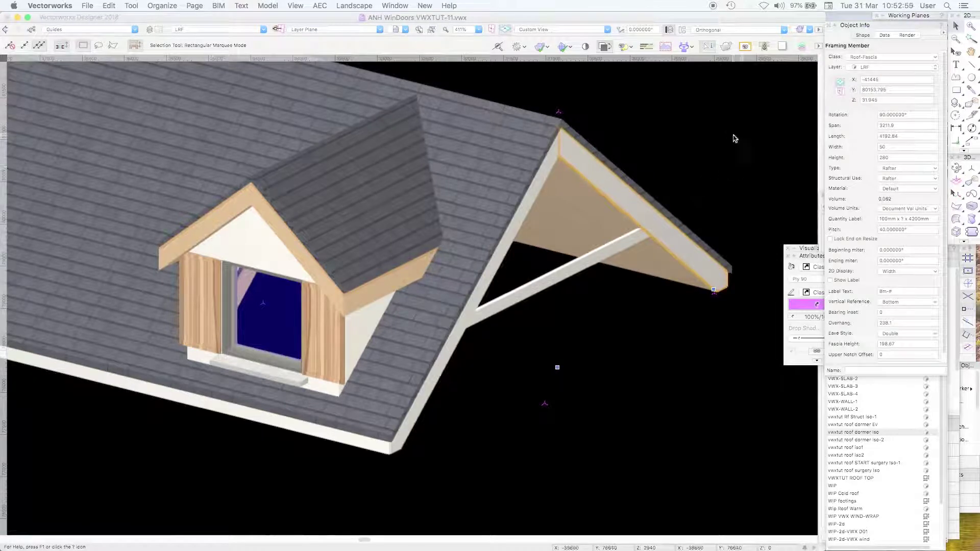
{"action": "left_click", "coordinate": [740, 109]}
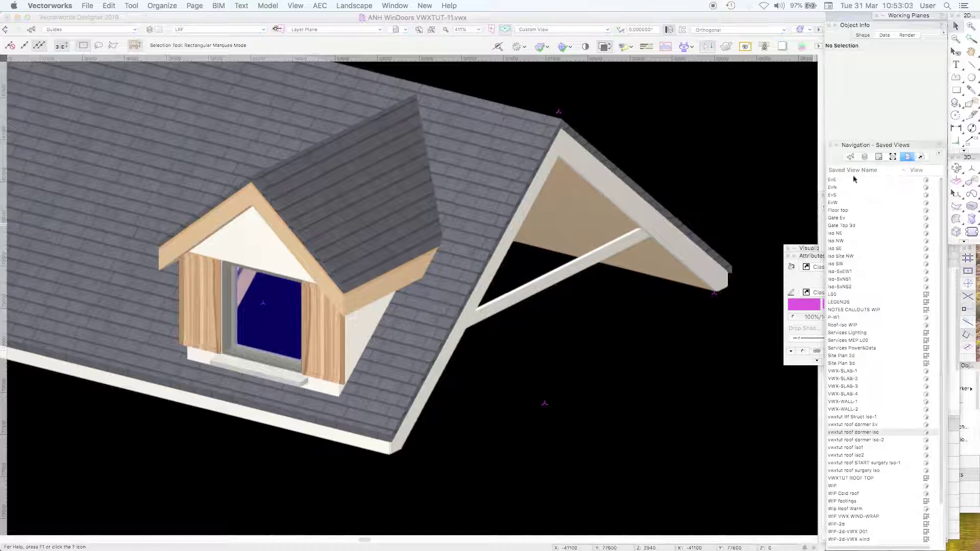
Hide the Roof-Fascia class to view the gable end without its fascia boards, and make the class visible again.
{"action": "left_click", "coordinate": [851, 158]}
{"action": "left_click_drag", "start_coordinate": [944, 330], "coordinate": [941, 437]}
{"action": "left_click", "coordinate": [839, 240]}
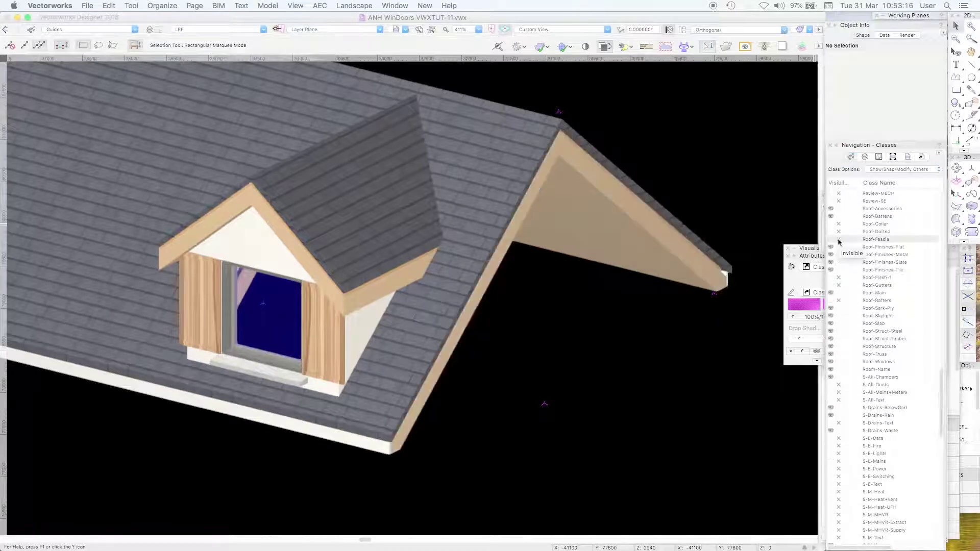
{"action": "left_click", "coordinate": [831, 240]}
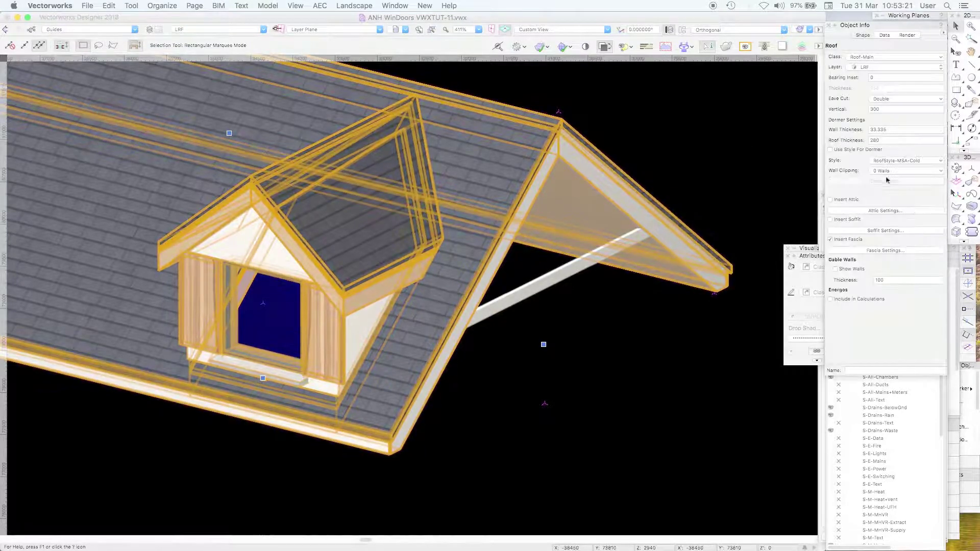
{"action": "left_click", "coordinate": [726, 146]}
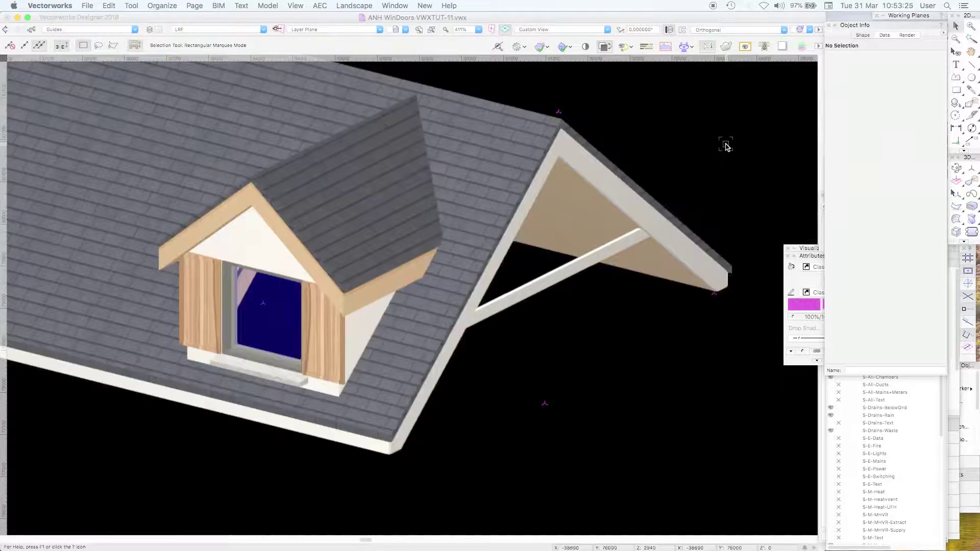
Review the definition, insertion options, textures and data settings of the roof style RoofStyle-MSA-Cold without changing them.
{"action": "left_click", "coordinate": [727, 146]}
{"action": "left_click", "coordinate": [907, 160]}
{"action": "left_click", "coordinate": [893, 157]}
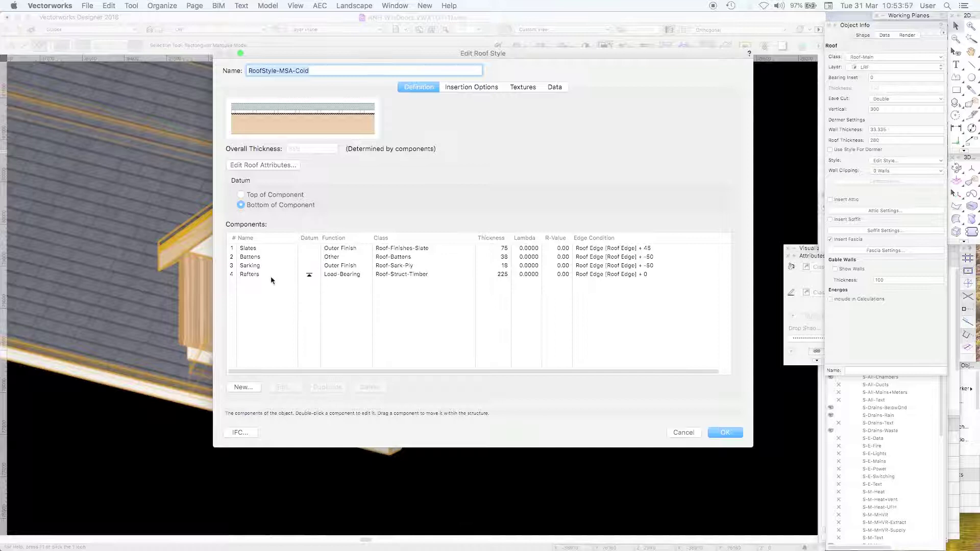
{"action": "left_click", "coordinate": [472, 87]}
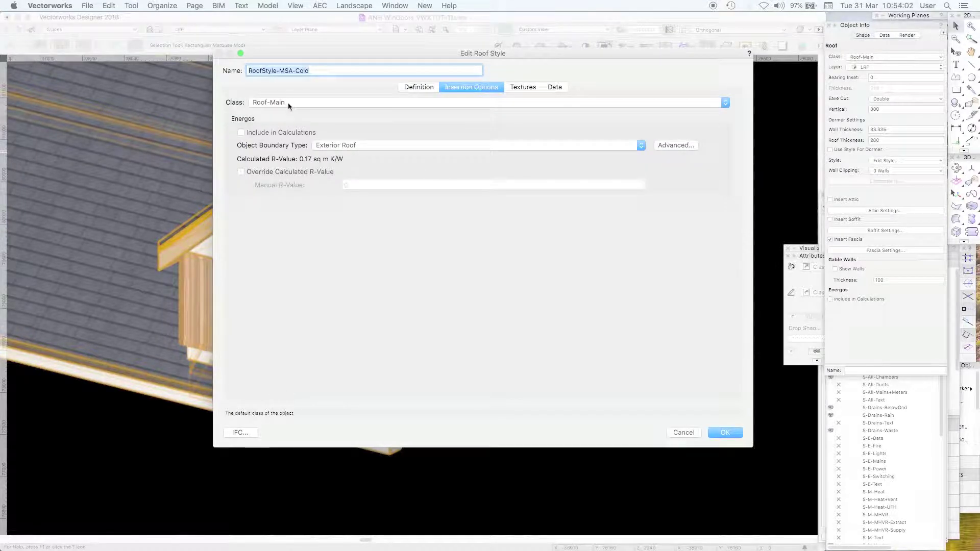
{"action": "left_click", "coordinate": [529, 86]}
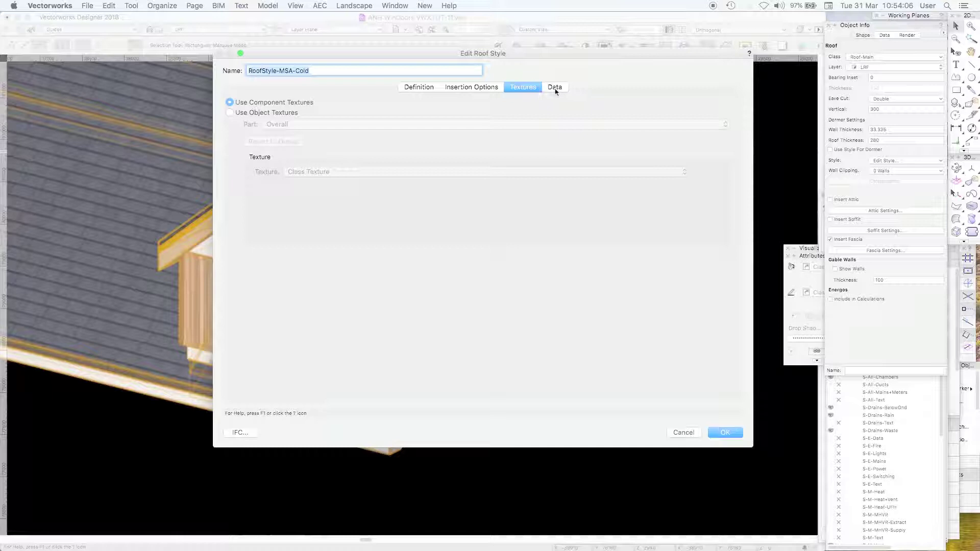
{"action": "left_click", "coordinate": [555, 88]}
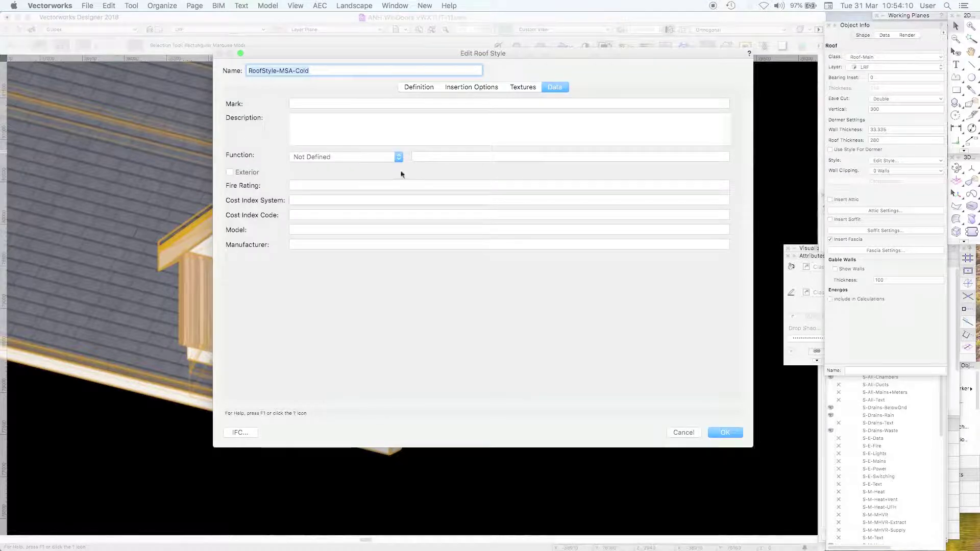
{"action": "left_click", "coordinate": [311, 157]}
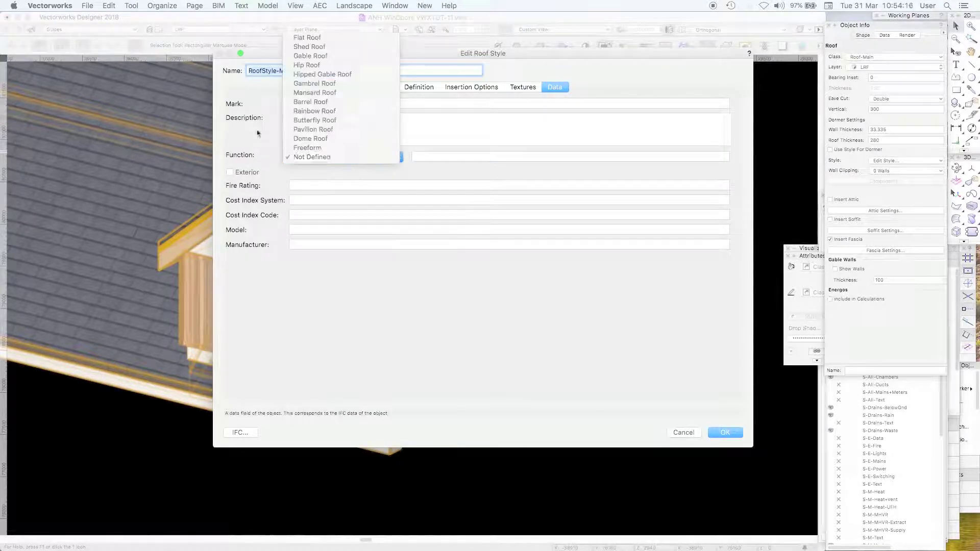
{"action": "left_click", "coordinate": [254, 135]}
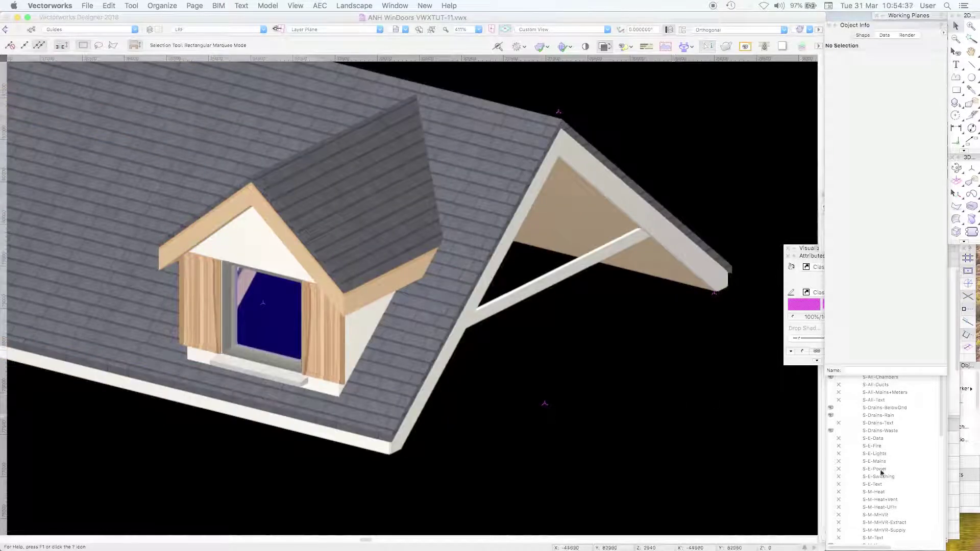
Hide the Roof-Fascia class to expose the roof edges of the dormer house.
{"action": "left_click", "coordinate": [942, 420]}
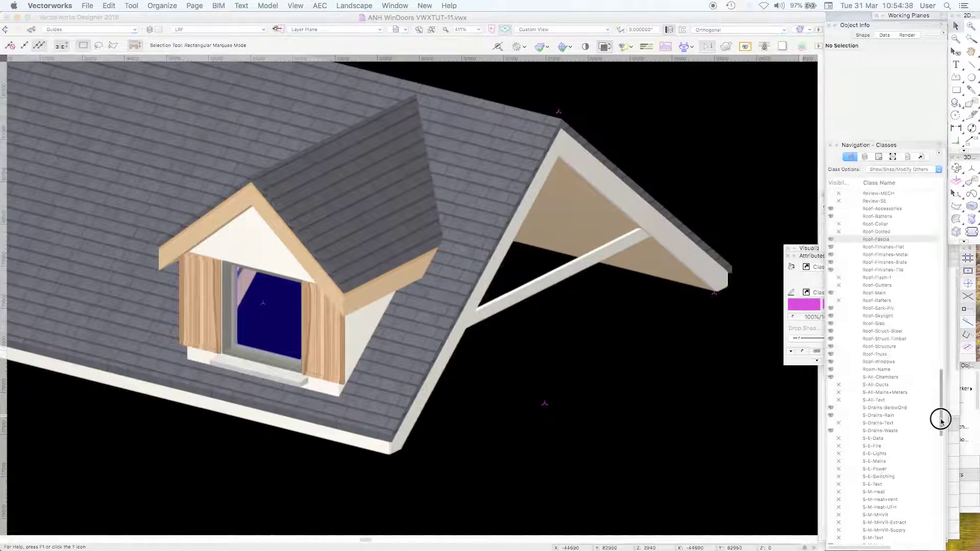
{"action": "left_click", "coordinate": [839, 240]}
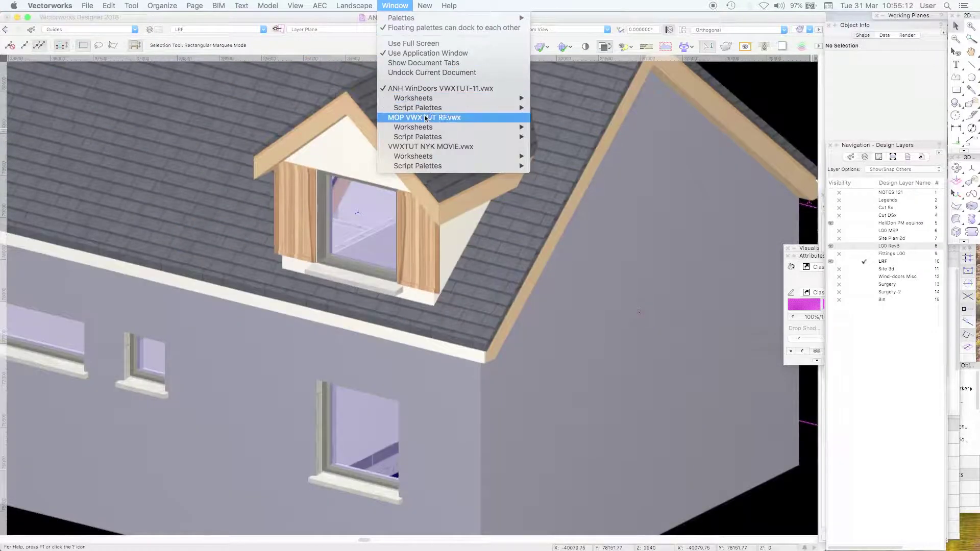
Switch to VWXTUT NYK MOVIE.vwx, activate the saved view VWXTUT ROOF ISO-2, and inspect the low roof face beside the chimney.
{"action": "left_click", "coordinate": [460, 146]}
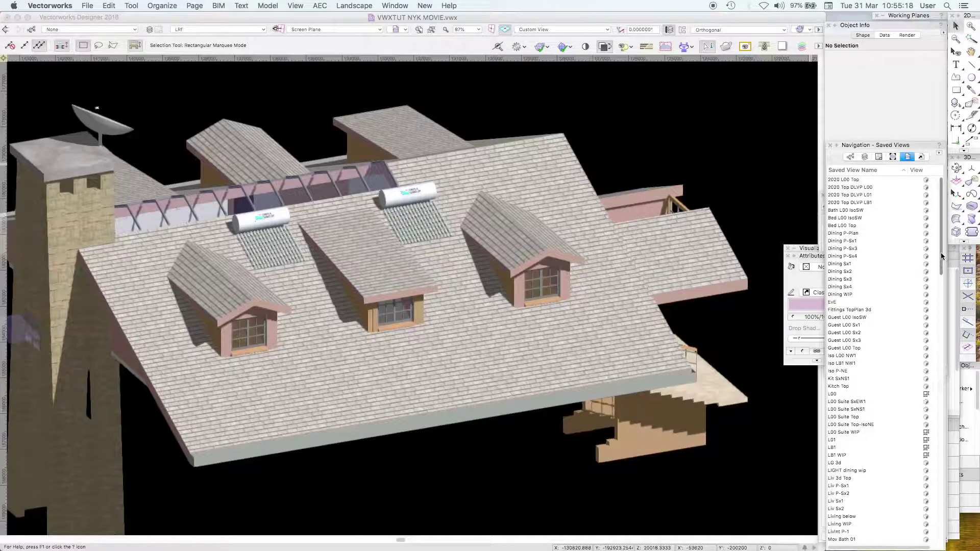
{"action": "left_click_drag", "start_coordinate": [942, 256], "coordinate": [942, 521]}
{"action": "double_click", "coordinate": [880, 493]}
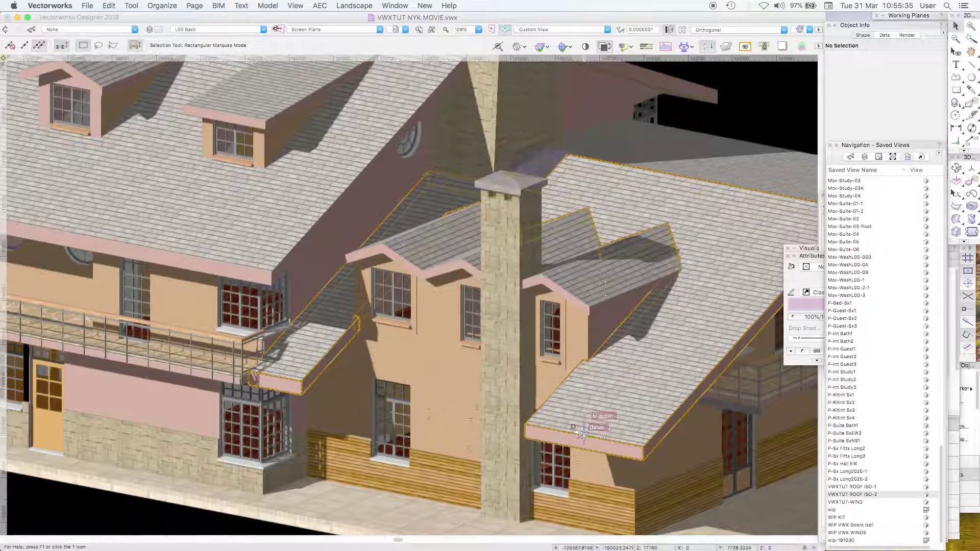
{"action": "left_click", "coordinate": [583, 434]}
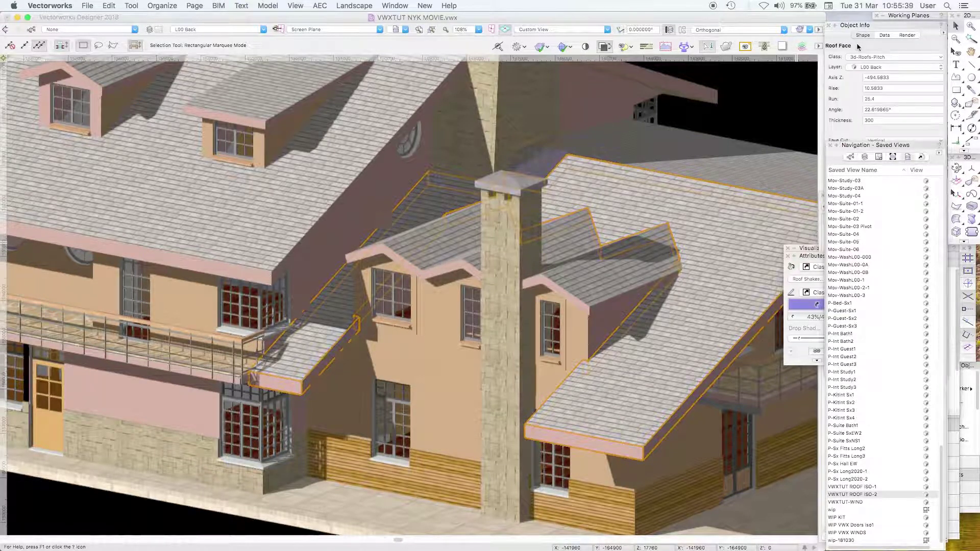
{"action": "left_click", "coordinate": [776, 100]}
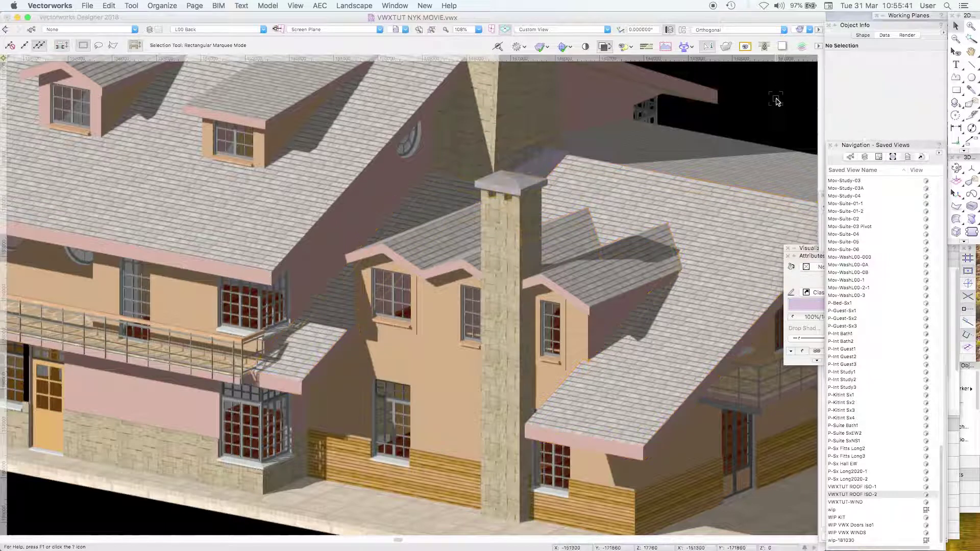
Return to ANH WinDoors VWXTUT-11.vwx and make Surgery-2 the active design layer.
{"action": "left_click", "coordinate": [403, 7]}
{"action": "left_click", "coordinate": [434, 92]}
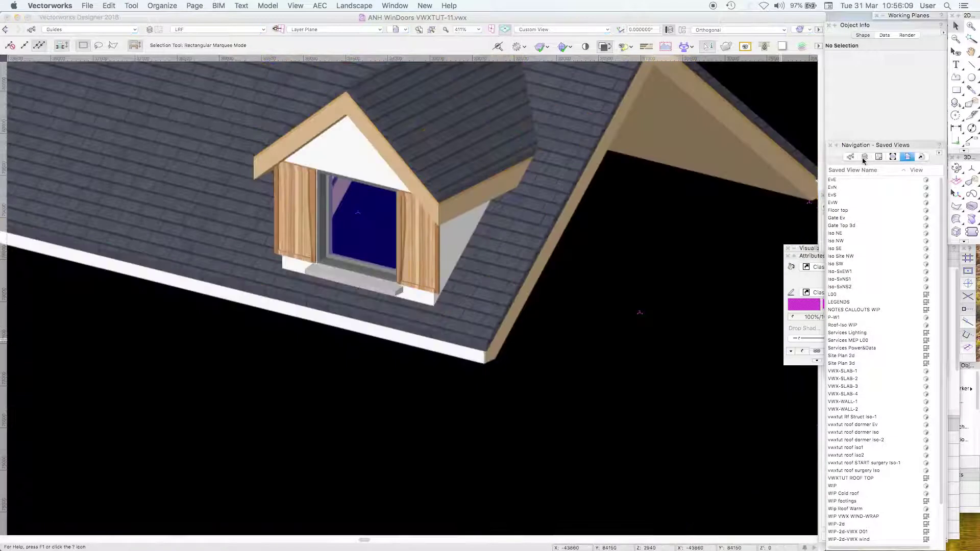
{"action": "left_click", "coordinate": [864, 157]}
{"action": "left_click", "coordinate": [871, 293]}
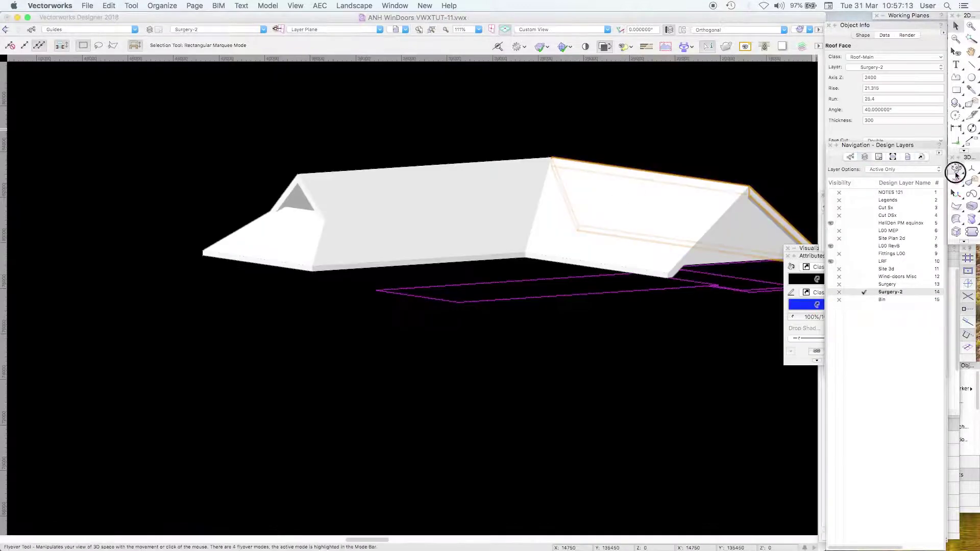
Open the profile of the long outer roof face for editing in plan and draw a circle midway along it.
{"action": "left_click", "coordinate": [956, 173]}
{"action": "left_click_drag", "start_coordinate": [731, 190], "coordinate": [674, 326]}
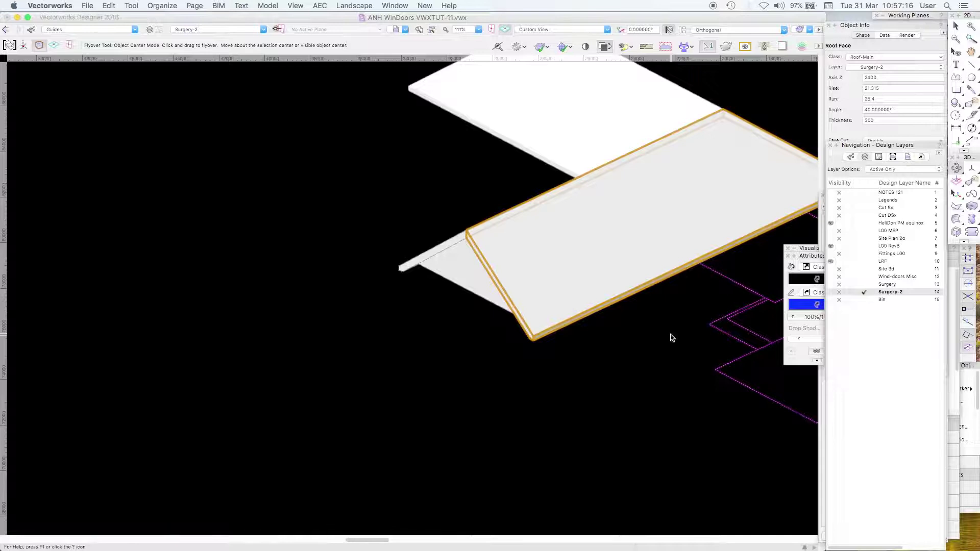
{"action": "key", "text": "F5"}
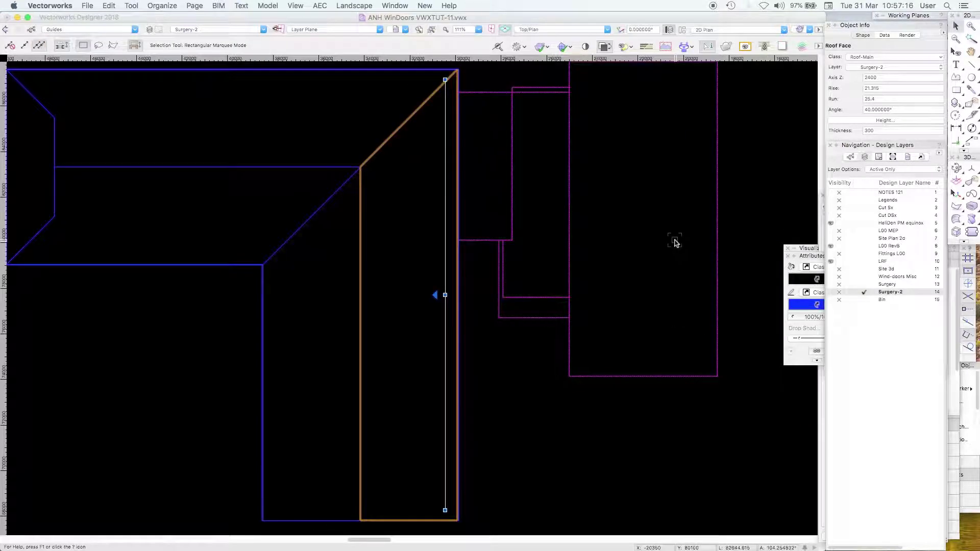
{"action": "key", "text": "super+bracketleft"}
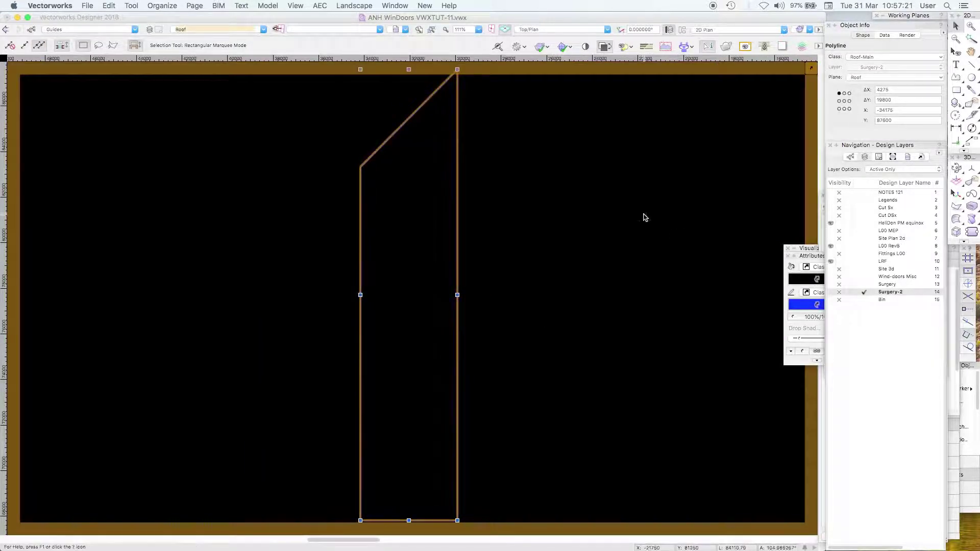
{"action": "left_click", "coordinate": [457, 295]}
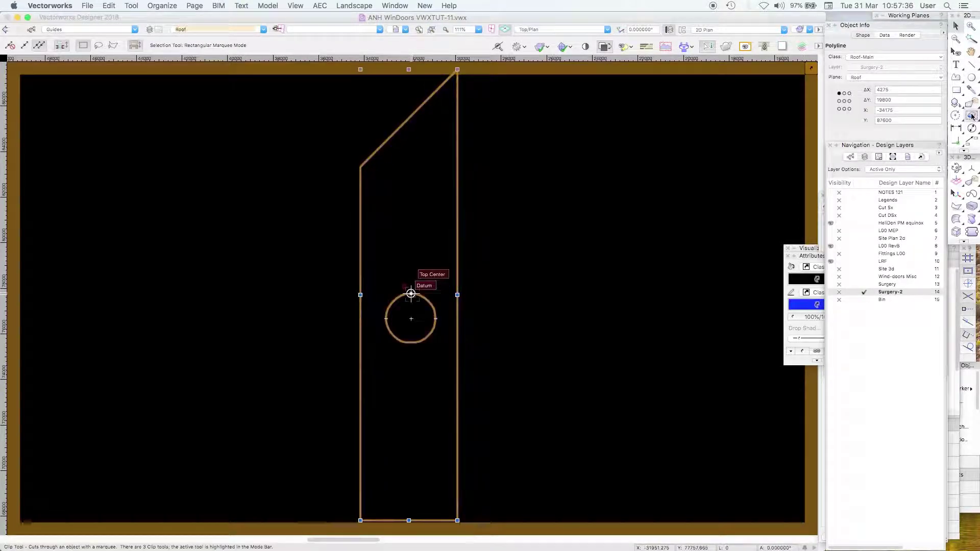
Clip a rectangle from the circle past the outer eave to form a round-ended notch in the roof face, and exit the profile.
{"action": "left_click", "coordinate": [972, 116]}
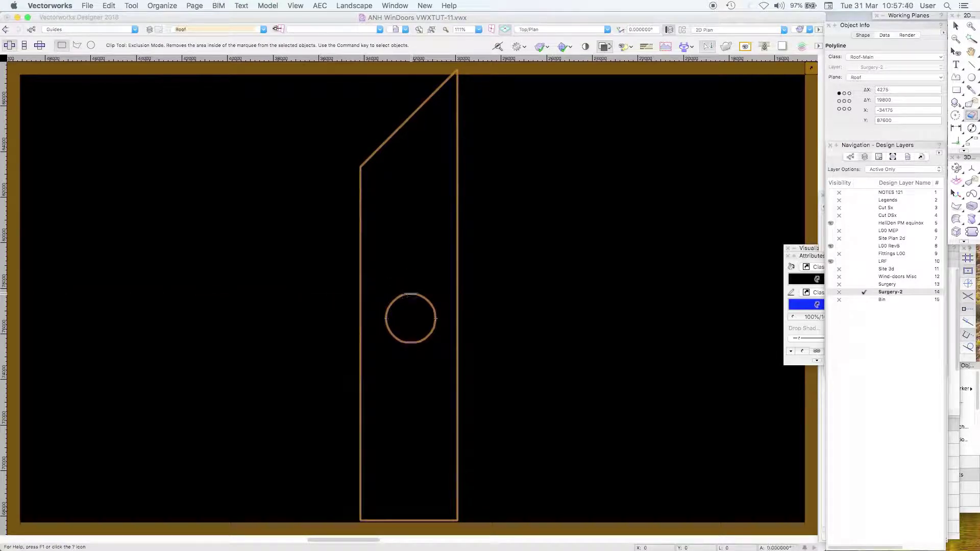
{"action": "left_click_drag", "start_coordinate": [411, 294], "coordinate": [490, 341]}
{"action": "key", "text": "x"}
{"action": "key", "text": "x"}
{"action": "left_click", "coordinate": [812, 67]}
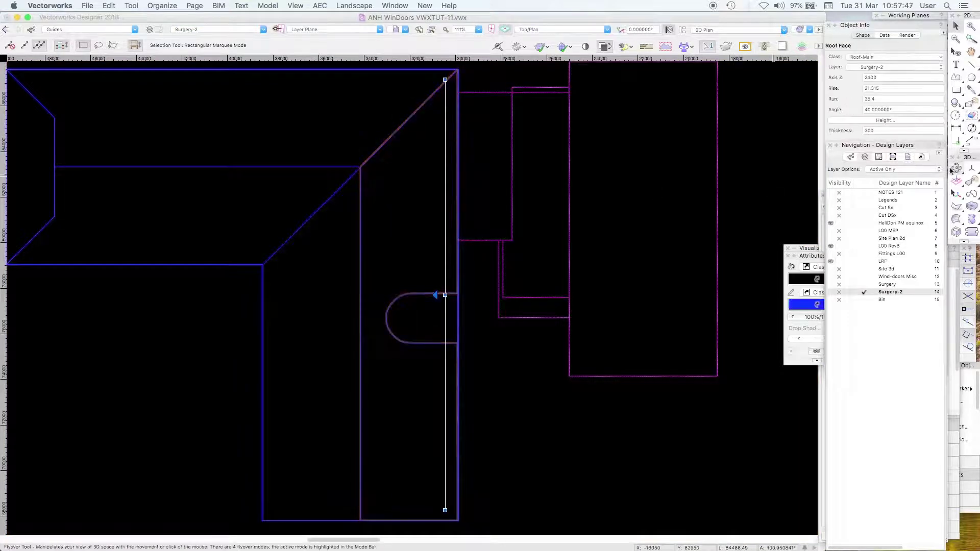
Split the eave-side NURBS surfaces in the group along both edges of the notch and delete the piece spanning the opening.
{"action": "left_click", "coordinate": [957, 168]}
{"action": "left_click_drag", "start_coordinate": [628, 266], "coordinate": [574, 234]}
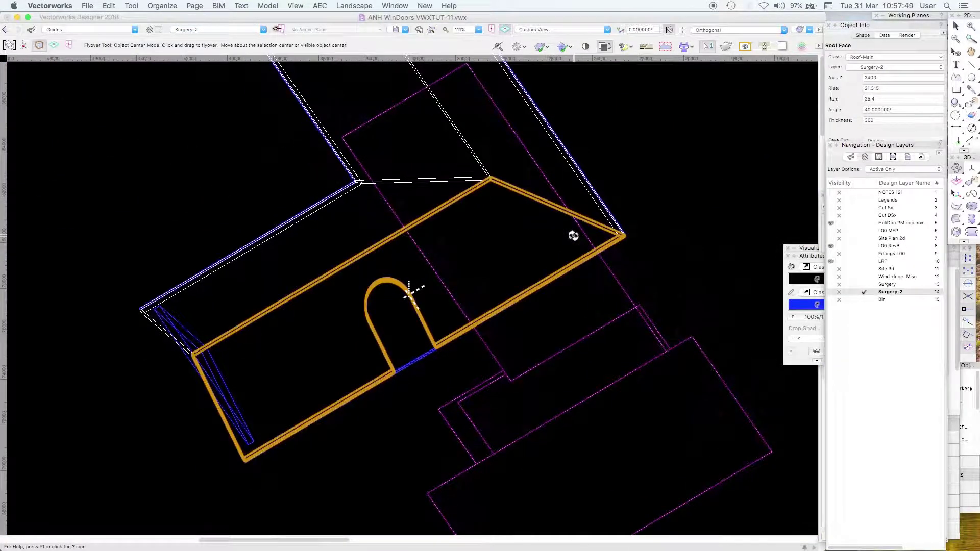
{"action": "left_click_drag", "start_coordinate": [495, 317], "coordinate": [918, 53]}
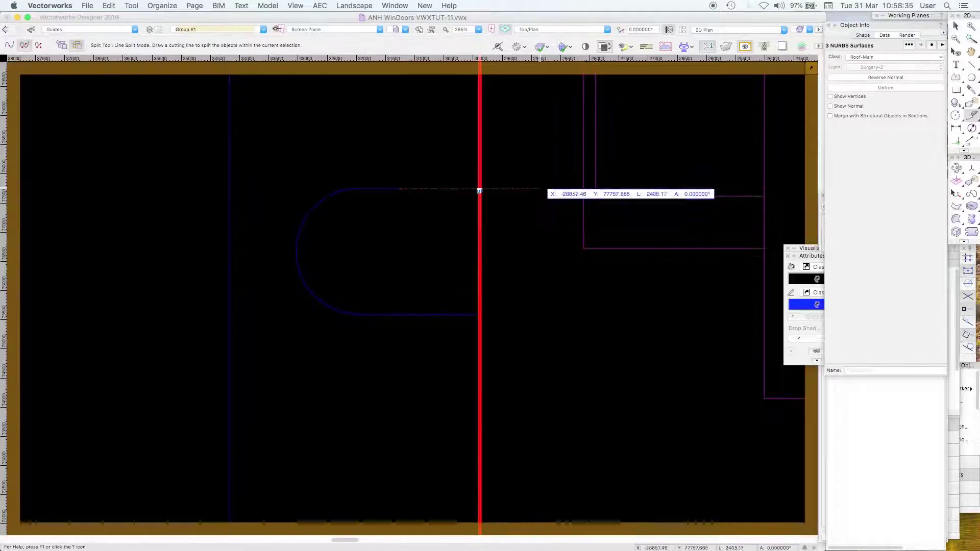
{"action": "left_click", "coordinate": [540, 188]}
{"action": "left_click", "coordinate": [405, 313]}
{"action": "left_click", "coordinate": [541, 316]}
{"action": "key", "text": "x"}
{"action": "left_click", "coordinate": [427, 249]}
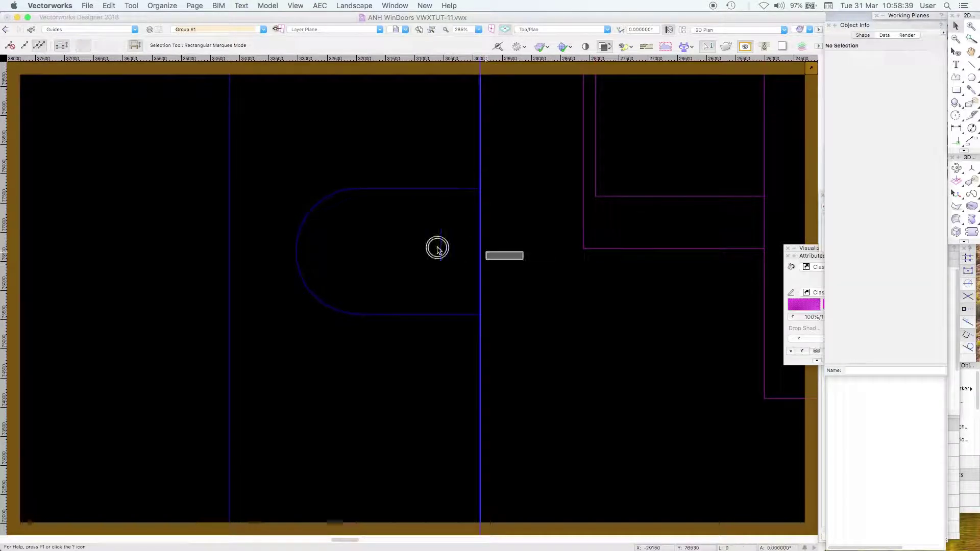
{"action": "key", "text": "super+a"}
{"action": "key", "text": "Delete"}
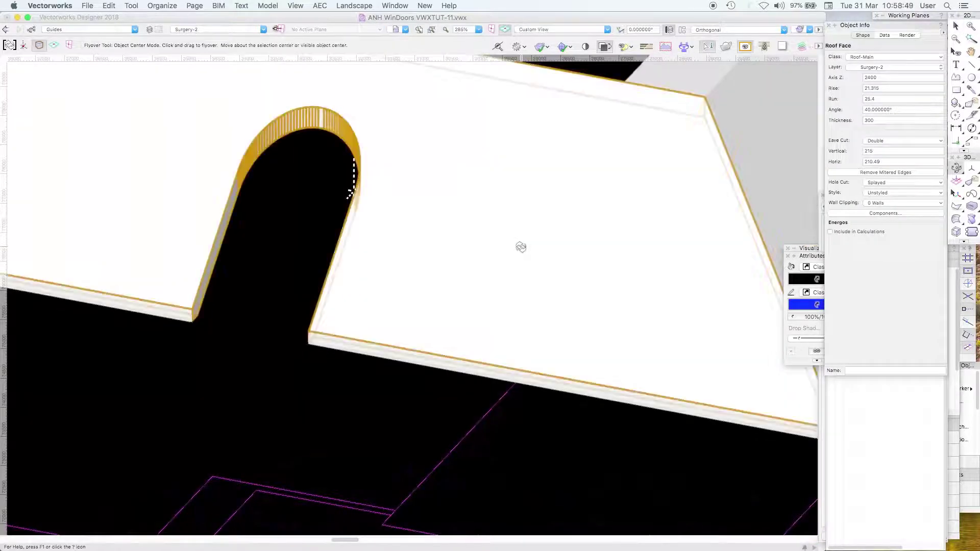
Examine the notched L-shaped roof and its individual roof faces from several angles.
{"action": "left_click_drag", "start_coordinate": [521, 245], "coordinate": [477, 228]}
{"action": "key", "text": "x"}
{"action": "key", "text": "x"}
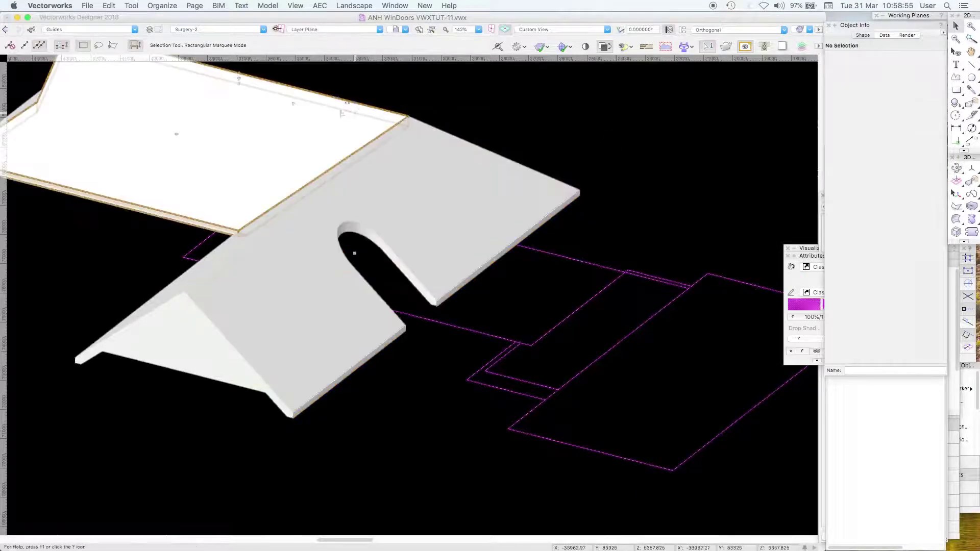
{"action": "key", "text": "super+a"}
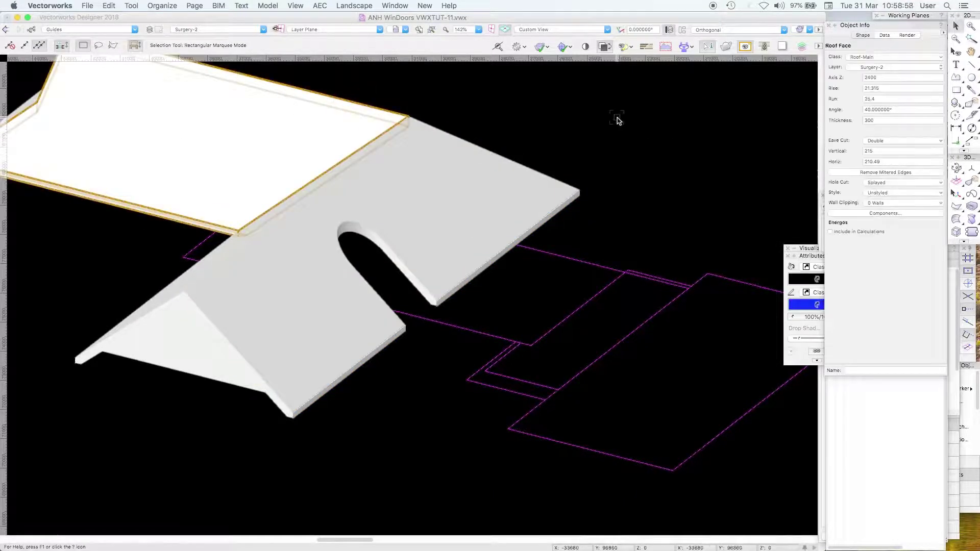
{"action": "middle_click_drag", "start_coordinate": [569, 131], "coordinate": [685, 192]}
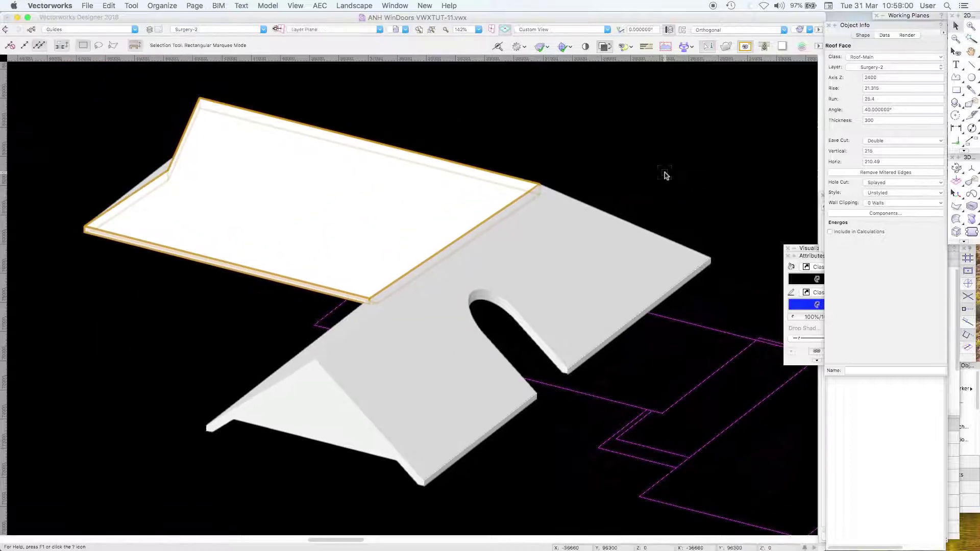
{"action": "middle_click_drag", "start_coordinate": [567, 186], "coordinate": [501, 188], "text": "shift"}
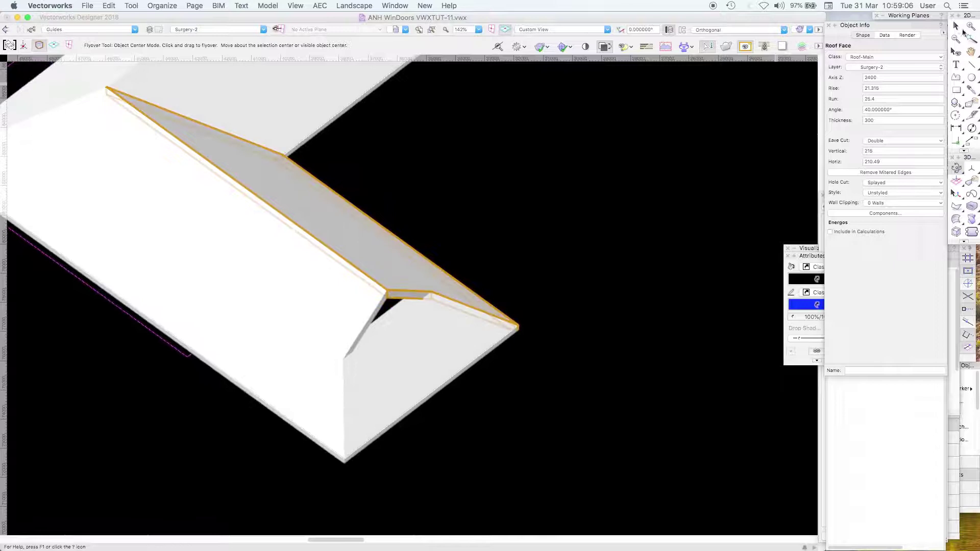
Draw a rectangle about 30700 mm by 9800 mm in plan, in the empty area below the L-shaped roof.
{"action": "key", "text": "super+5"}
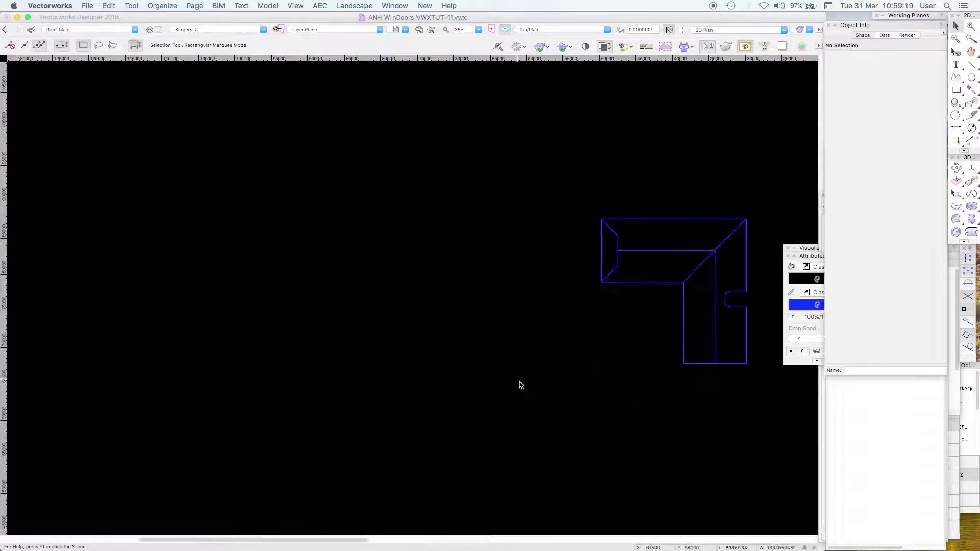
{"action": "scroll", "coordinate": [438, 204], "scroll_direction": "down", "scroll_amount": 5}
{"action": "left_click", "coordinate": [957, 91]}
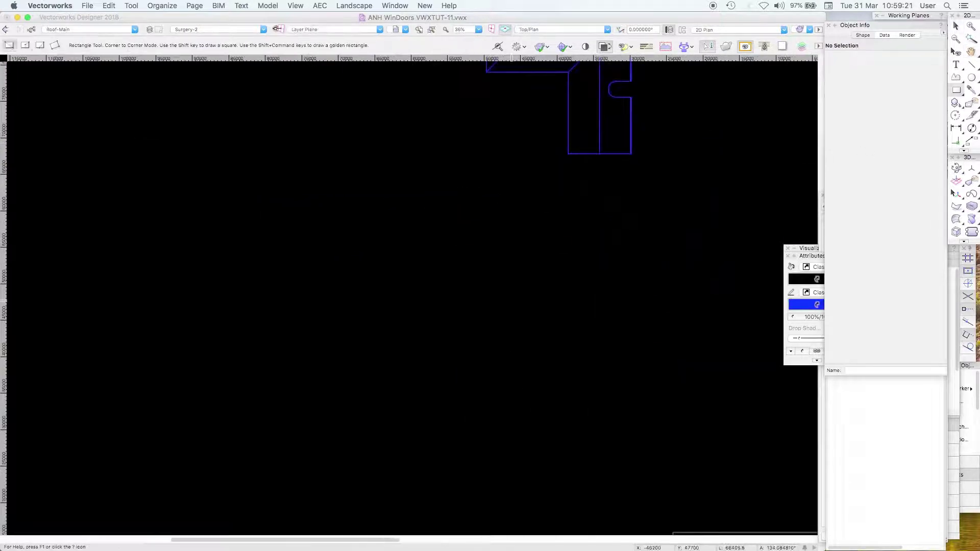
{"action": "left_click", "coordinate": [286, 300]}
{"action": "left_click", "coordinate": [512, 373]}
{"action": "key", "text": "x"}
Start a roof face from the rectangle with axis Z 2400, a 40° angle, a Double eave cut and a Splayed hole cut.
{"action": "right_click", "coordinate": [335, 299]}
{"action": "scroll", "coordinate": [383, 408], "scroll_direction": "down", "scroll_amount": 5}
{"action": "left_click", "coordinate": [383, 422]}
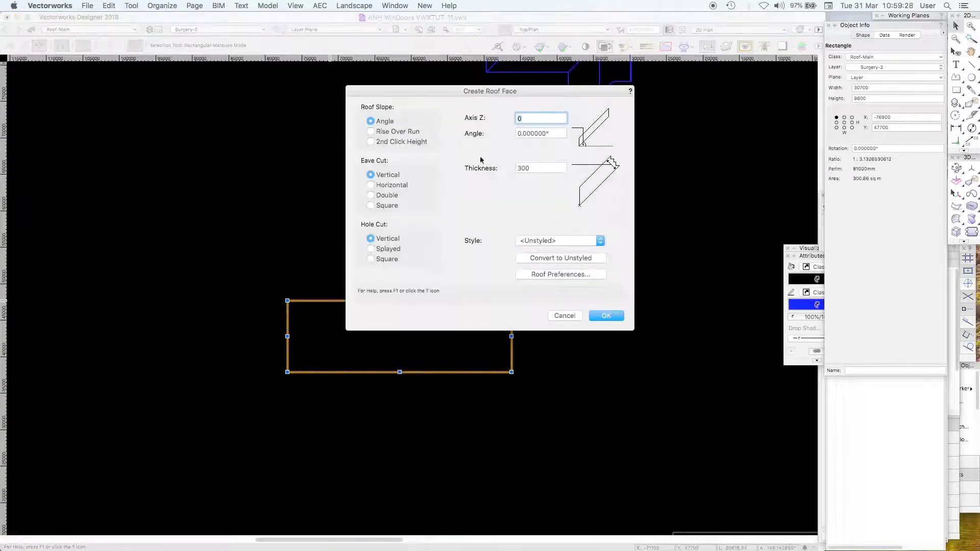
{"action": "left_click", "coordinate": [526, 133]}
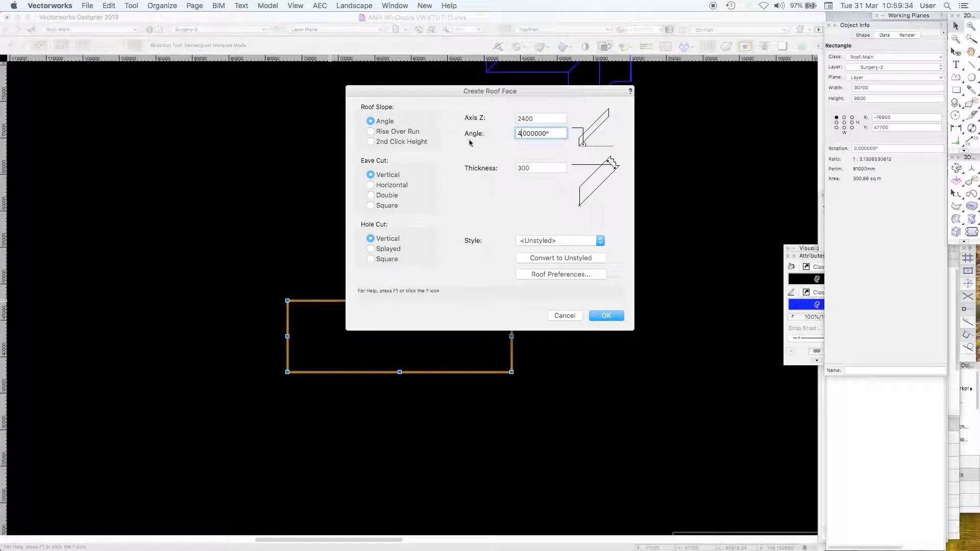
{"action": "key", "text": "Tab"}
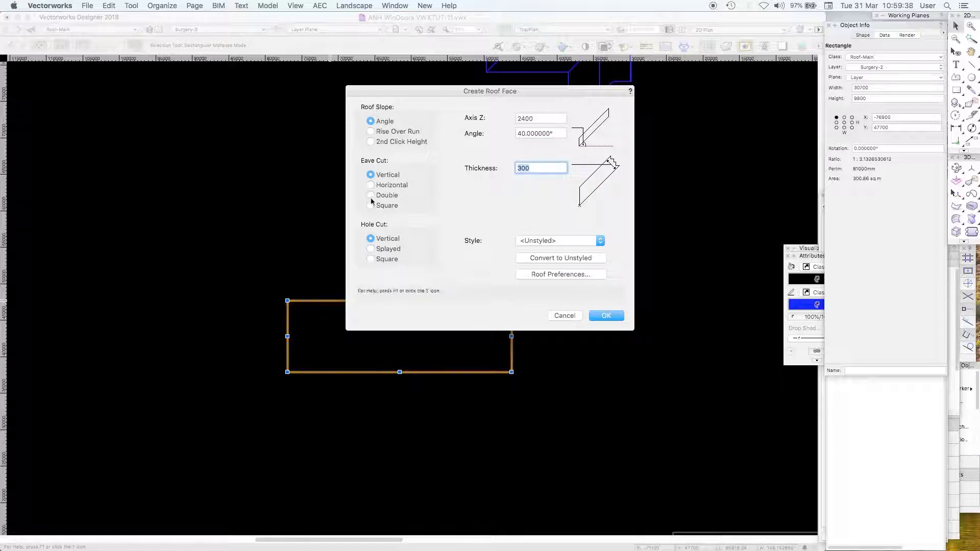
{"action": "left_click", "coordinate": [397, 197]}
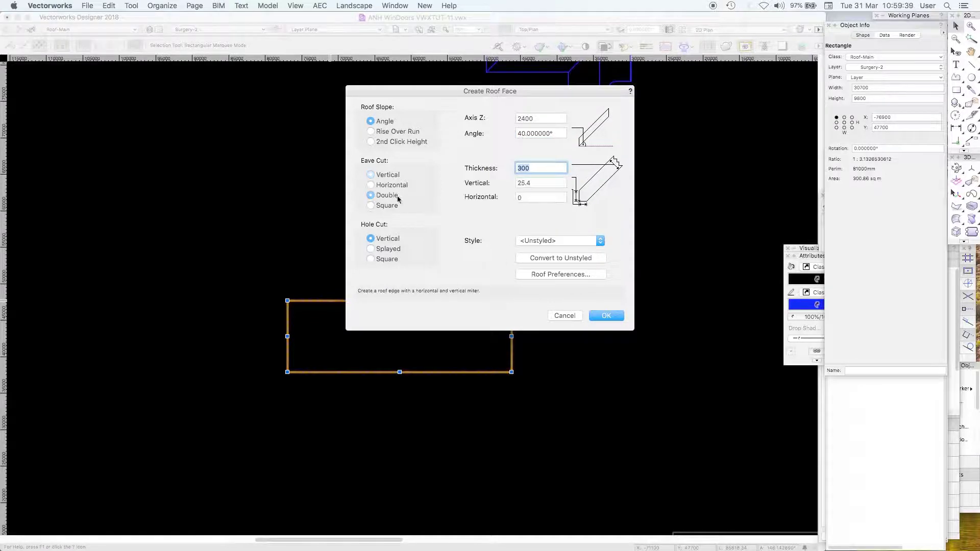
{"action": "left_click", "coordinate": [371, 248]}
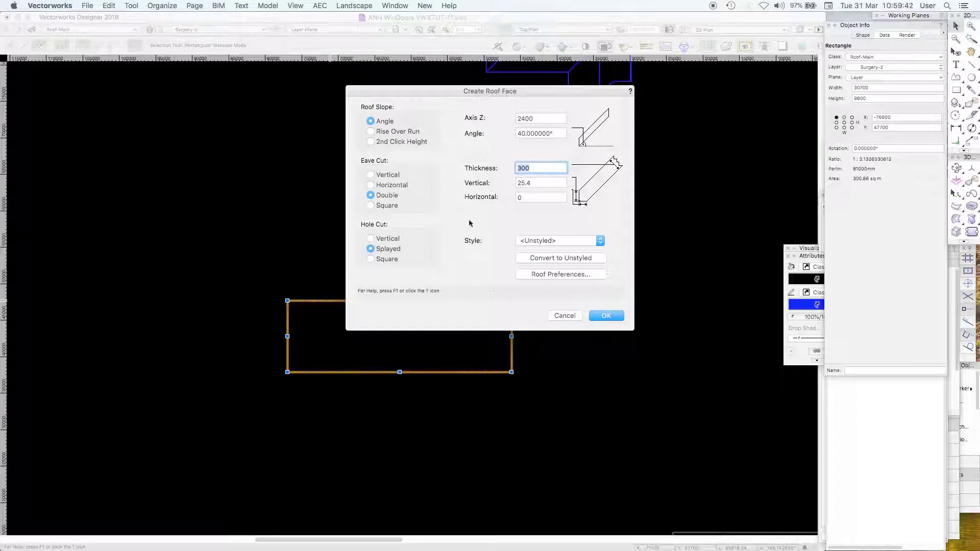
Review the component definition, insertion options and texture settings in the roof preferences without changing them.
{"action": "left_click", "coordinate": [561, 274]}
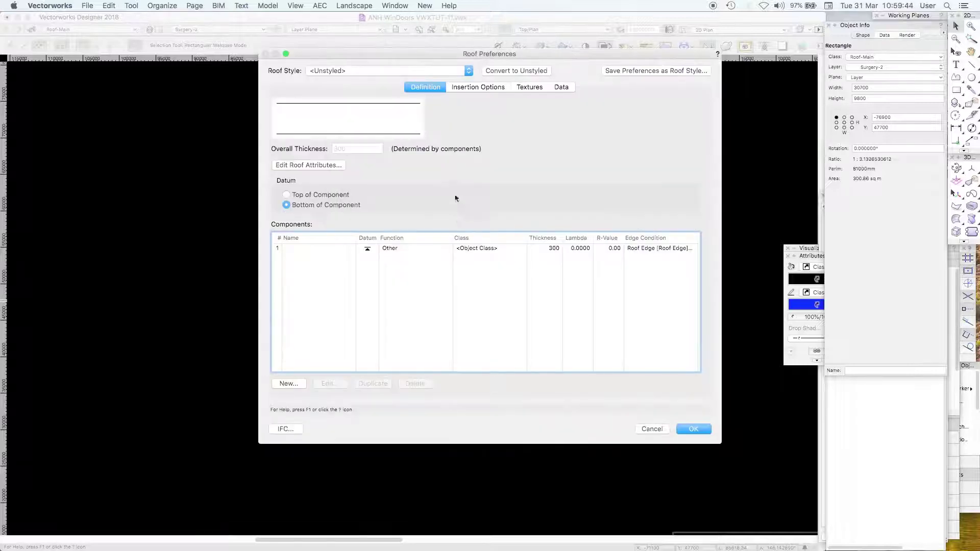
{"action": "left_click", "coordinate": [503, 88]}
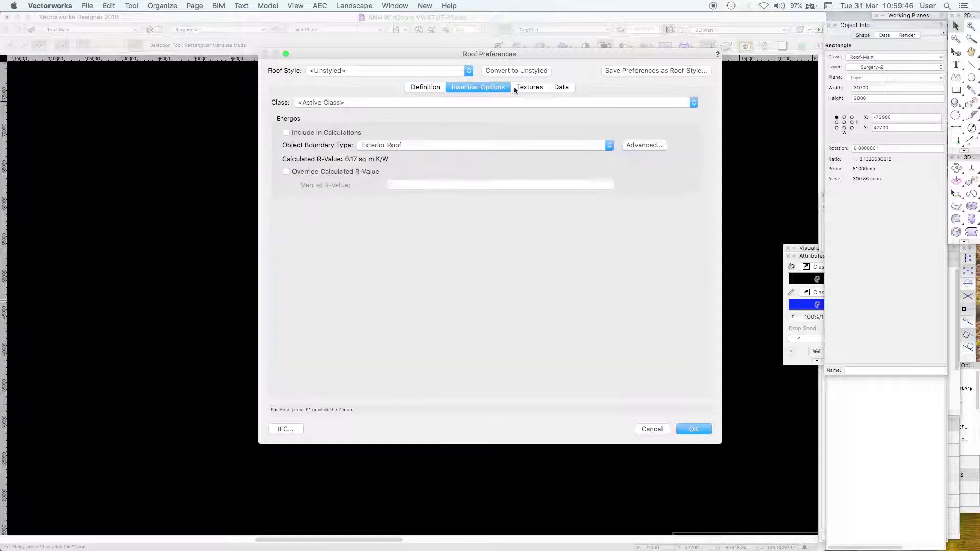
{"action": "left_click", "coordinate": [531, 88]}
{"action": "left_click", "coordinate": [654, 432]}
Create the roof face with its axis along the rectangle's lower long edge, rising inward, and check its slope in 3D.
{"action": "left_click", "coordinate": [603, 319]}
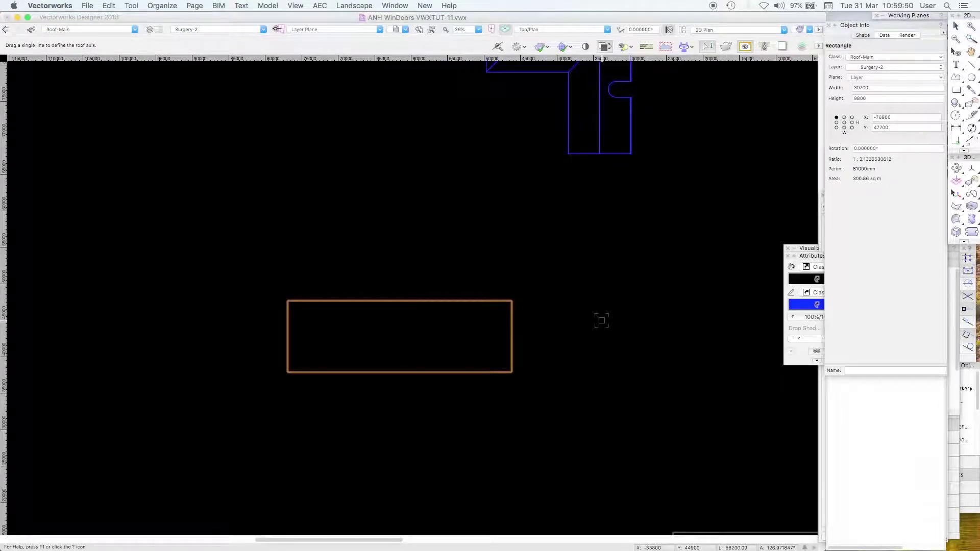
{"action": "left_click_drag", "start_coordinate": [512, 372], "coordinate": [288, 373]}
{"action": "left_click", "coordinate": [399, 352]}
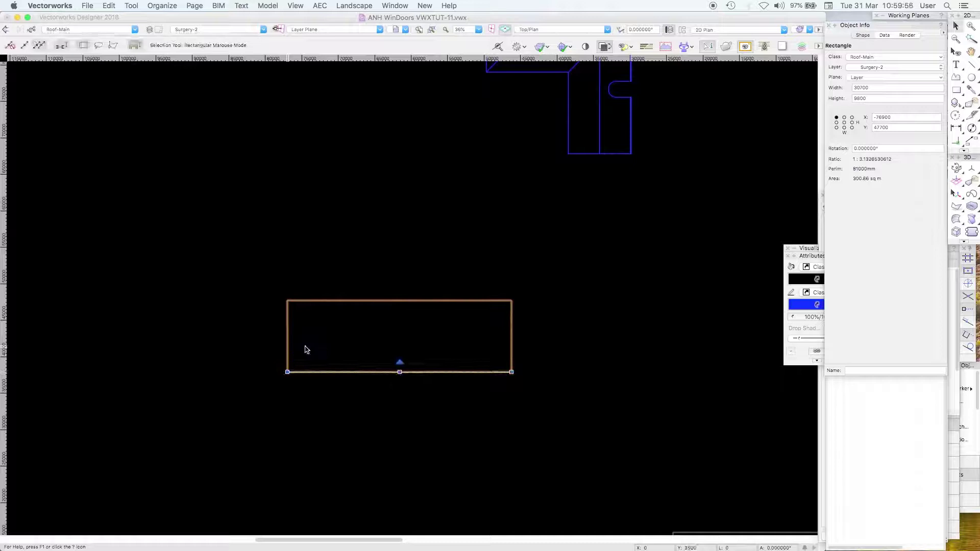
{"action": "left_click", "coordinate": [956, 168]}
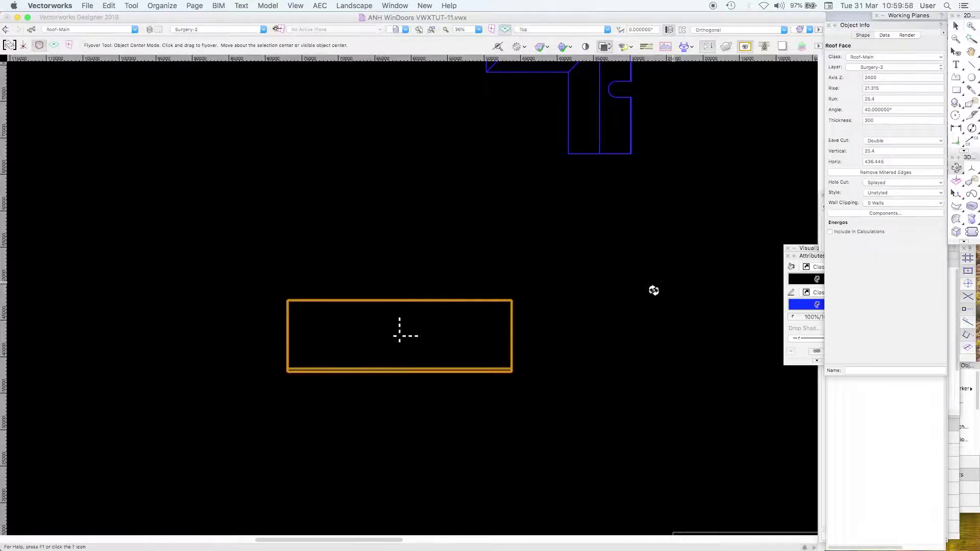
{"action": "left_click_drag", "start_coordinate": [650, 292], "coordinate": [595, 247]}
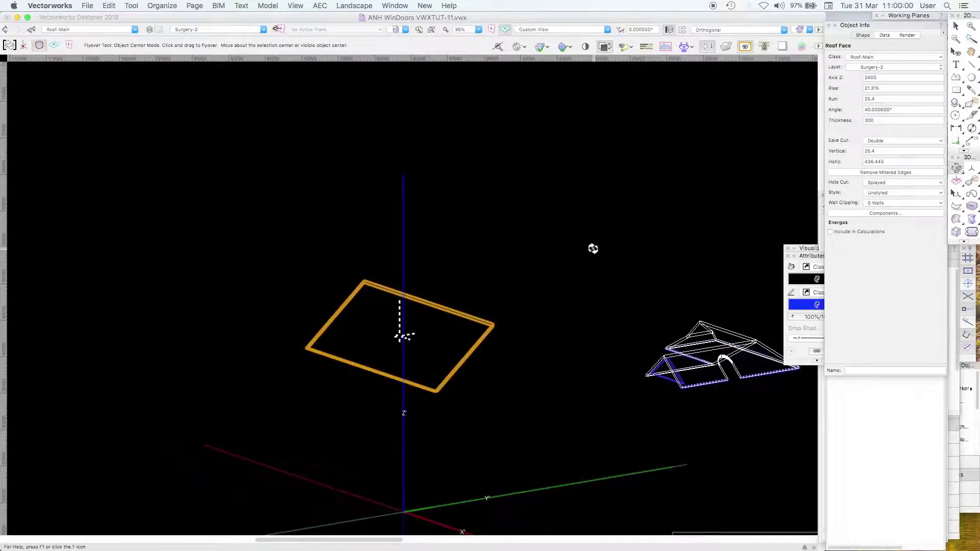
{"action": "key", "text": "F5"}
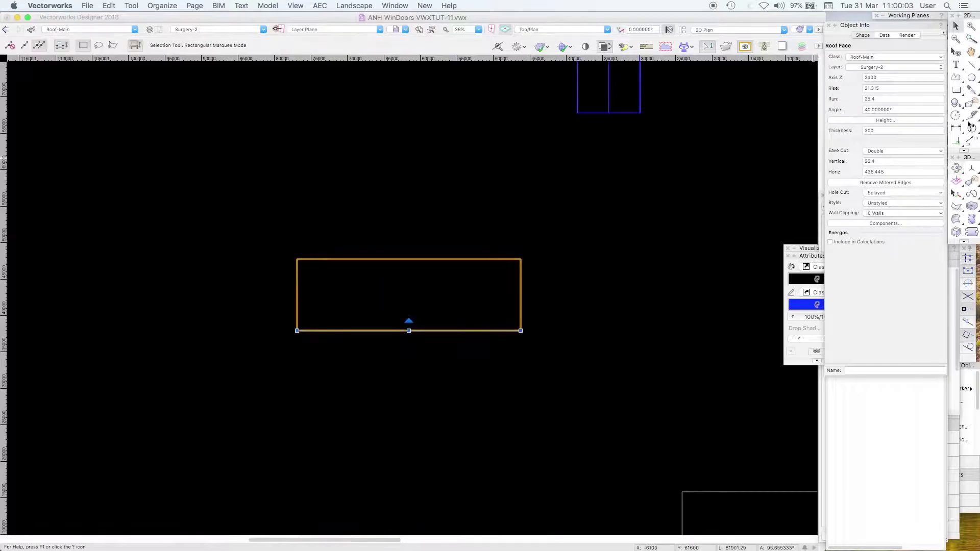
Mirror a copy of the roof face across its upper long edge to form a gable pair, and view it in 3D.
{"action": "left_click", "coordinate": [957, 116]}
{"action": "left_click_drag", "start_coordinate": [957, 117], "coordinate": [905, 123]}
{"action": "left_click", "coordinate": [296, 260]}
{"action": "left_click", "coordinate": [542, 259]}
{"action": "left_click", "coordinate": [957, 169]}
{"action": "mouse_move", "coordinate": [641, 291]}
{"action": "left_mouse_down"}
{"action": "mouse_move", "coordinate": [560, 263]}
{"action": "mouse_move", "coordinate": [455, 254]}
{"action": "mouse_move", "coordinate": [483, 266]}
{"action": "left_mouse_up"}
{"action": "key", "text": "x"}
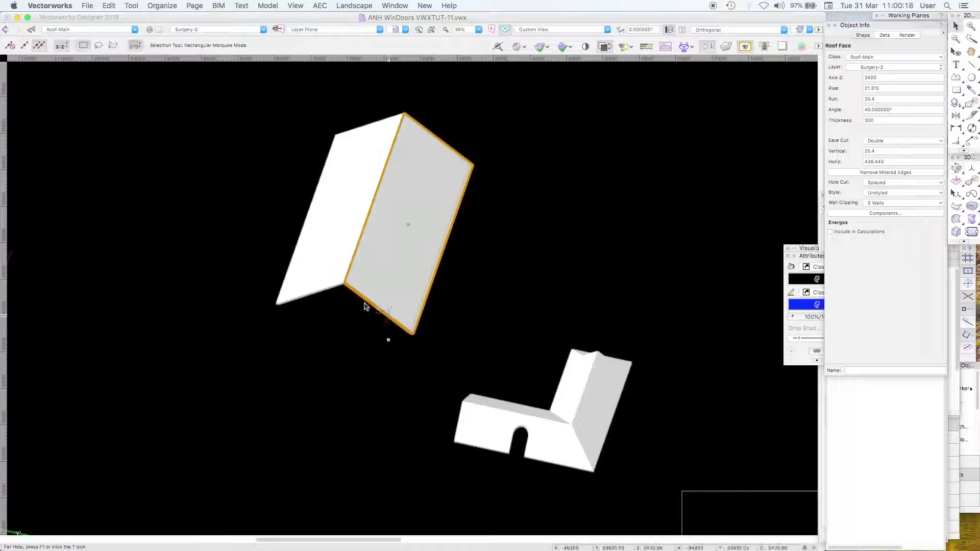
Try to compose the two mirrored roof faces into one object, and compare them with the notched face of the L-shaped roof.
{"action": "left_click", "coordinate": [314, 294], "text": "shift"}
{"action": "right_click", "coordinate": [314, 294]}
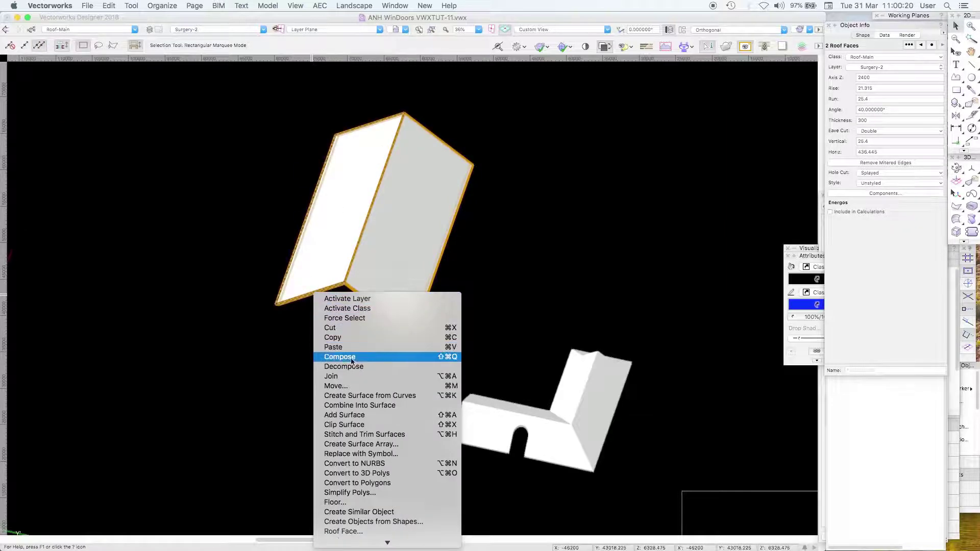
{"action": "left_click", "coordinate": [383, 356]}
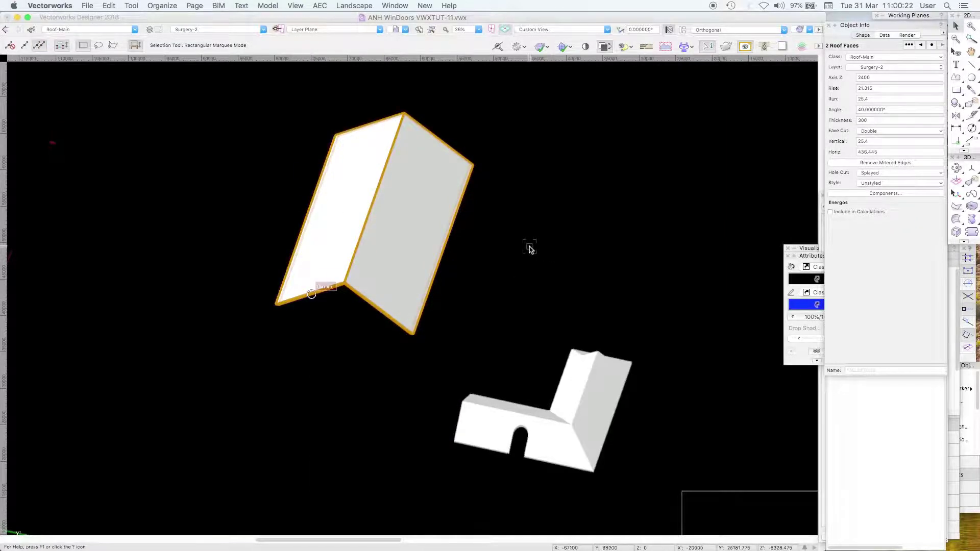
{"action": "middle_click_drag", "start_coordinate": [533, 249], "coordinate": [600, 271], "text": "shift"}
{"action": "left_click", "coordinate": [664, 327]}
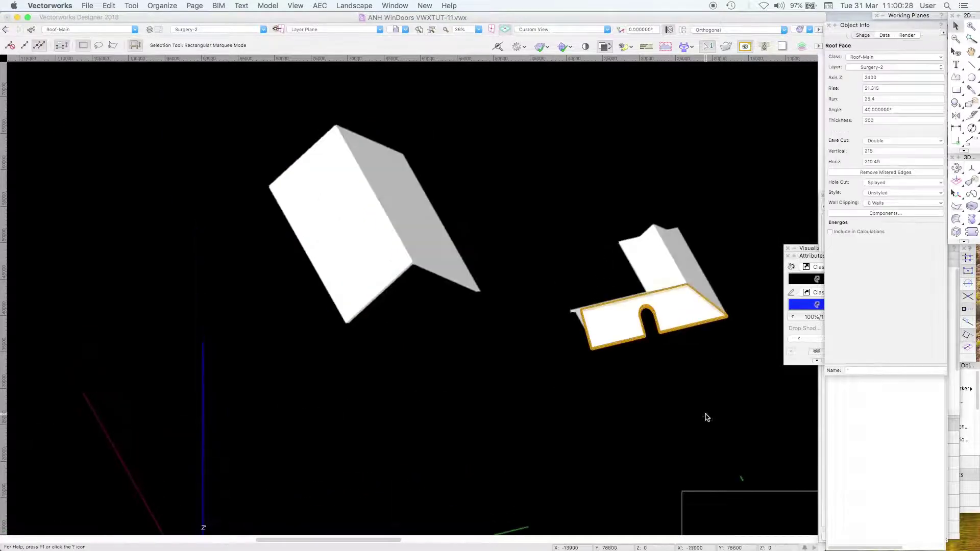
{"action": "left_click", "coordinate": [703, 417]}
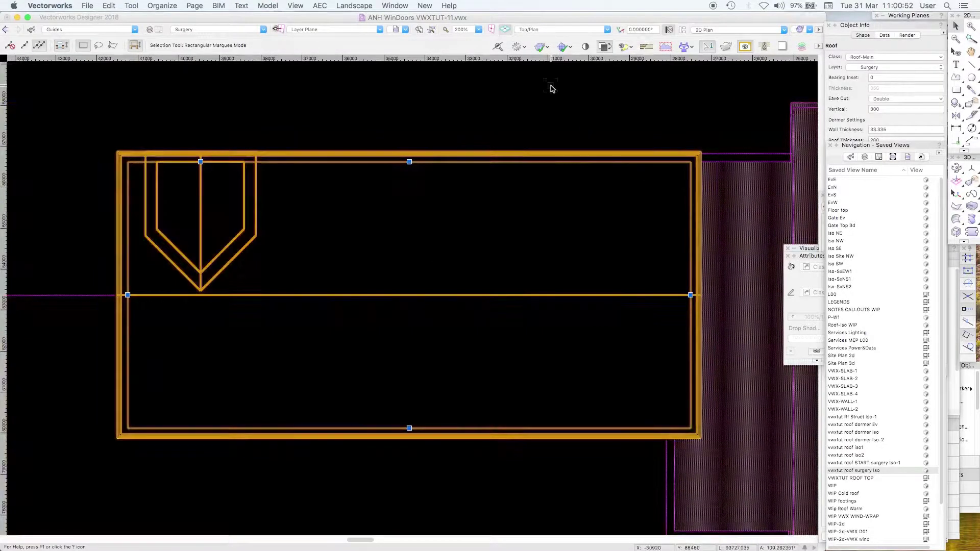
Examine the slate gable roof and its dormer in a 3D view and close up in the back elevation.
{"action": "left_click", "coordinate": [552, 88]}
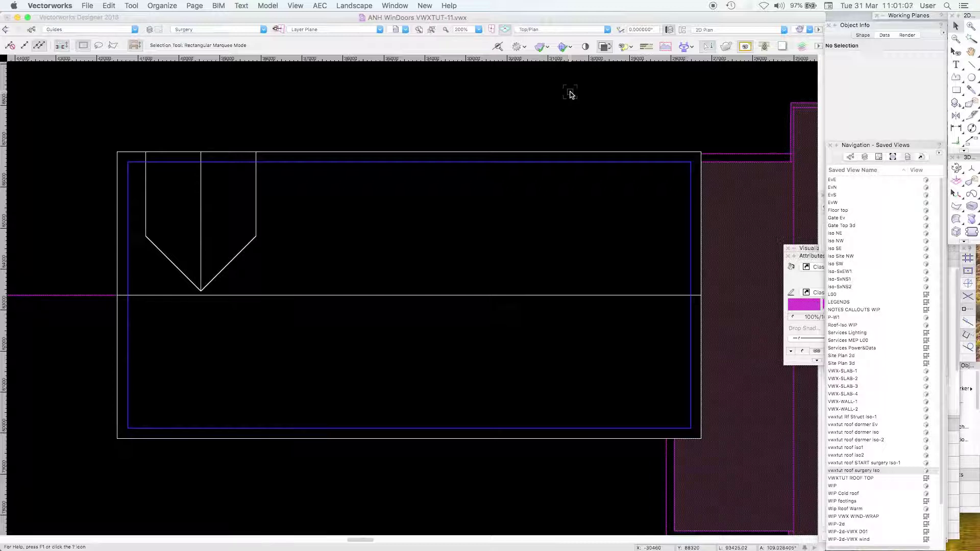
{"action": "left_click", "coordinate": [490, 158]}
{"action": "key", "text": "c"}
{"action": "left_click_drag", "start_coordinate": [490, 158], "coordinate": [299, 442]}
{"action": "key", "text": "x"}
{"action": "left_click", "coordinate": [719, 177]}
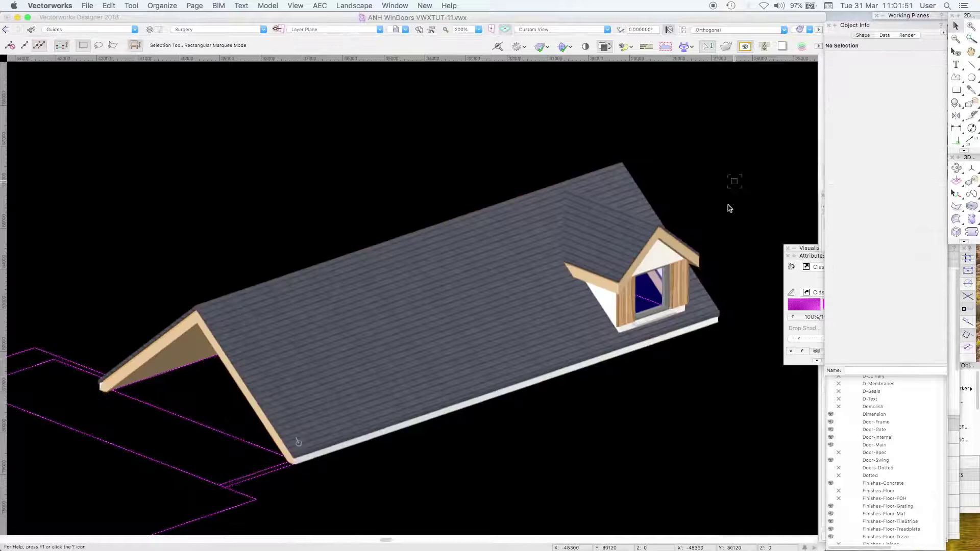
{"action": "left_click", "coordinate": [705, 277]}
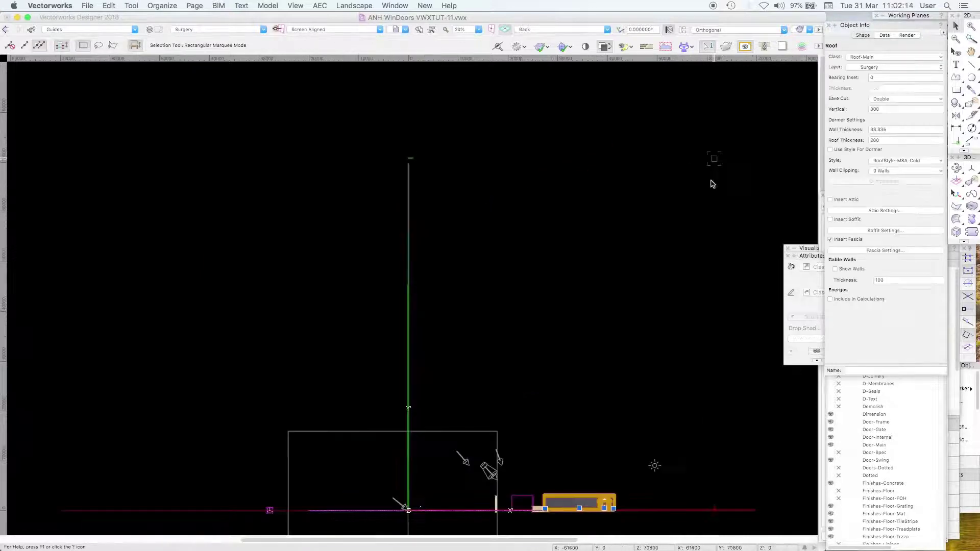
{"action": "key", "text": "c"}
{"action": "left_click_drag", "start_coordinate": [625, 479], "coordinate": [576, 525]}
{"action": "left_click_drag", "start_coordinate": [498, 93], "coordinate": [378, 159]}
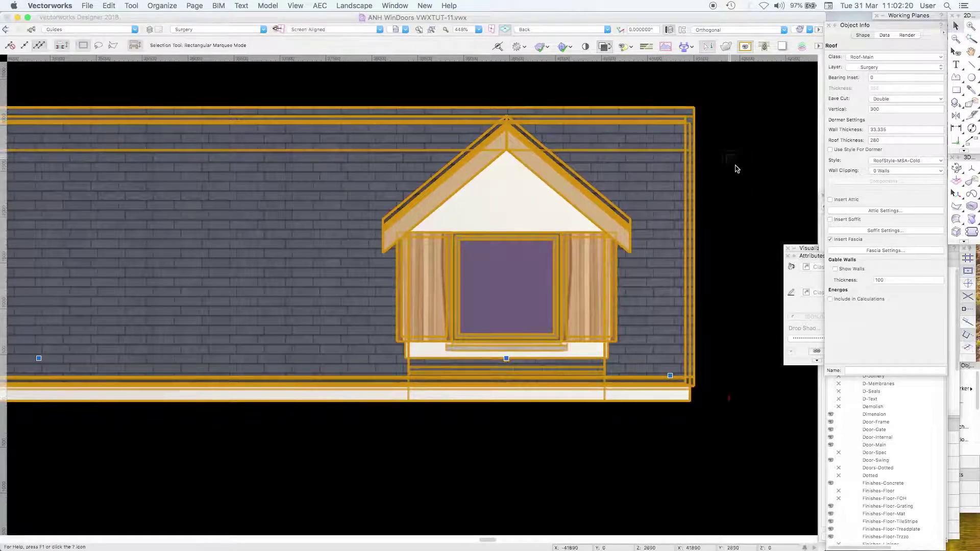
{"action": "key", "text": "x"}
{"action": "key", "text": "x"}
{"action": "left_click", "coordinate": [586, 221]}
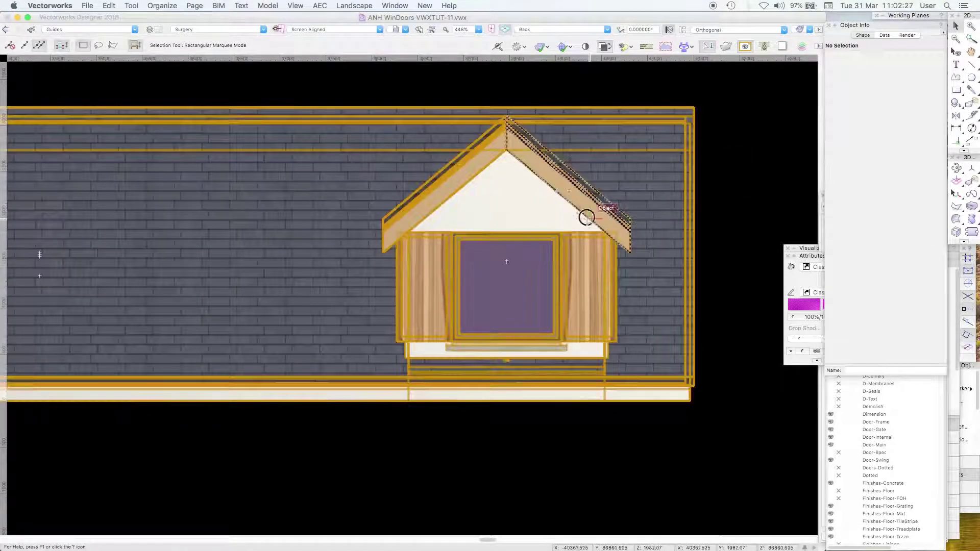
Edit the gable dormer through its roof control point, setting the overhang to 145, and deselect the roof.
{"action": "left_click", "coordinate": [969, 470]}
{"action": "left_click", "coordinate": [507, 359]}
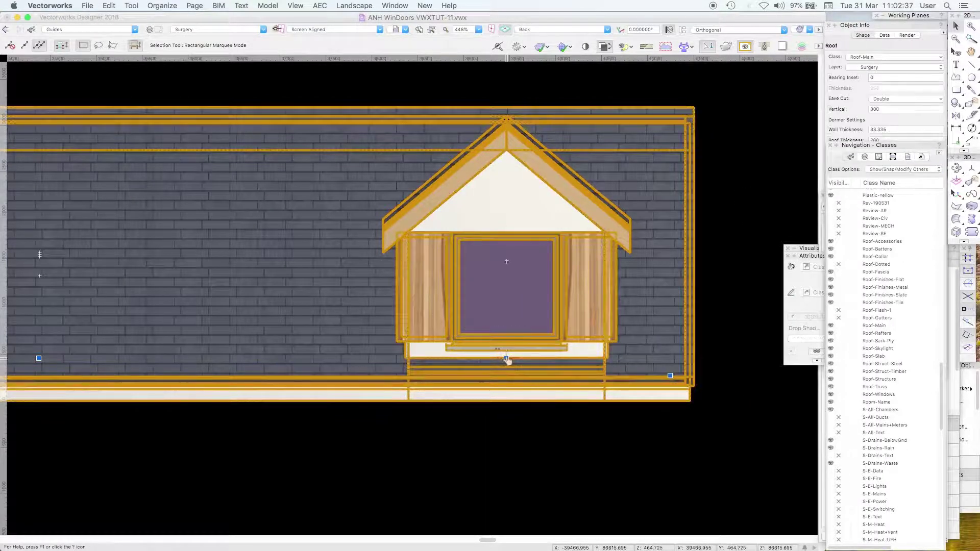
{"action": "middle_click_drag", "start_coordinate": [507, 359], "coordinate": [731, 288]}
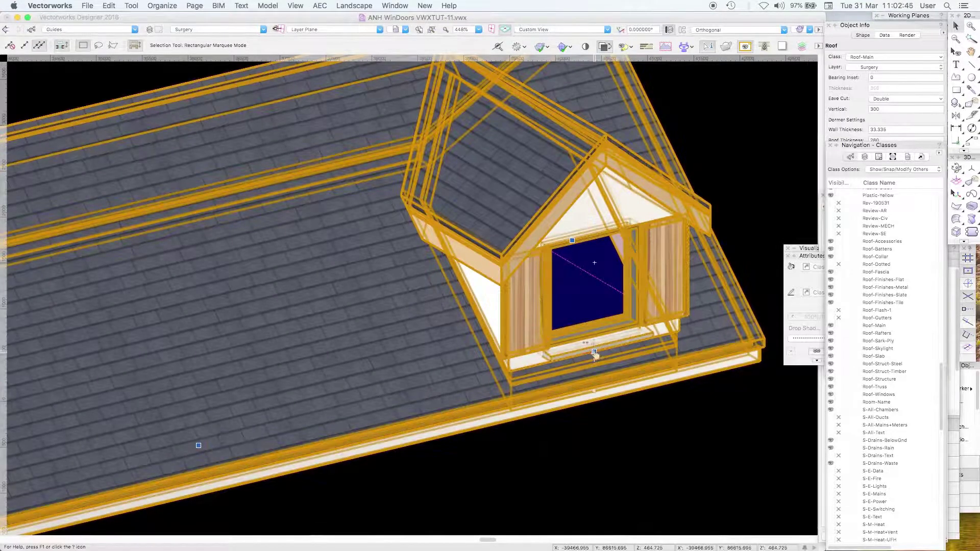
{"action": "left_click", "coordinate": [594, 352]}
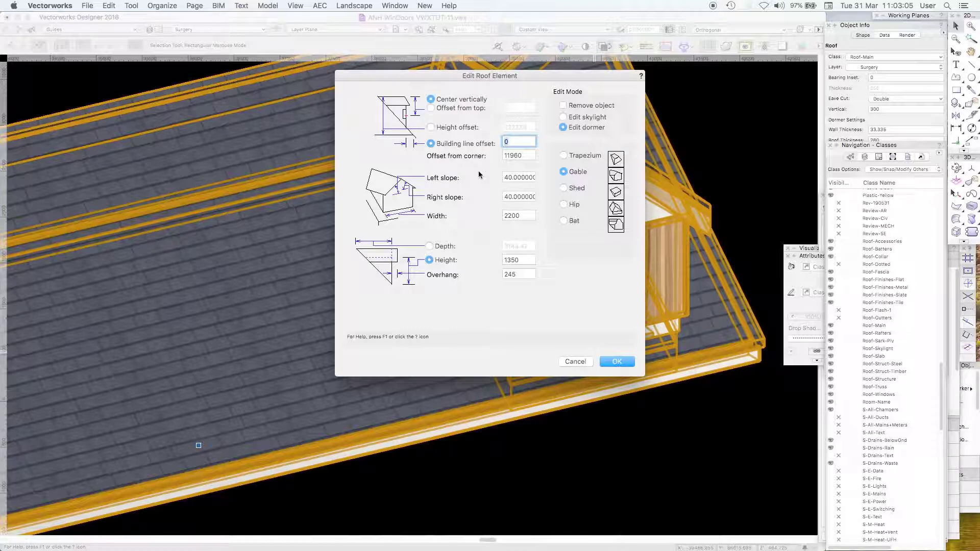
{"action": "key", "text": "shift+Tab"}
{"action": "type", "text": "145"}
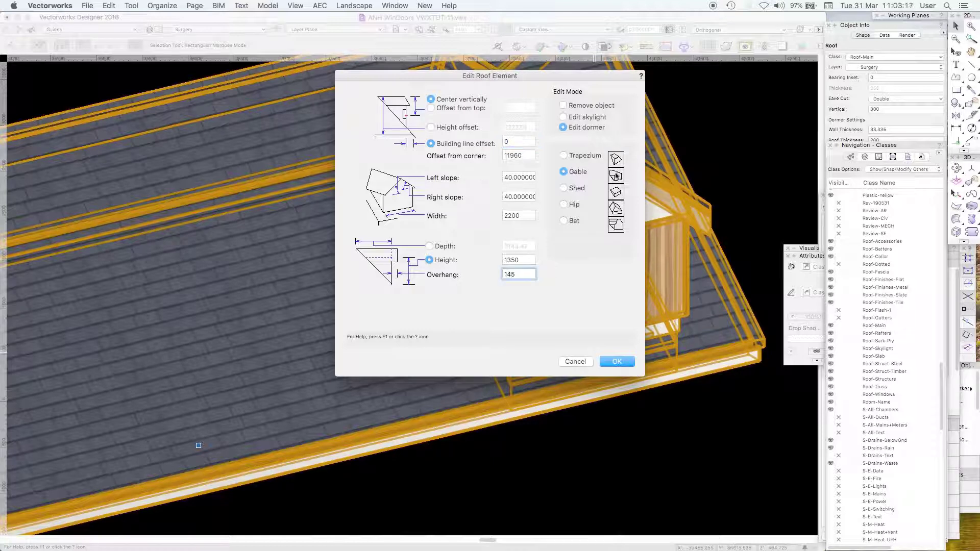
{"action": "left_click", "coordinate": [617, 362]}
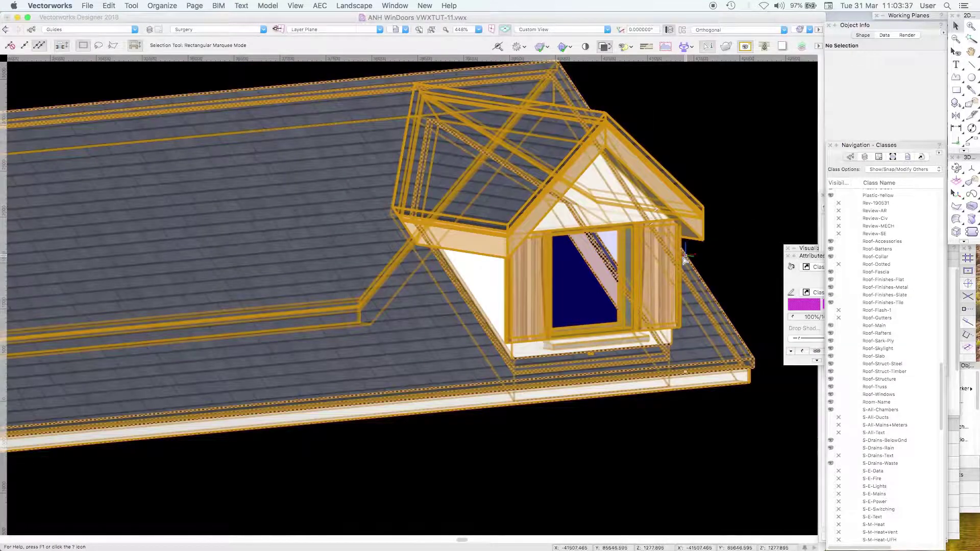
{"action": "left_click", "coordinate": [689, 253]}
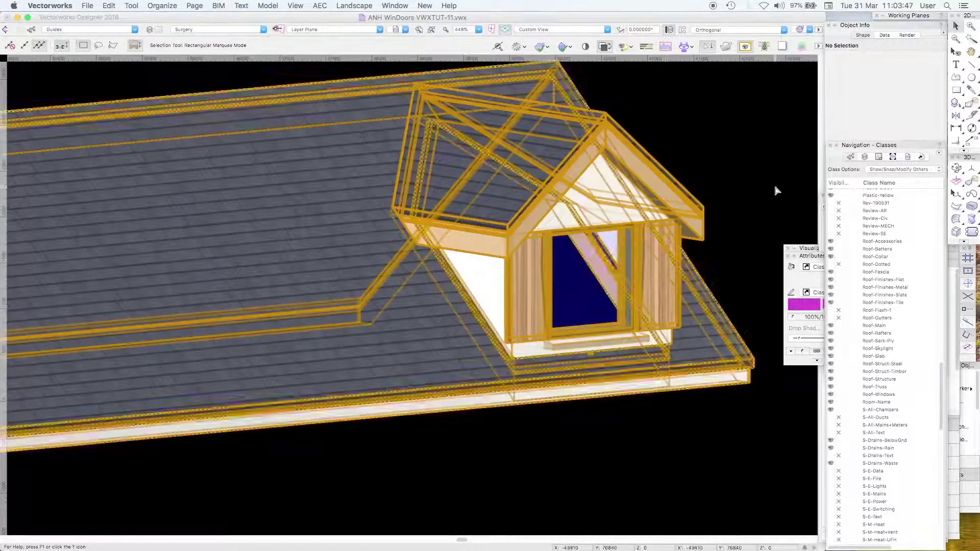
{"action": "left_click", "coordinate": [760, 155]}
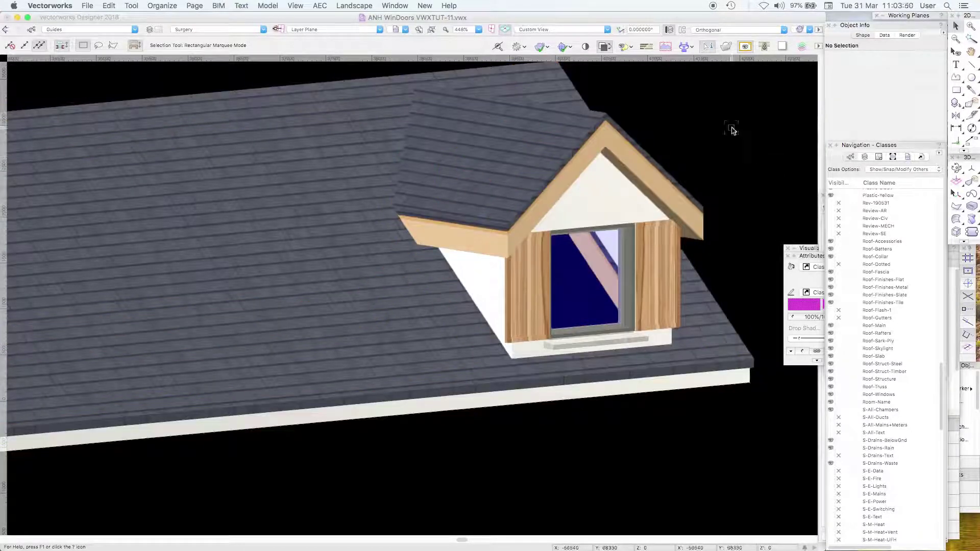
Undo the placement of the window symbol on the roof's upper slope in plan.
{"action": "key", "text": "F5"}
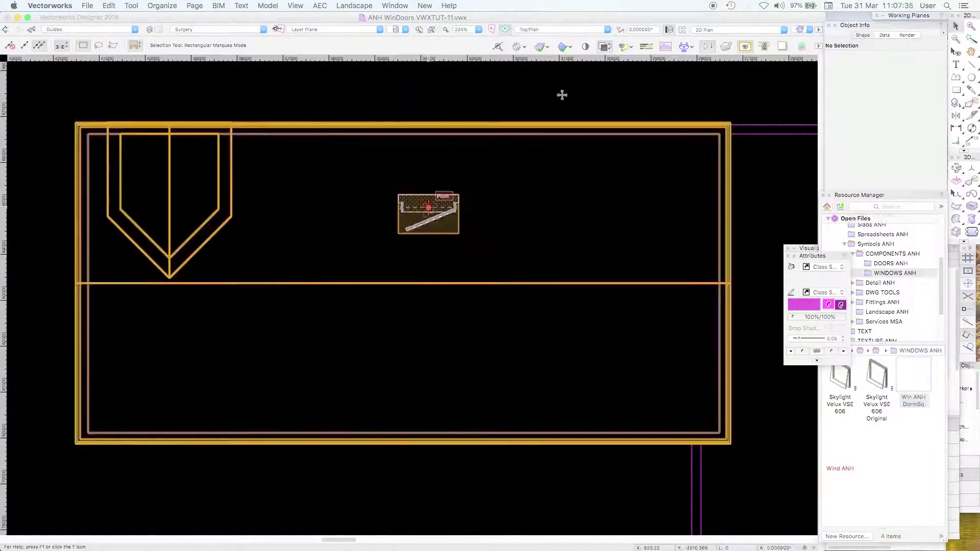
{"action": "left_click", "coordinate": [586, 94]}
{"action": "key", "text": "ctrl+z"}
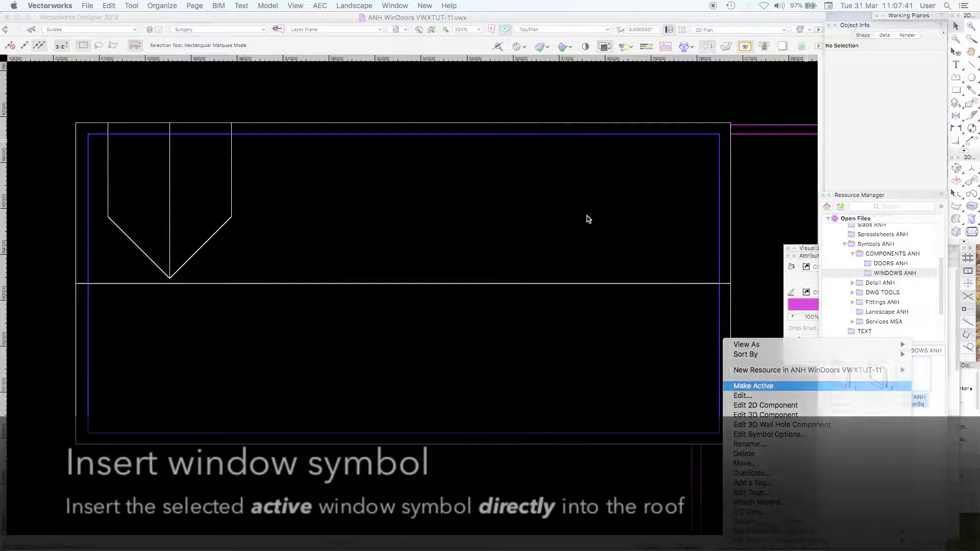
Insert the active Win ANH DormSq symbol into the roof's upper slope as a gable dormer, with building line offset 0 and corner offset 4500.
{"action": "key", "text": "Return"}
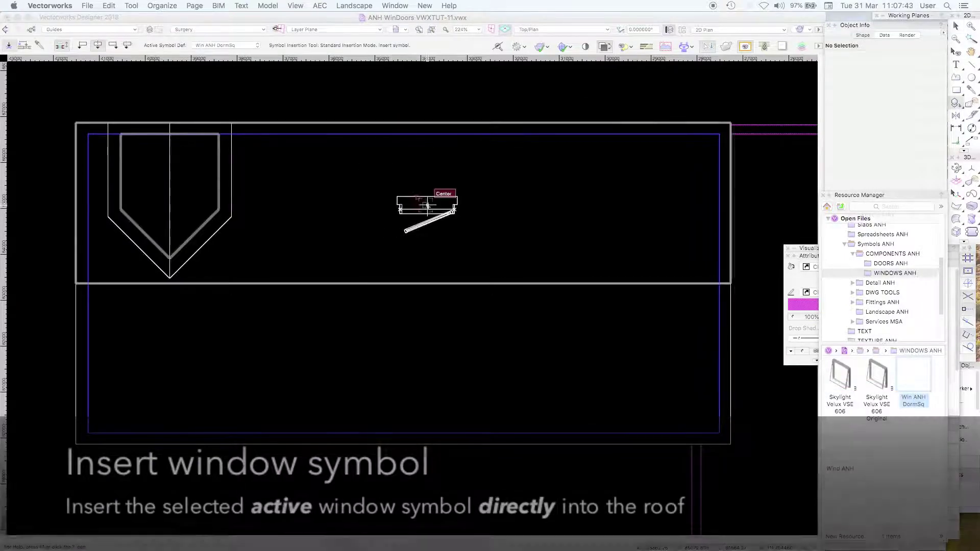
{"action": "left_click", "coordinate": [428, 207]}
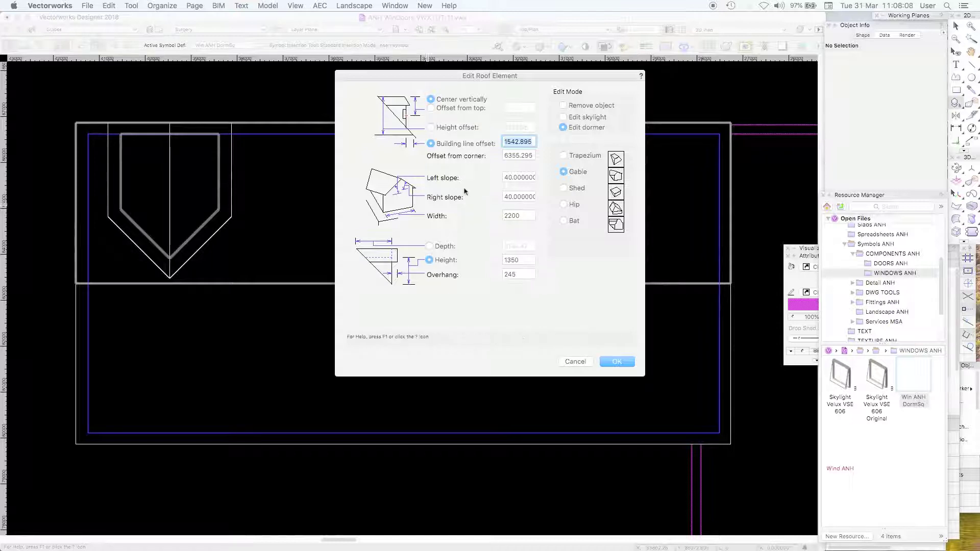
{"action": "type", "text": "0"}
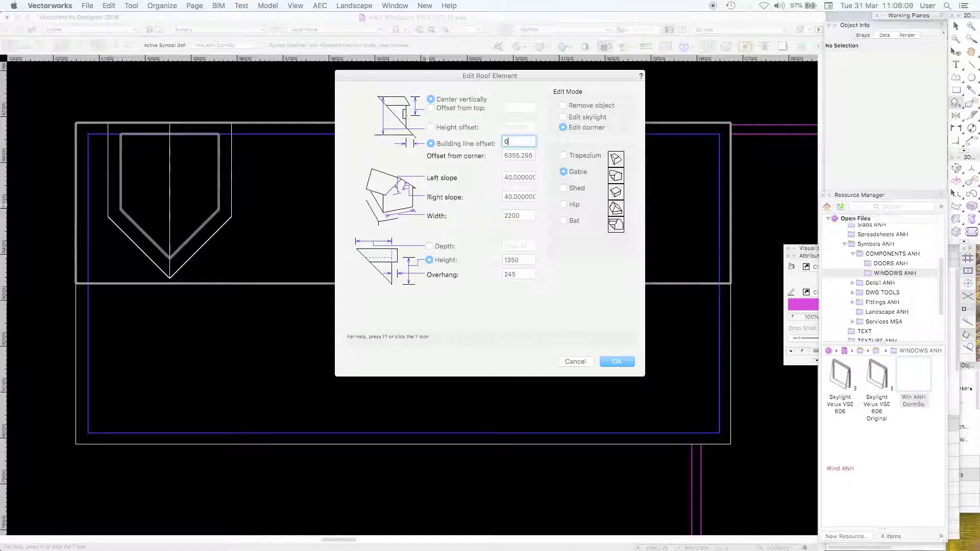
{"action": "left_click", "coordinate": [524, 154]}
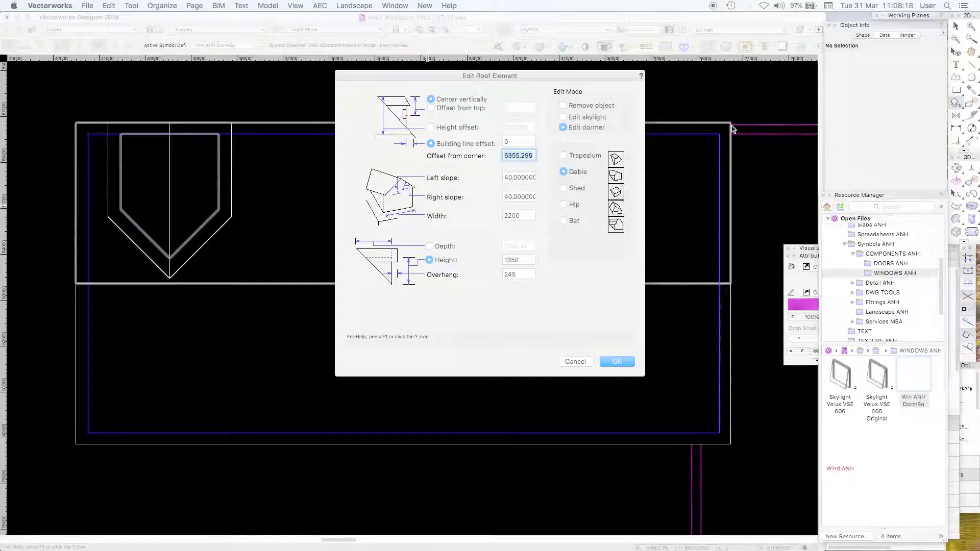
{"action": "type", "text": "4500"}
{"action": "key", "text": "Tab"}
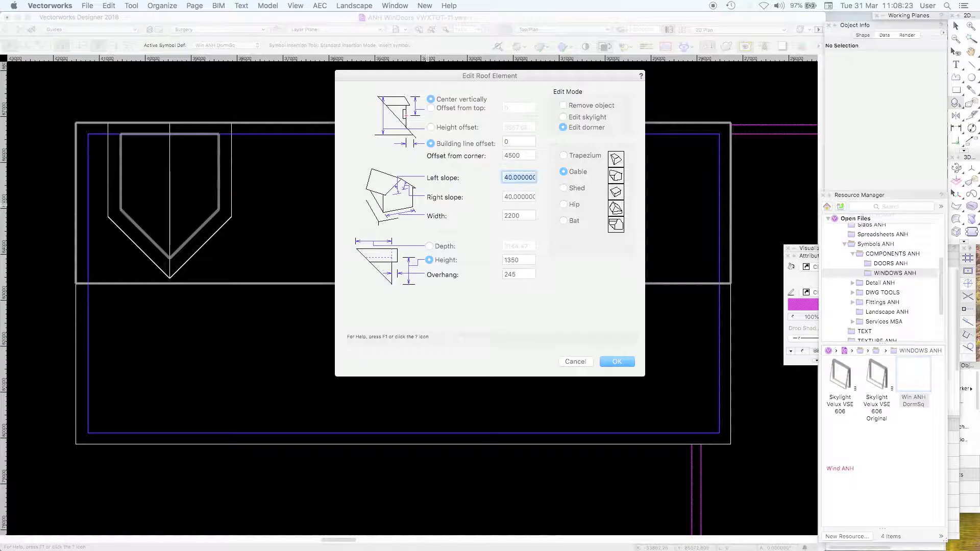
{"action": "key", "text": "Tab"}
{"action": "key", "text": "Tab"}
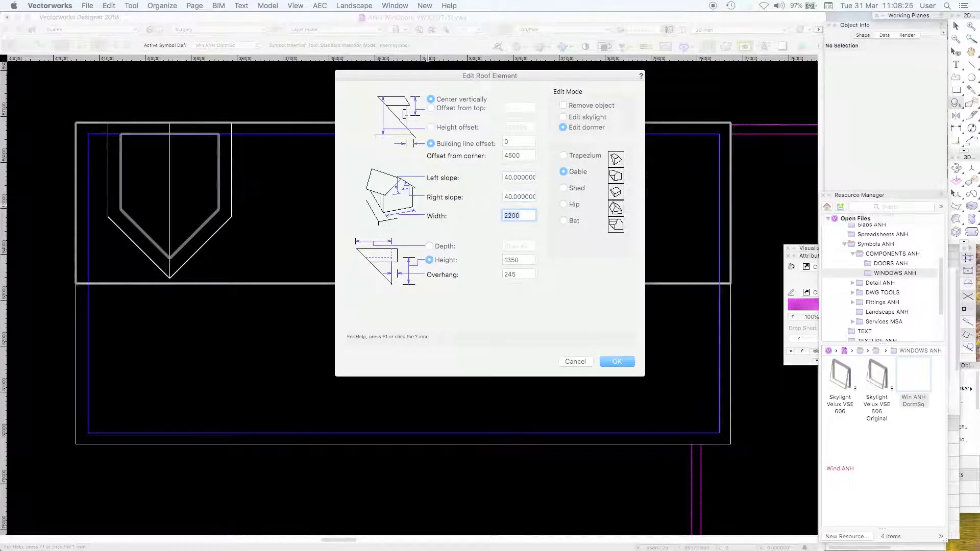
{"action": "key", "text": "Tab"}
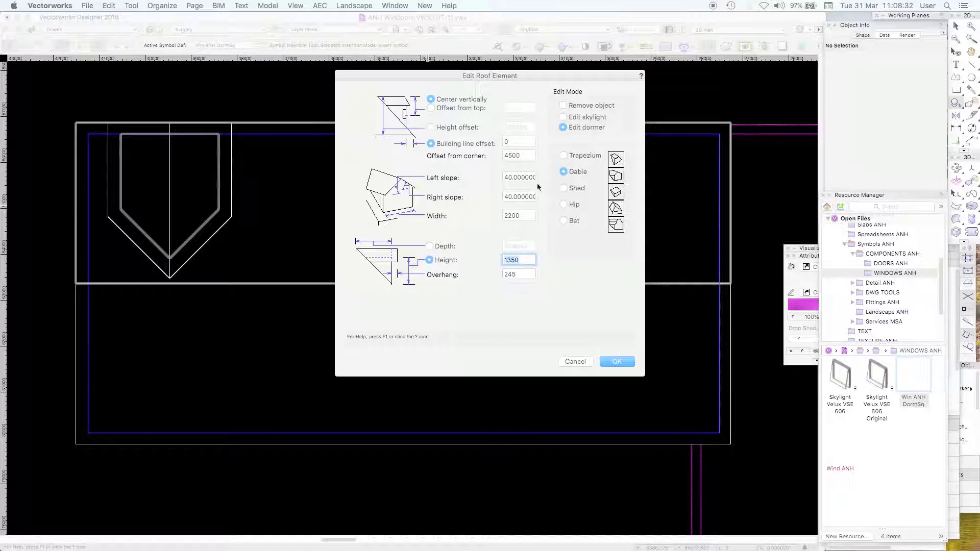
{"action": "key", "text": "Return"}
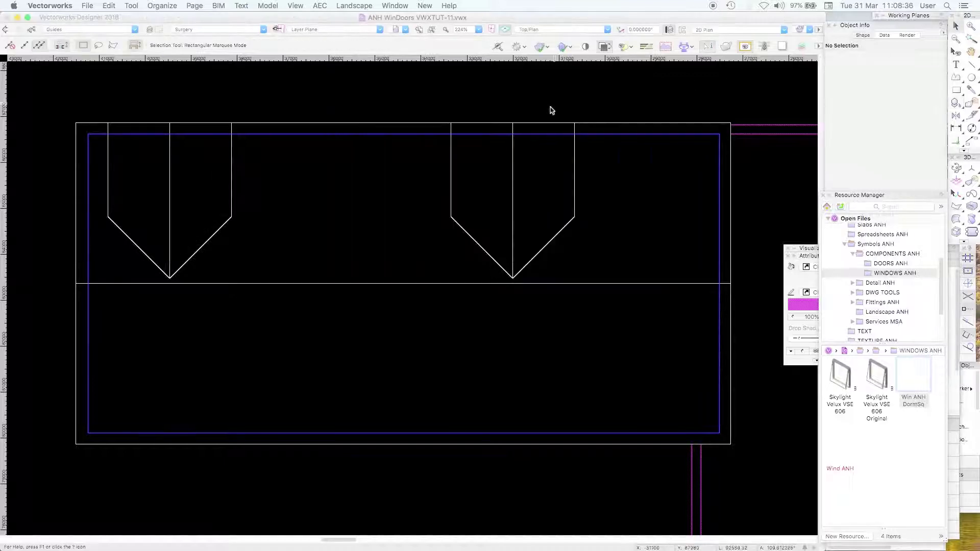
In the back elevation, edit the new dormer's offset from corner to 4500+160.5, and deselect the roof.
{"action": "left_click", "coordinate": [543, 126]}
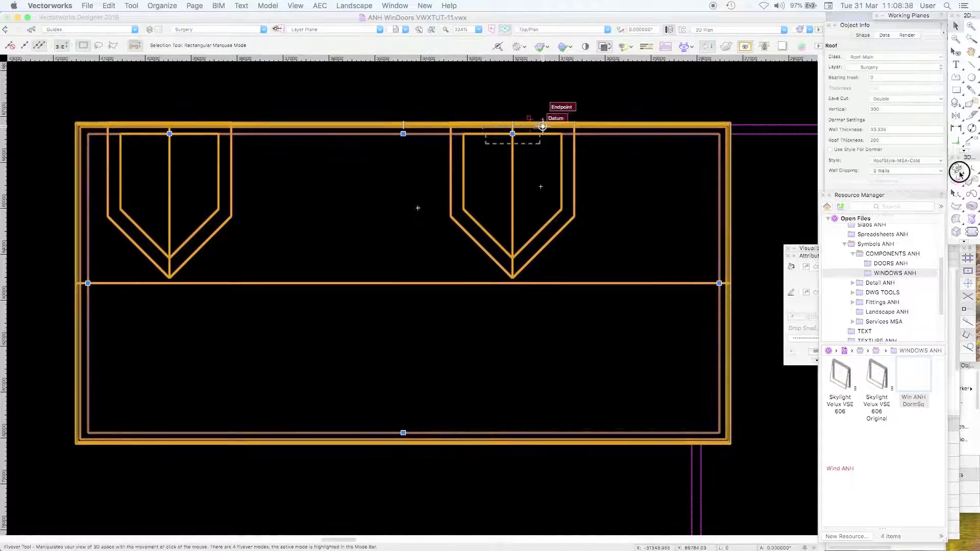
{"action": "key", "text": "shift+c"}
{"action": "left_click_drag", "start_coordinate": [637, 229], "coordinate": [514, 153]}
{"action": "left_click", "coordinate": [549, 29]}
{"action": "left_click", "coordinate": [555, 102]}
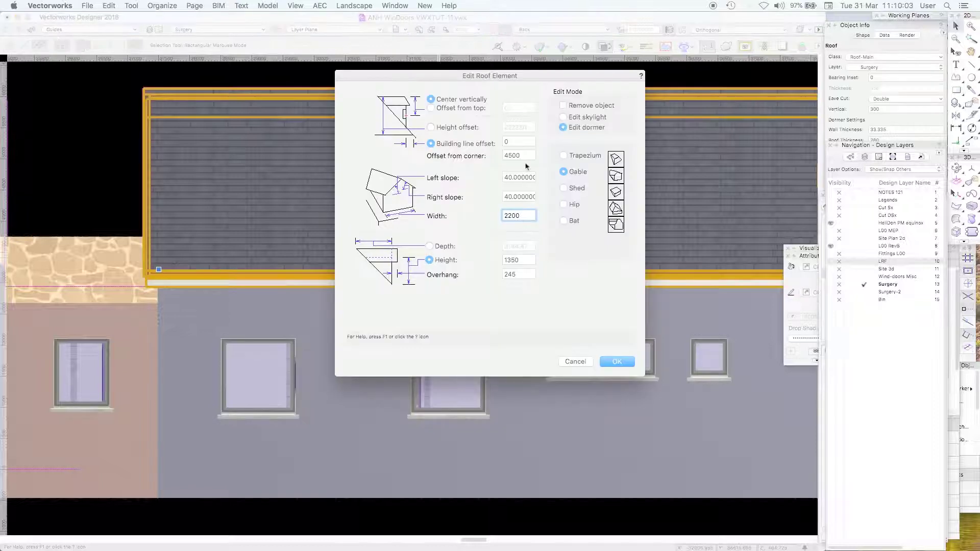
{"action": "double_click", "coordinate": [518, 155]}
{"action": "type", "text": "4500"}
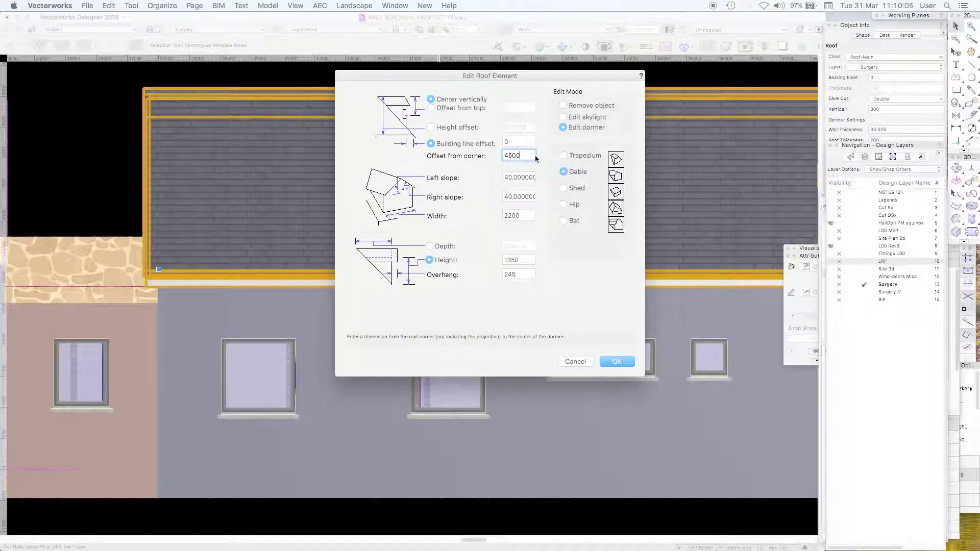
{"action": "type", "text": "+160.5"}
{"action": "key", "text": "Return"}
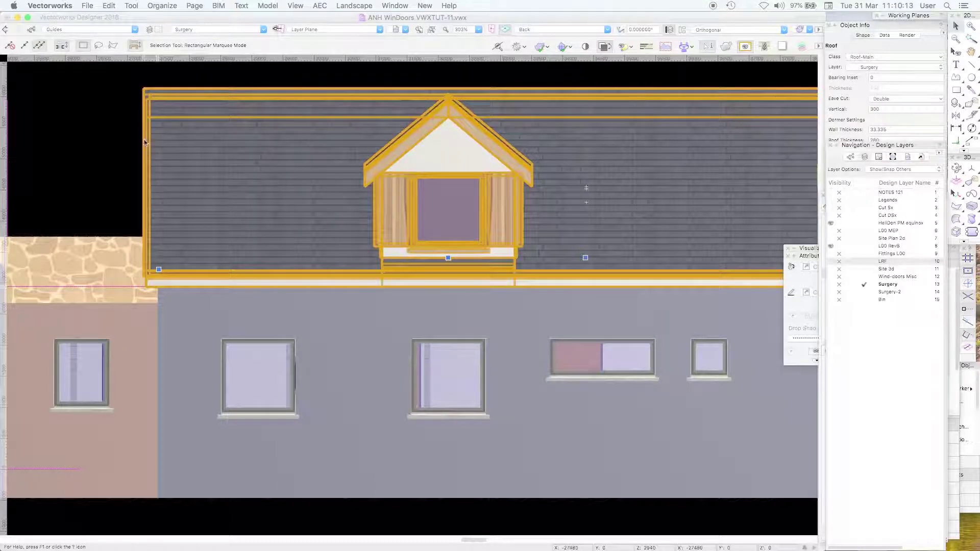
{"action": "left_click", "coordinate": [114, 136]}
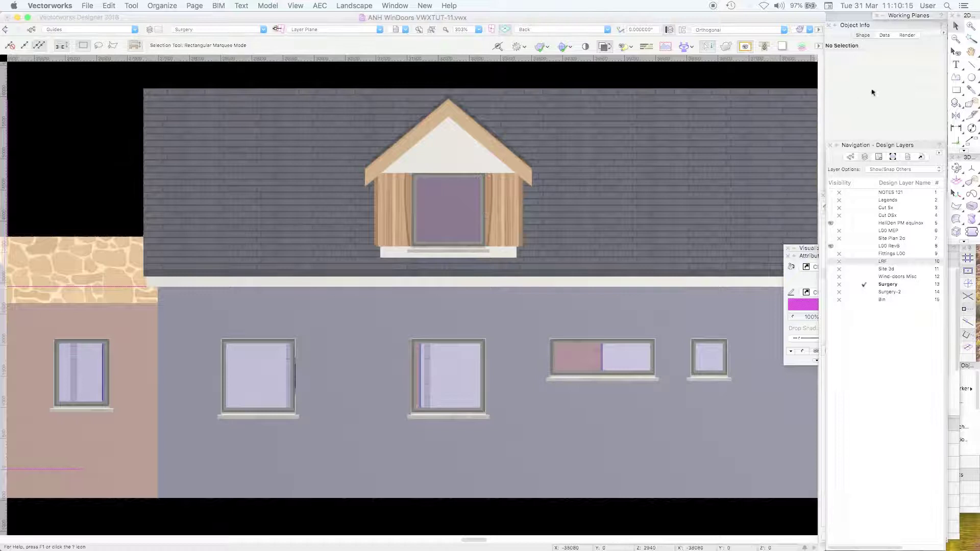
Open the component of the dormer's Win ANH DormSq window symbol for editing and deselect its window.
{"action": "key", "text": "c"}
{"action": "left_click_drag", "start_coordinate": [304, 143], "coordinate": [403, 228]}
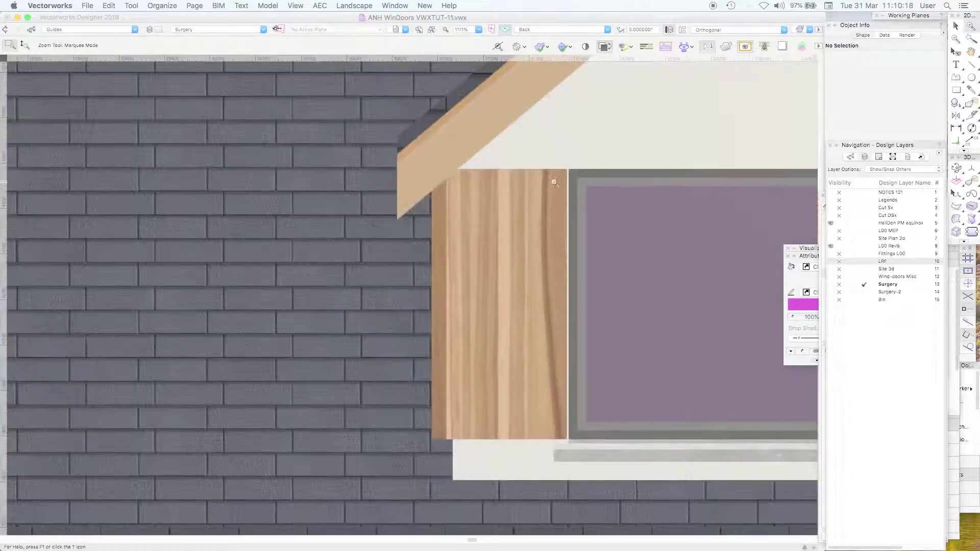
{"action": "key", "text": "x"}
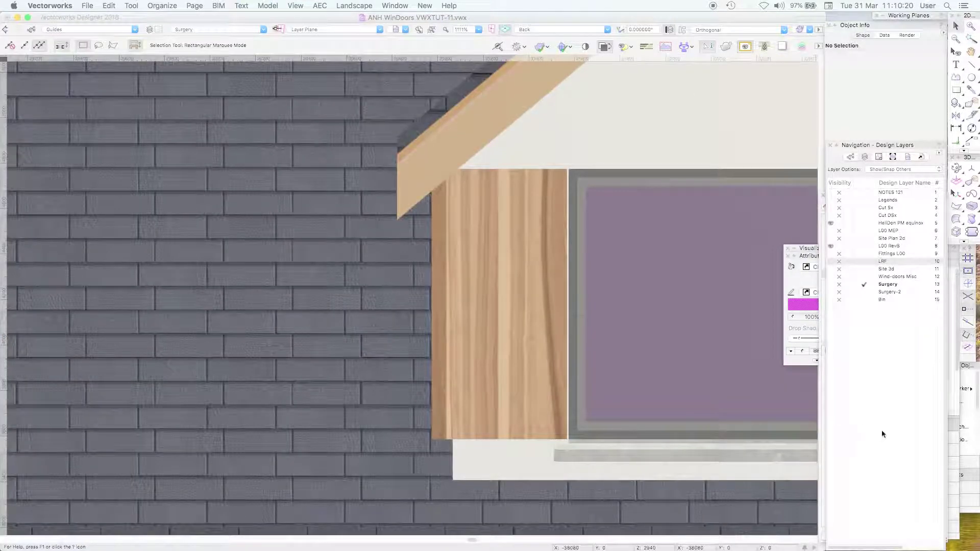
{"action": "key", "text": "super+minus"}
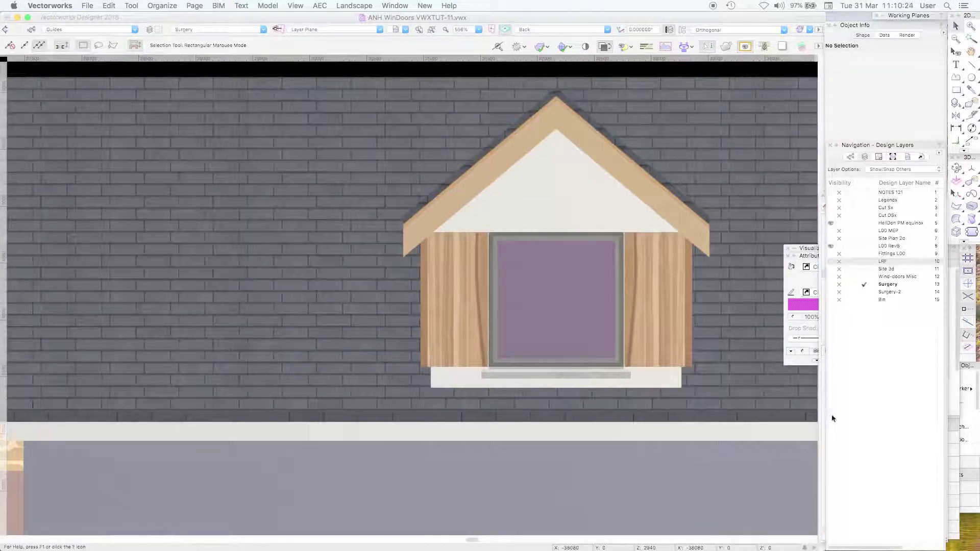
{"action": "key", "text": "super+r"}
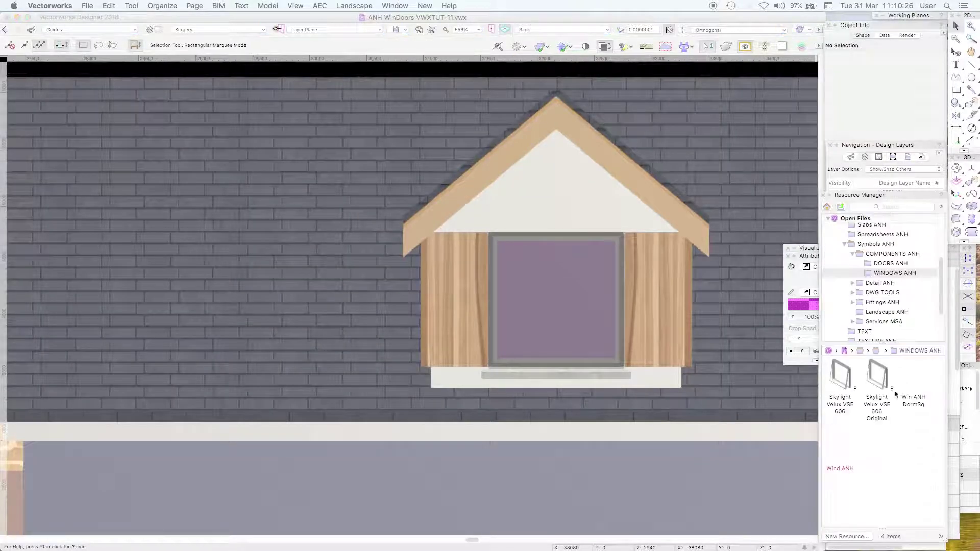
{"action": "right_click", "coordinate": [913, 376]}
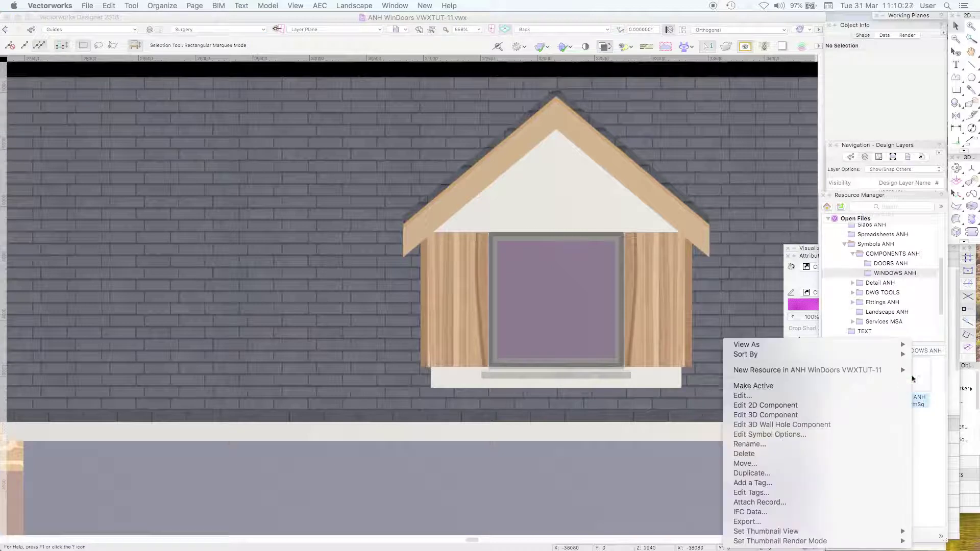
{"action": "left_click", "coordinate": [808, 411]}
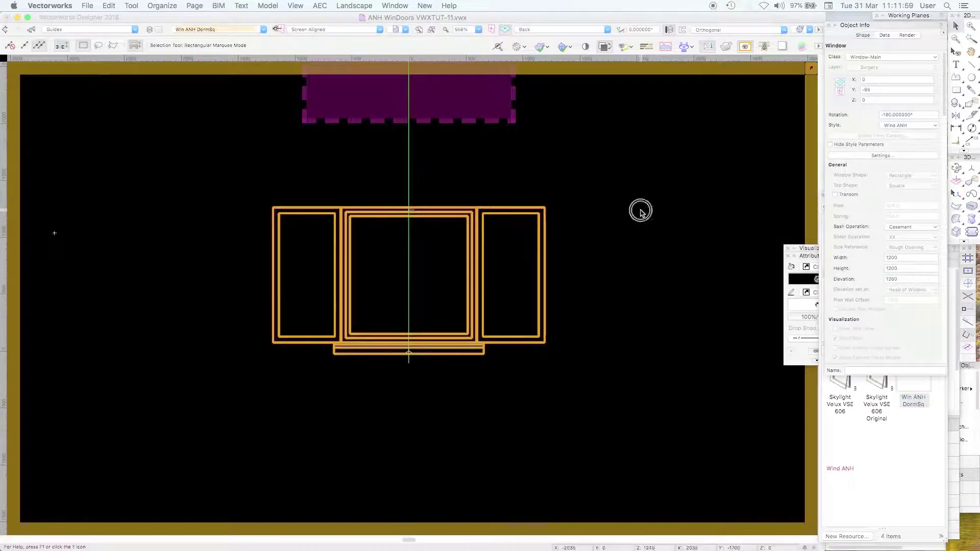
{"action": "left_click", "coordinate": [641, 211]}
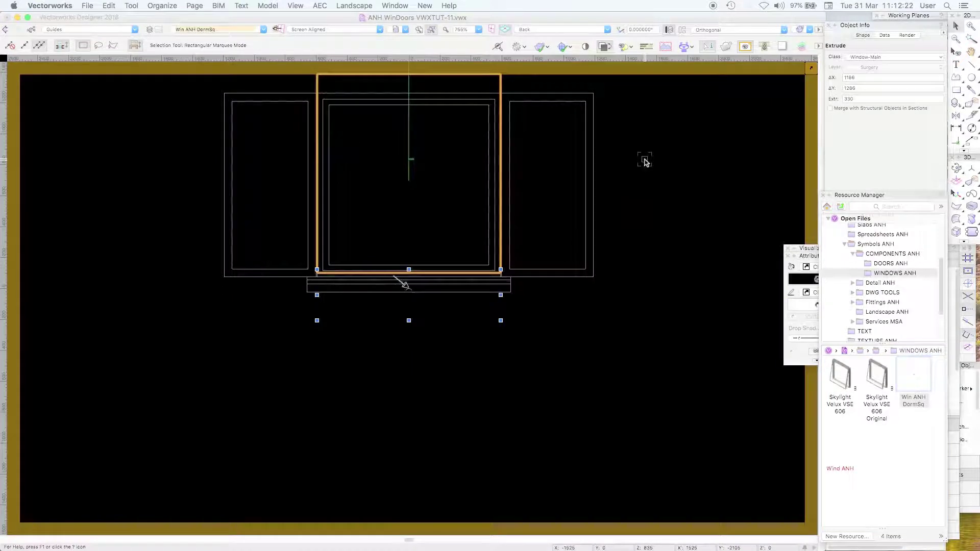
Move the window symbol's rectangular opening extrude by a Z offset of -125.
{"action": "key", "text": "super+alt+m"}
{"action": "key", "text": "Tab"}
{"action": "key", "text": "Tab"}
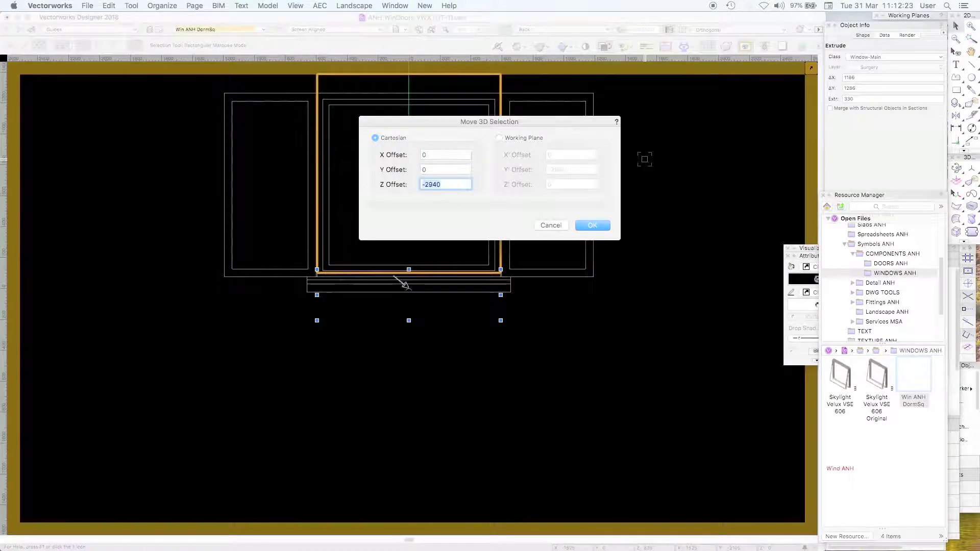
{"action": "type", "text": "-125"}
{"action": "key", "text": "Return"}
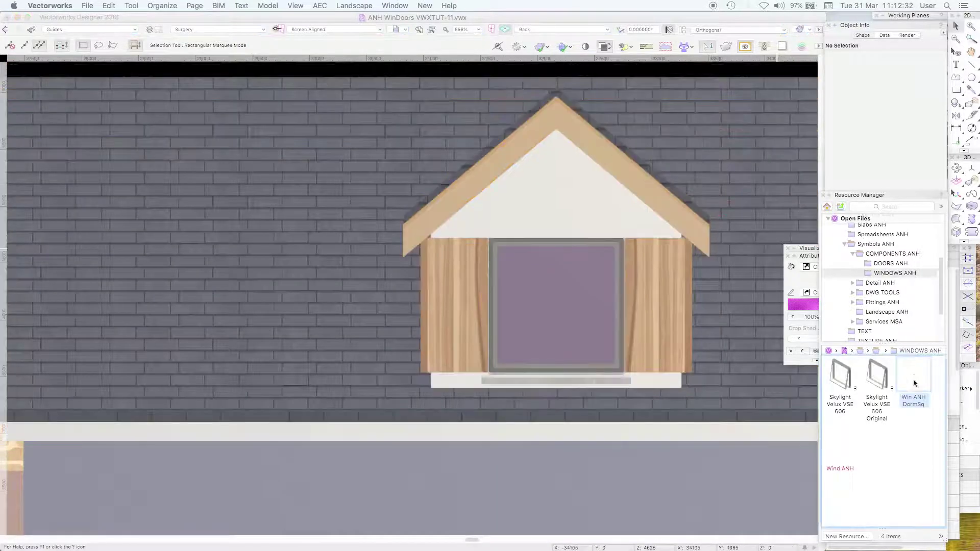
Edit the Win ANH DormSq symbol's 3D component again, setting the window height to 1100.
{"action": "right_click", "coordinate": [914, 378]}
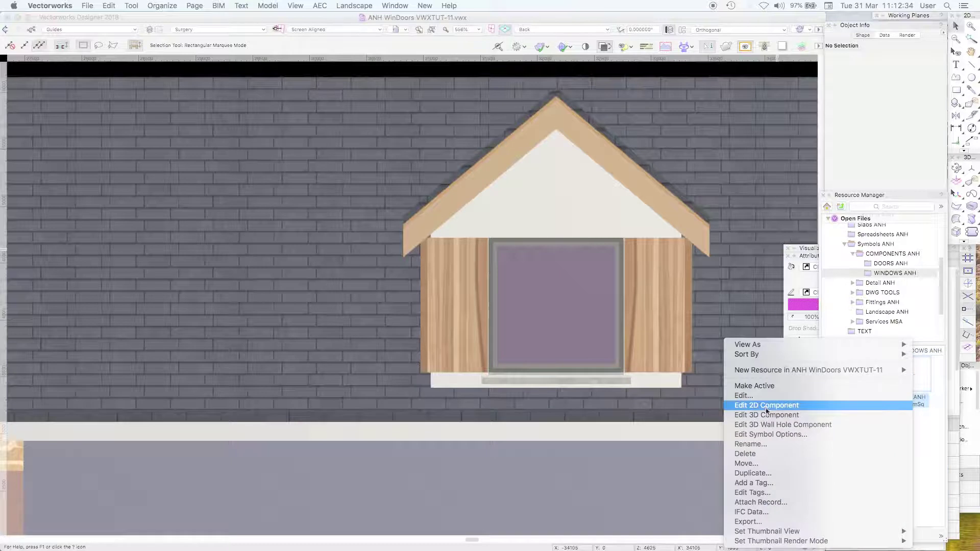
{"action": "left_click", "coordinate": [758, 334]}
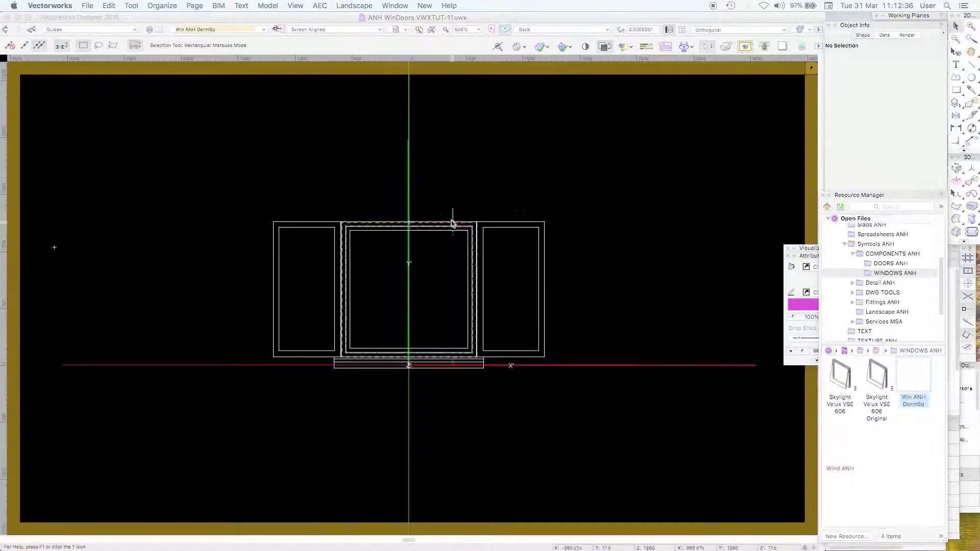
{"action": "left_click", "coordinate": [450, 220]}
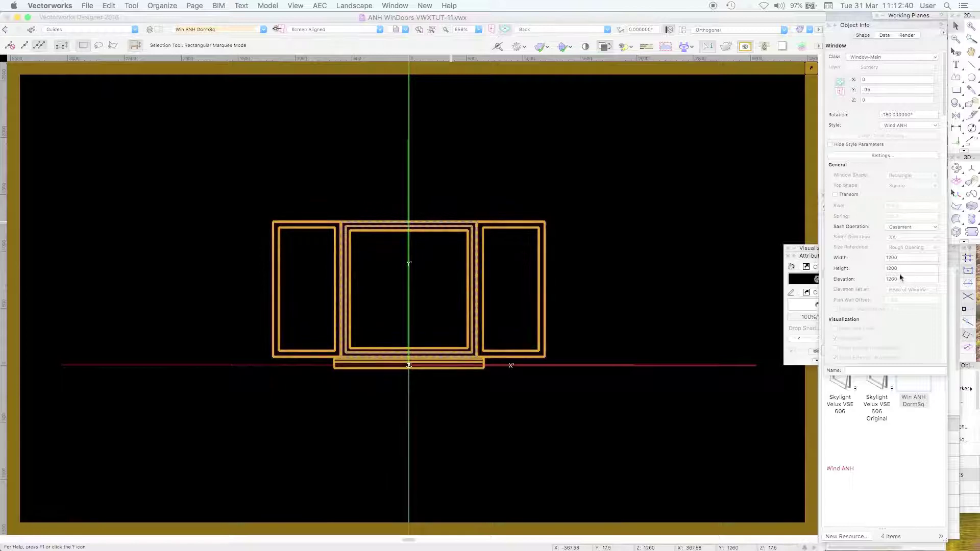
{"action": "left_click", "coordinate": [890, 268]}
{"action": "key", "text": "BackSpace"}
{"action": "type", "text": "1"}
{"action": "key", "text": "Return"}
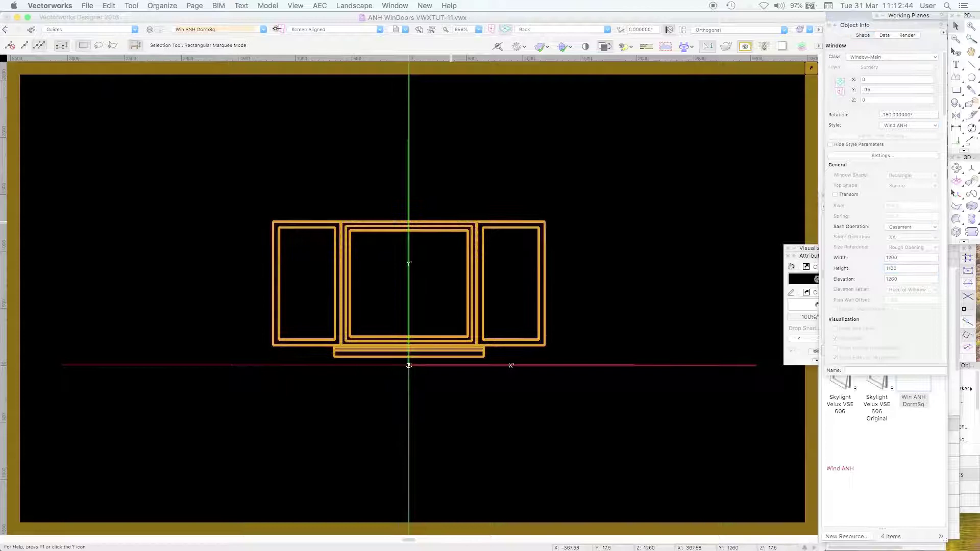
Set the window's elevation to 1160 in the symbol, deselect it and exit symbol editing.
{"action": "left_click", "coordinate": [900, 279]}
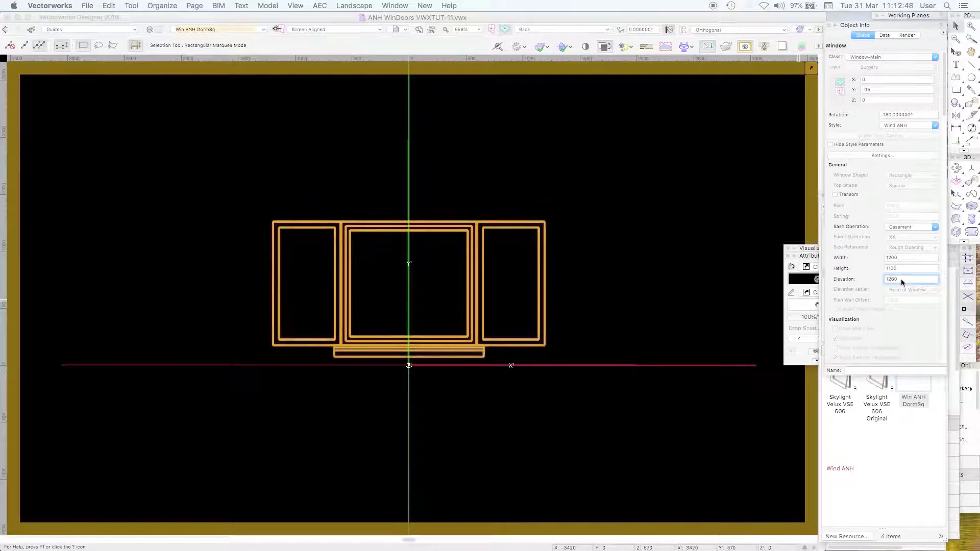
{"action": "key", "text": "BackSpace"}
{"action": "type", "text": "1"}
{"action": "key", "text": "Return"}
{"action": "key", "text": "Escape"}
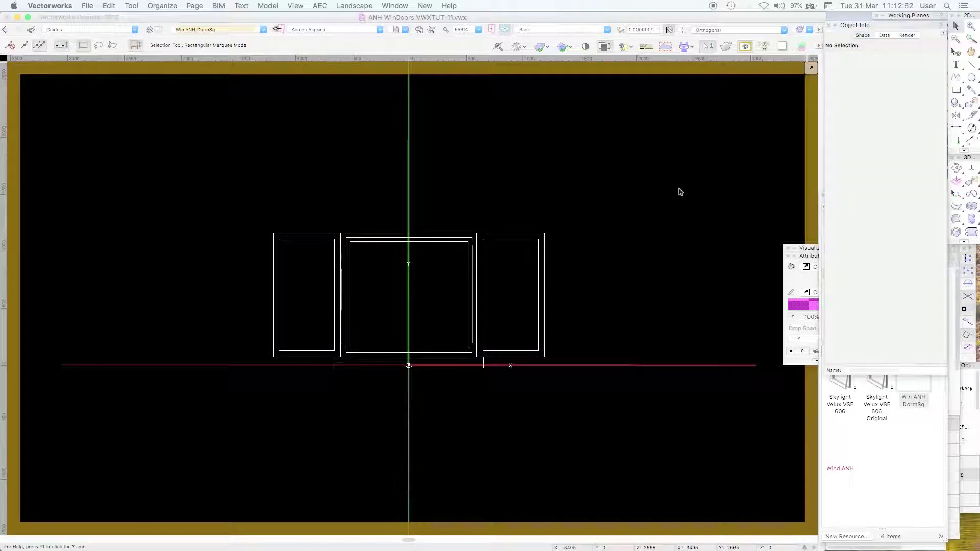
{"action": "key", "text": "super+bracketright"}
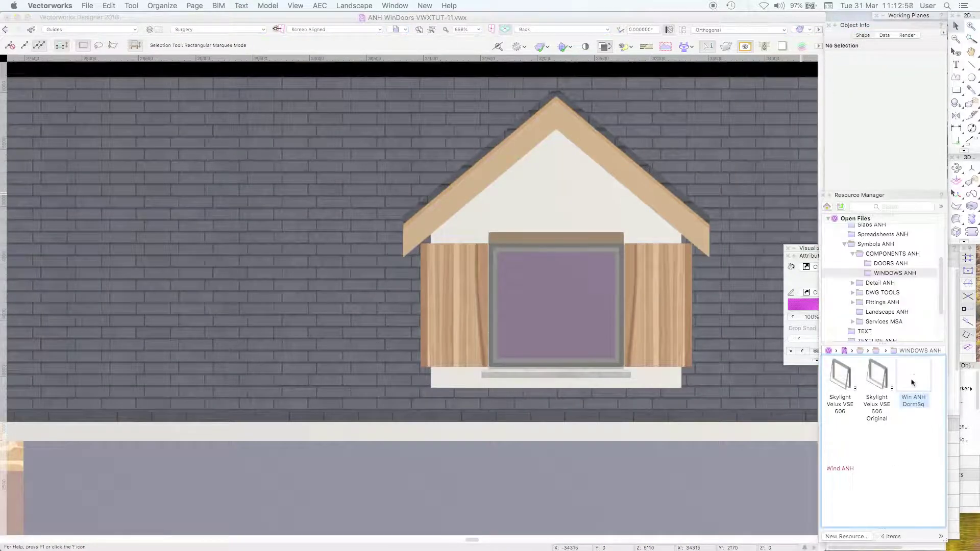
Edit the profile rectangle of the Win ANH DormSq symbol's opening extrude, setting its height to 1186 from the bottom-centre reference point.
{"action": "right_click", "coordinate": [913, 383]}
{"action": "left_click", "coordinate": [766, 415]}
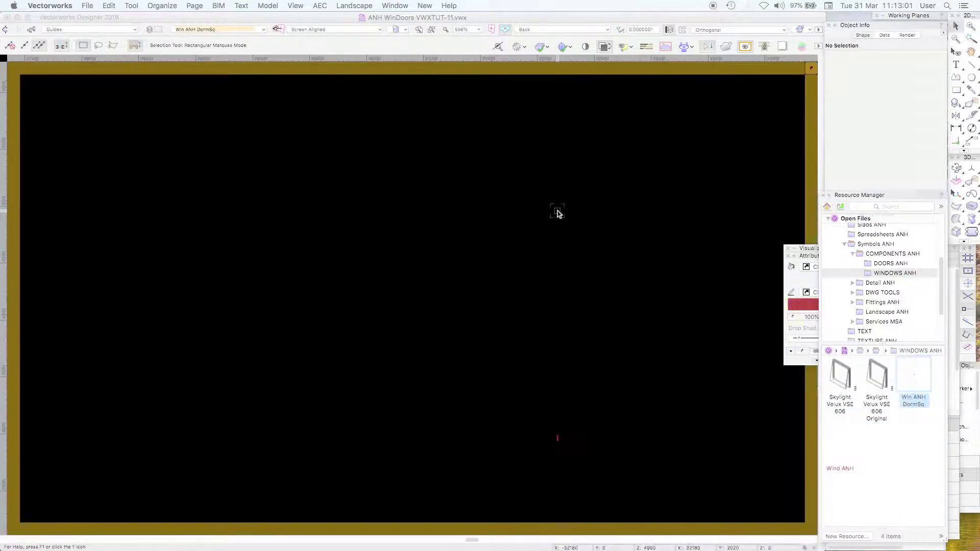
{"action": "key", "text": "super+6"}
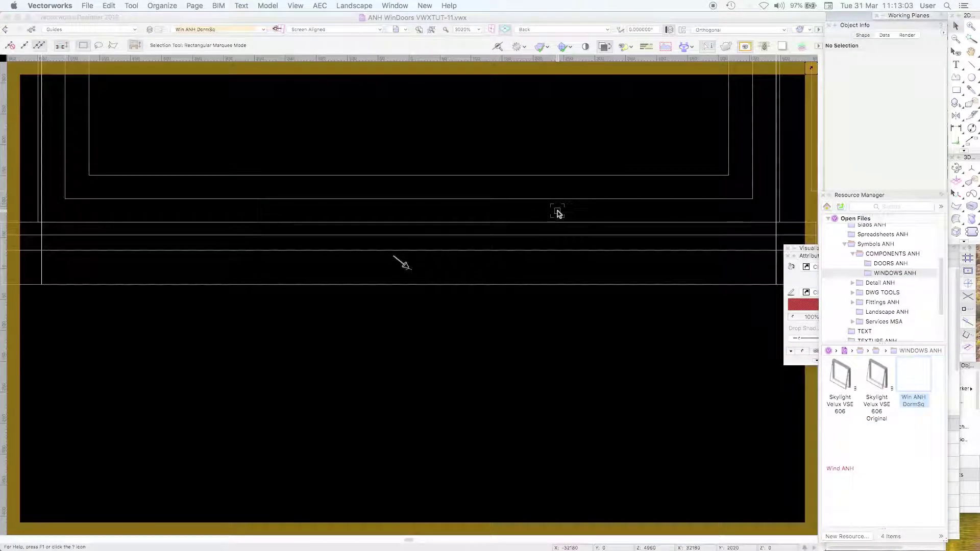
{"action": "double_click", "coordinate": [564, 329]}
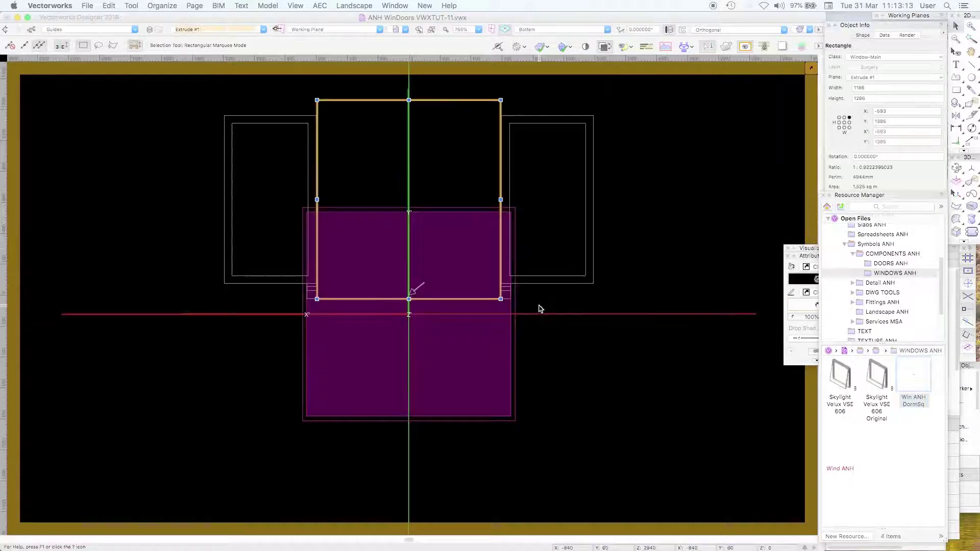
{"action": "left_click", "coordinate": [845, 128]}
{"action": "left_click", "coordinate": [858, 98]}
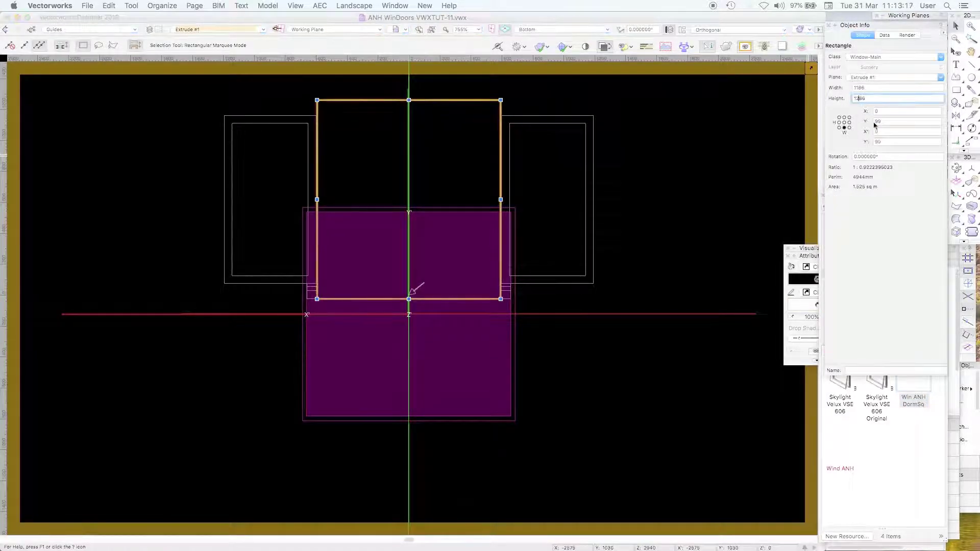
{"action": "key", "text": "BackSpace"}
{"action": "type", "text": "1"}
{"action": "key", "text": "Return"}
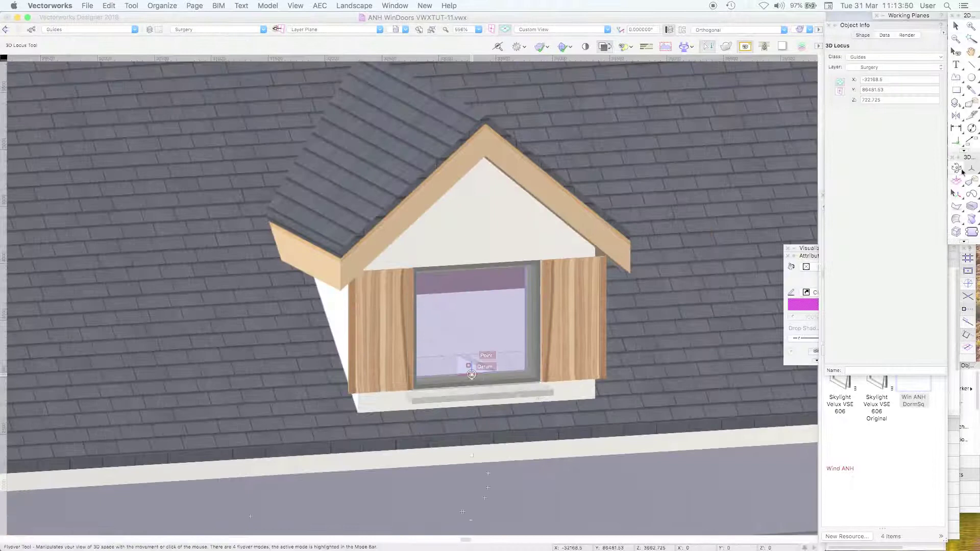
{"action": "left_click_drag", "start_coordinate": [611, 347], "coordinate": [653, 331]}
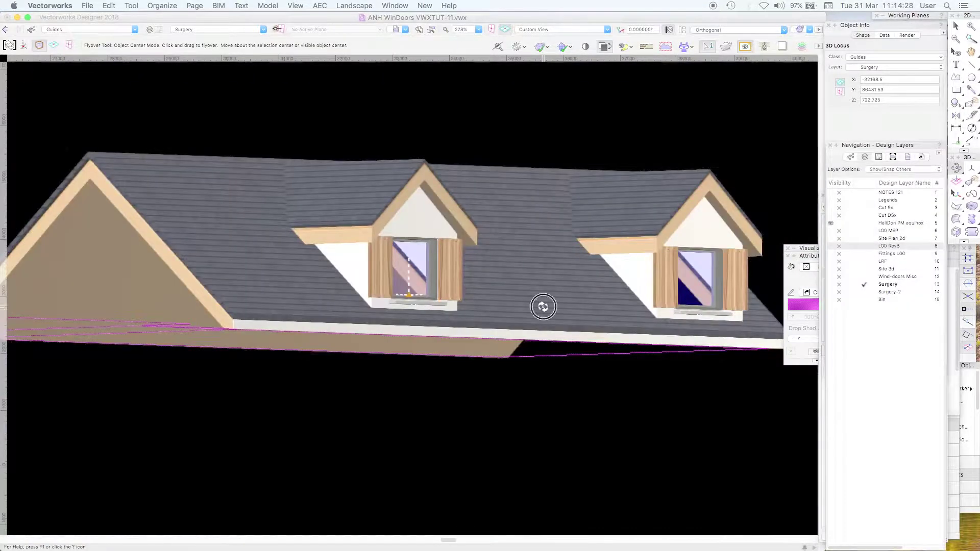
Inspect the two gable dormers on the roof from several angles and switch to the Left view.
{"action": "left_click_drag", "start_coordinate": [543, 307], "coordinate": [650, 271]}
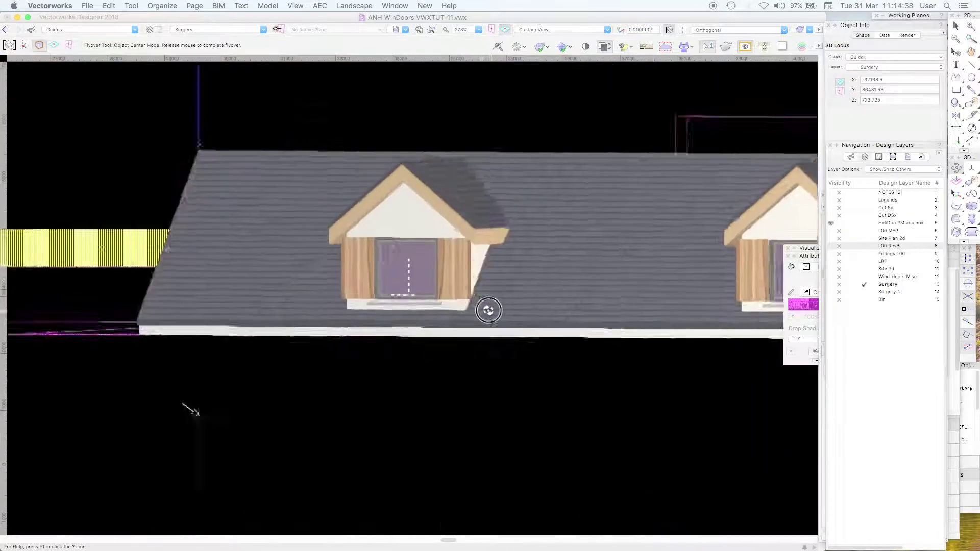
{"action": "left_click_drag", "start_coordinate": [488, 308], "coordinate": [526, 311]}
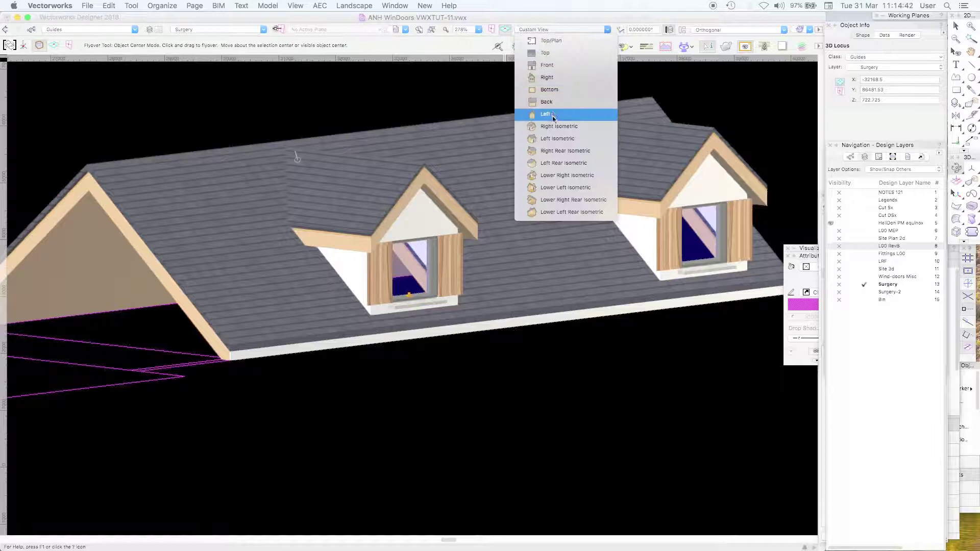
{"action": "left_click", "coordinate": [553, 115]}
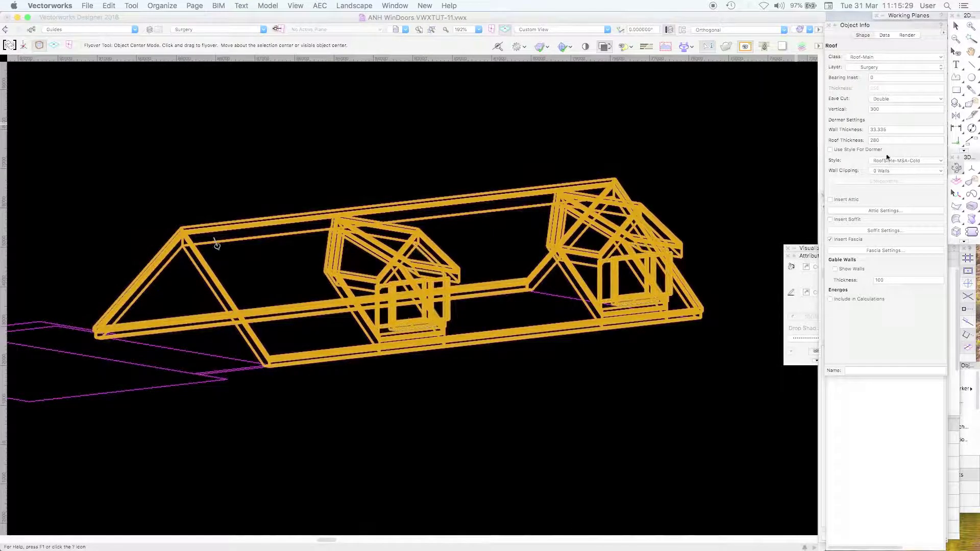
Review the component list of the roof's RoofStyle-MSA-Cold style and close it without changes.
{"action": "left_click", "coordinate": [891, 161]}
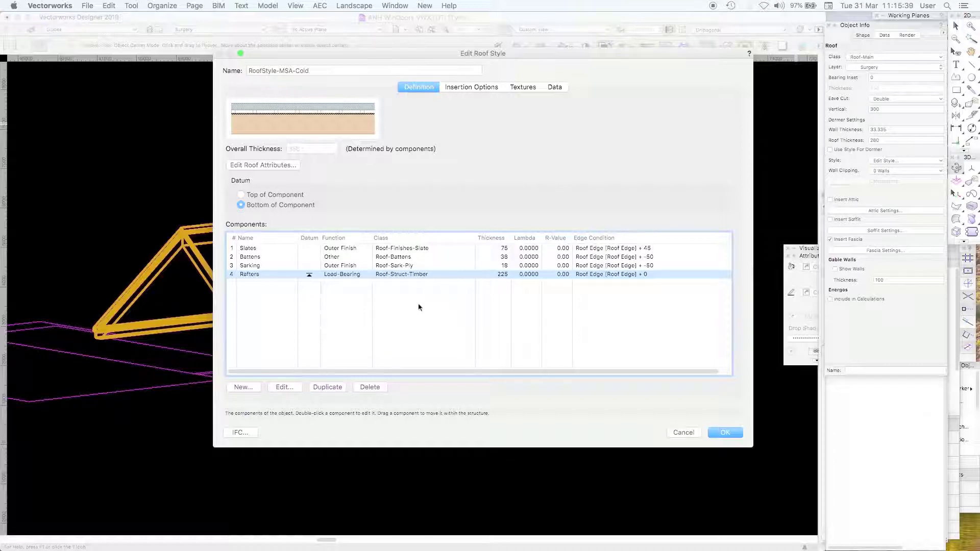
{"action": "left_click", "coordinate": [684, 432]}
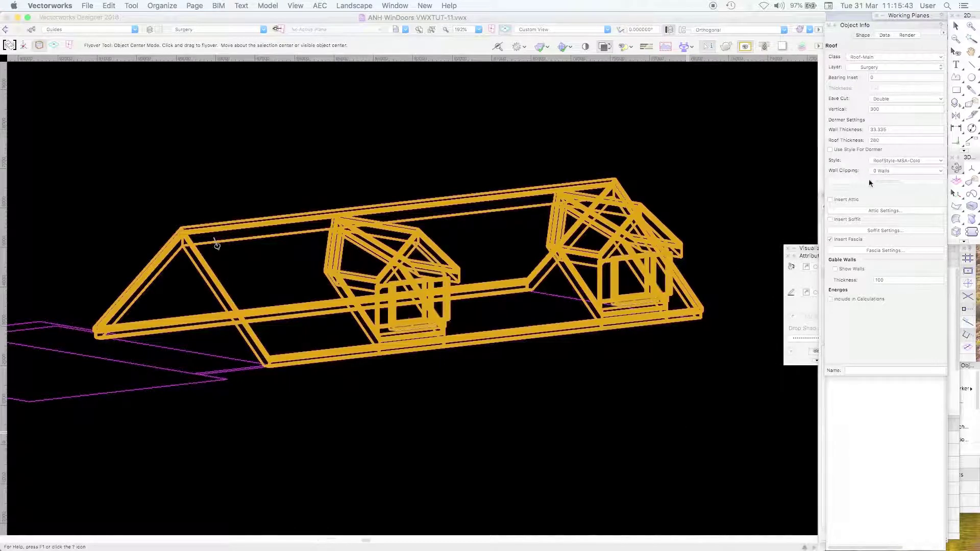
Set the roof's dormer wall thickness to 200 and render the model in OpenGL.
{"action": "left_click", "coordinate": [889, 130]}
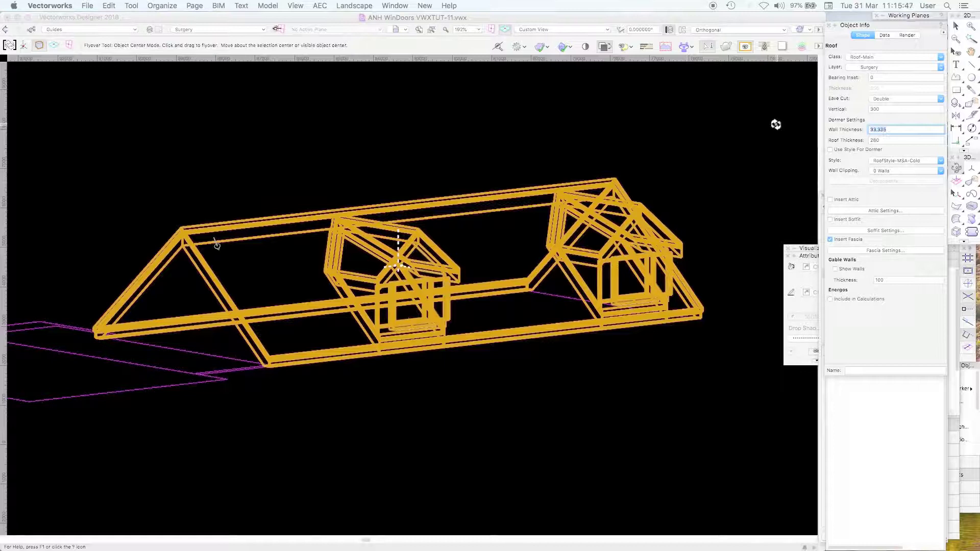
{"action": "type", "text": "3"}
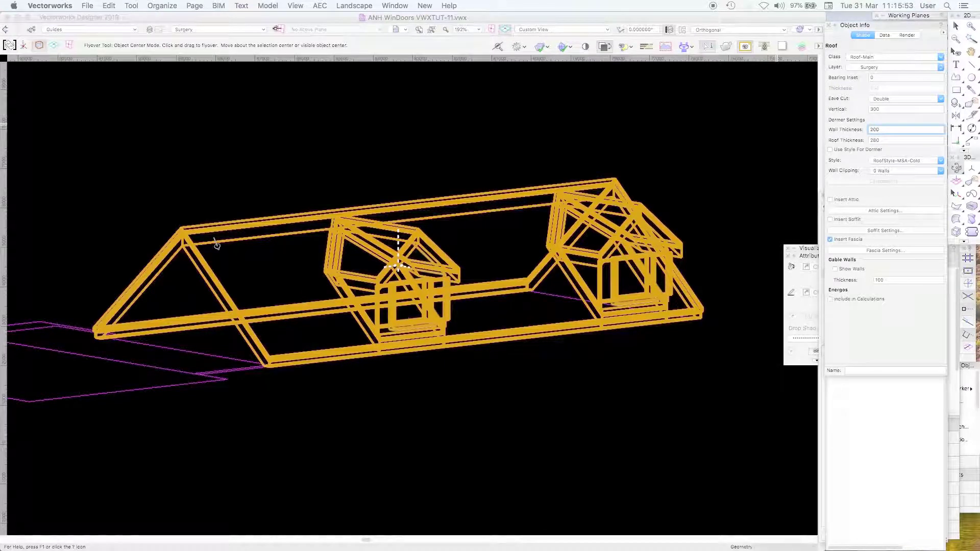
{"action": "key", "text": "Return"}
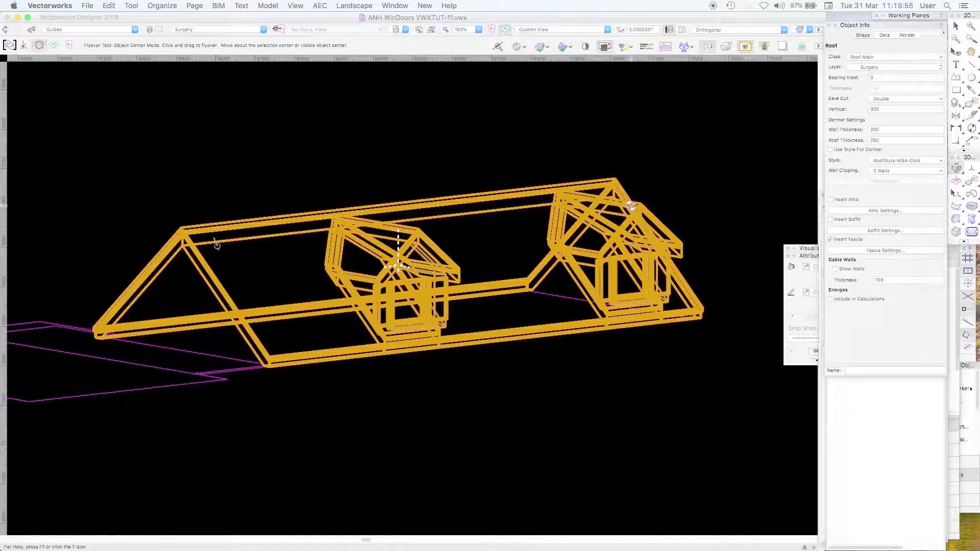
{"action": "left_click", "coordinate": [803, 32]}
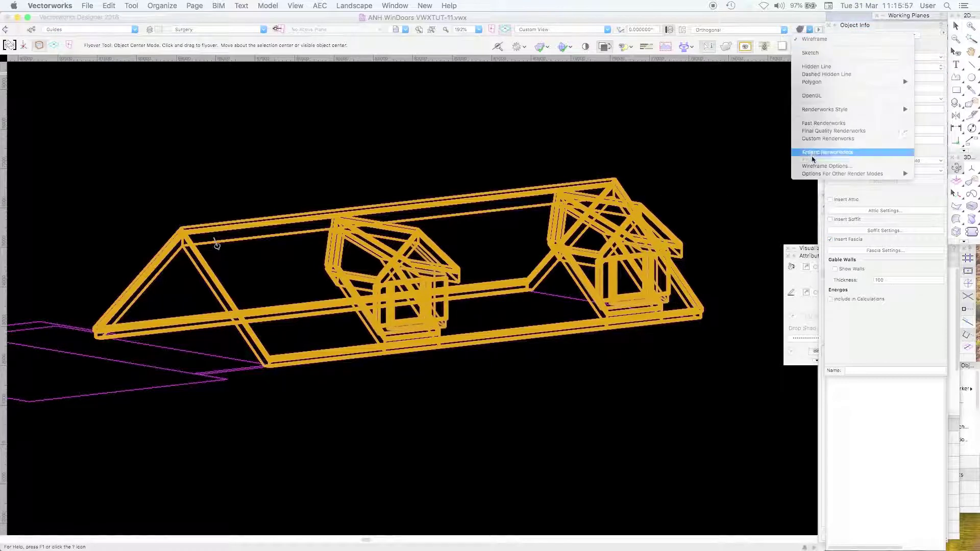
{"action": "left_click", "coordinate": [812, 96]}
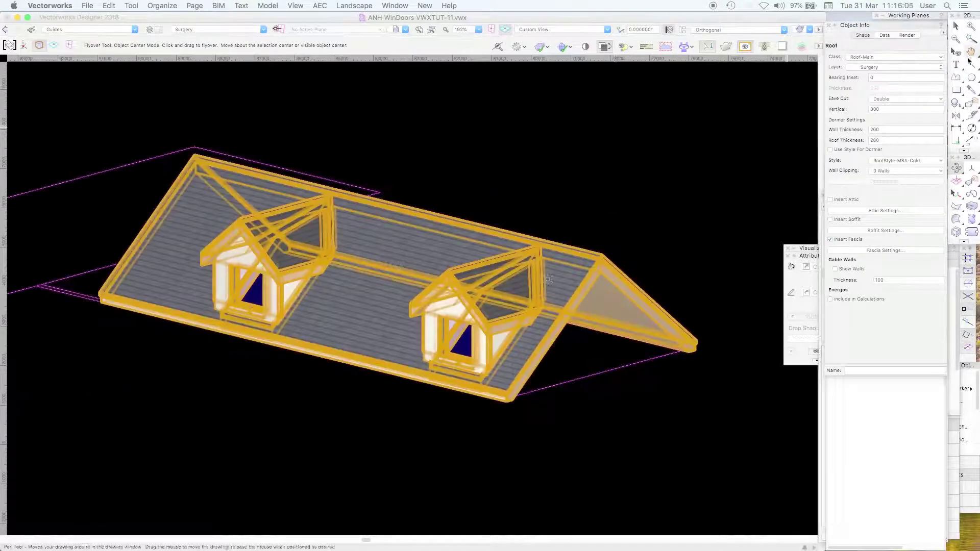
Deselect the roof, select everything in the Win ANH DormSq symbol's 3D component and move it by 80.
{"action": "key", "text": "c"}
{"action": "left_click_drag", "start_coordinate": [374, 288], "coordinate": [489, 396]}
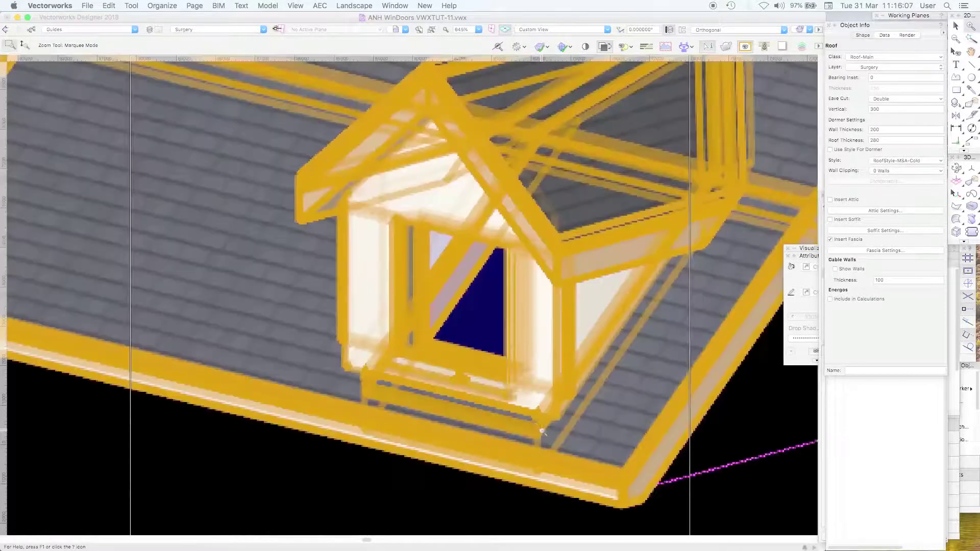
{"action": "left_click", "coordinate": [956, 28]}
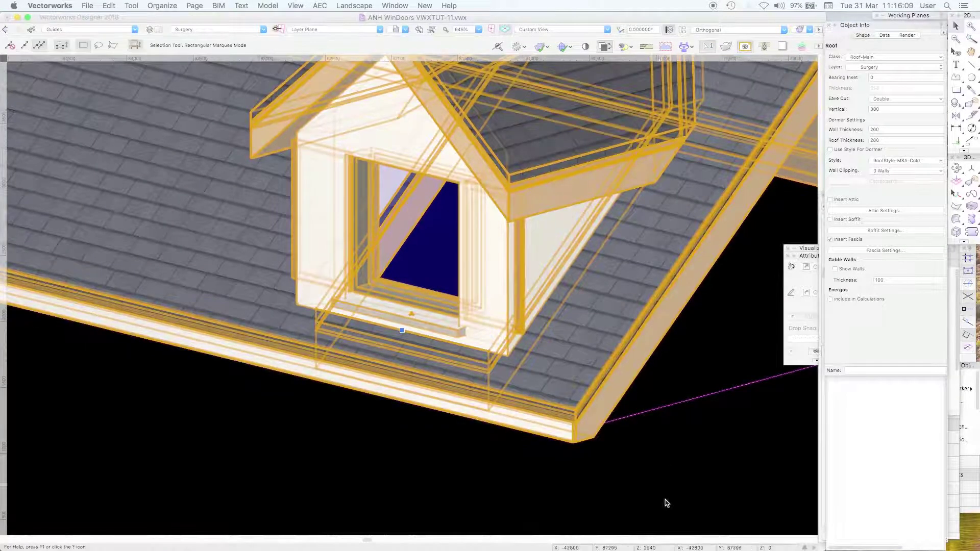
{"action": "left_click", "coordinate": [669, 512]}
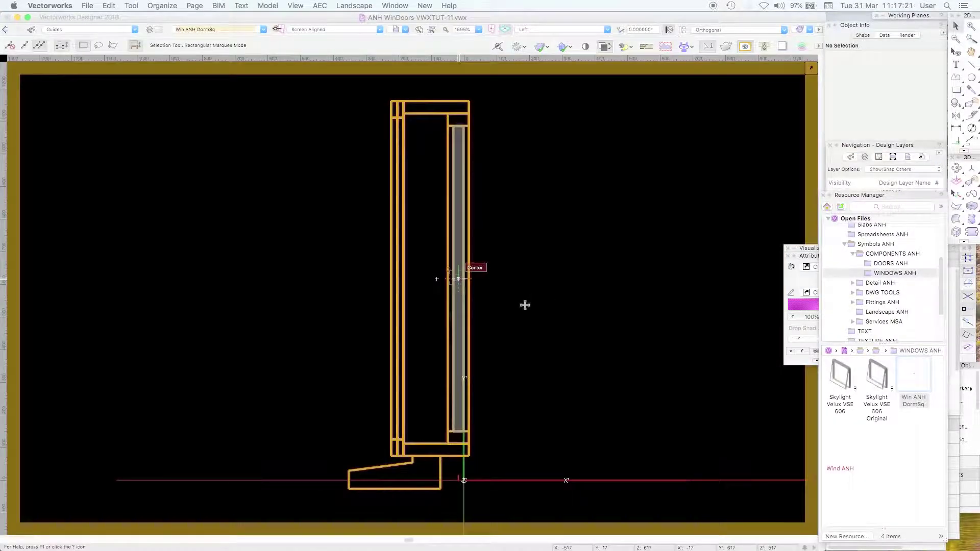
{"action": "key", "text": "super+a"}
{"action": "key", "text": "super+m"}
{"action": "type", "text": "80"}
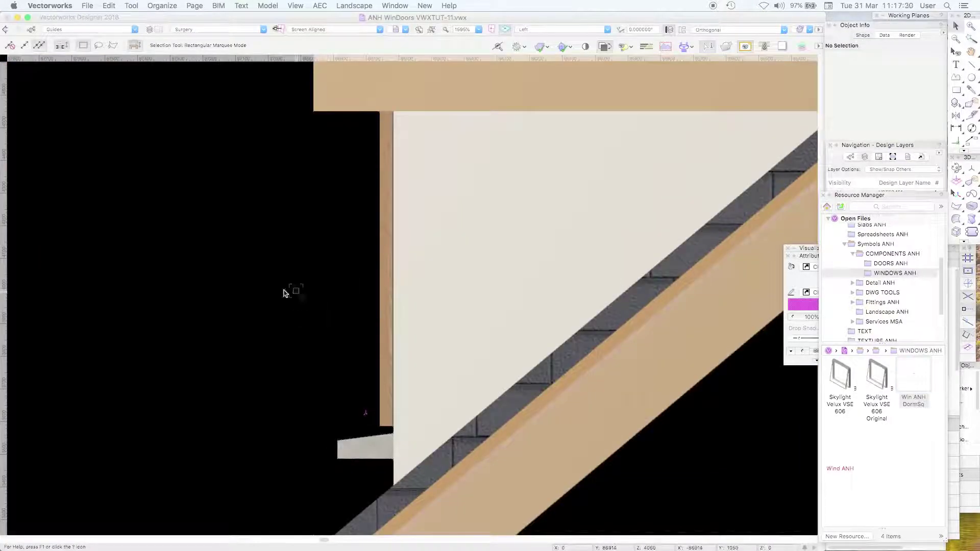
Check how the window and sill sit in the dormer walls from the side and from several angles.
{"action": "left_click_drag", "start_coordinate": [261, 299], "coordinate": [500, 488]}
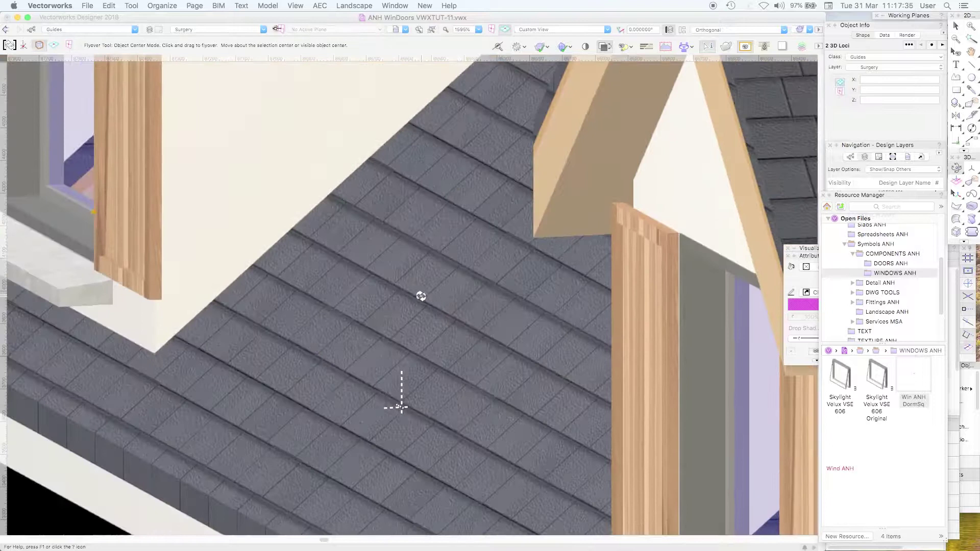
{"action": "scroll", "coordinate": [421, 296], "scroll_direction": "down", "scroll_amount": 5}
{"action": "left_click_drag", "start_coordinate": [421, 296], "coordinate": [572, 363]}
{"action": "left_click_drag", "start_coordinate": [529, 420], "coordinate": [567, 393]}
{"action": "key", "text": "x"}
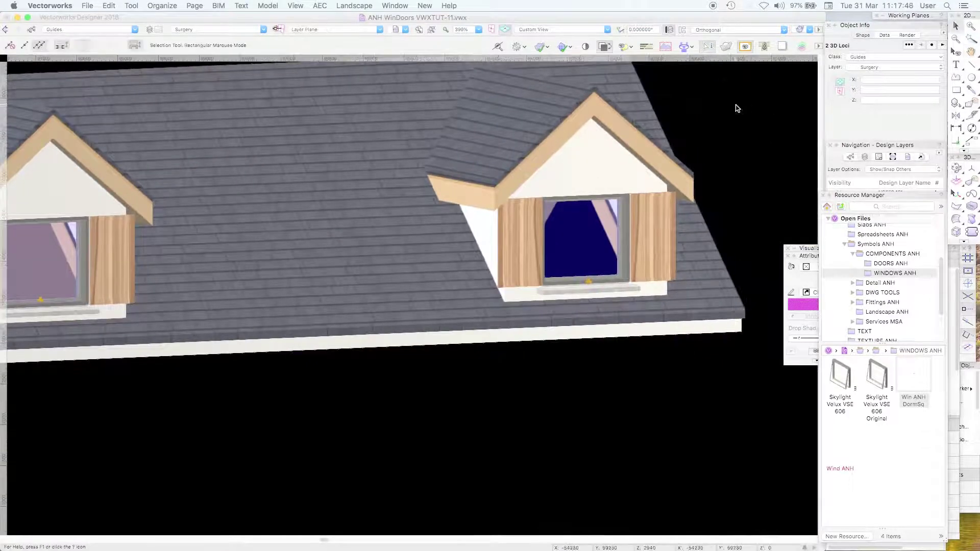
Make the L00 RevB design layer visible together with the Surgery roof and clear the selection.
{"action": "key", "text": "super+a"}
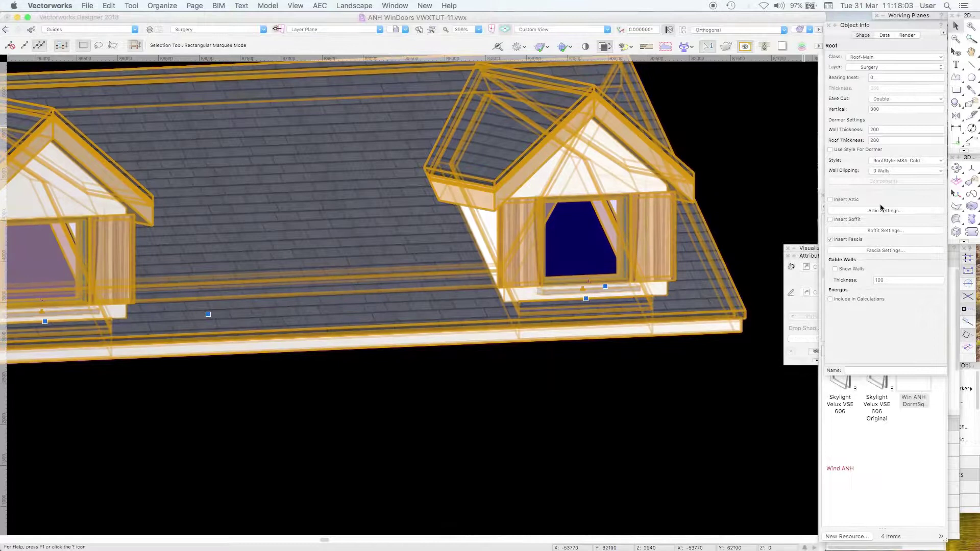
{"action": "key", "text": "super+shift+n"}
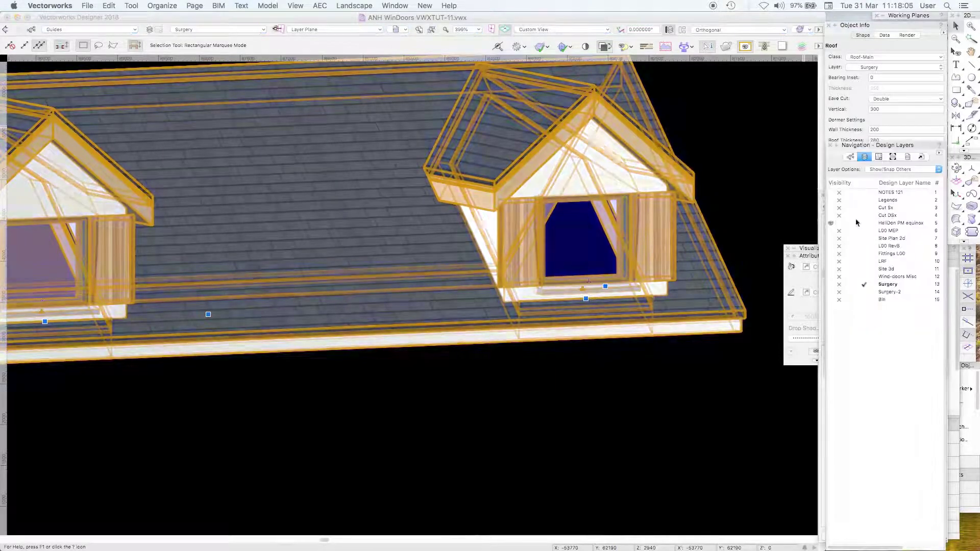
{"action": "left_click", "coordinate": [830, 246]}
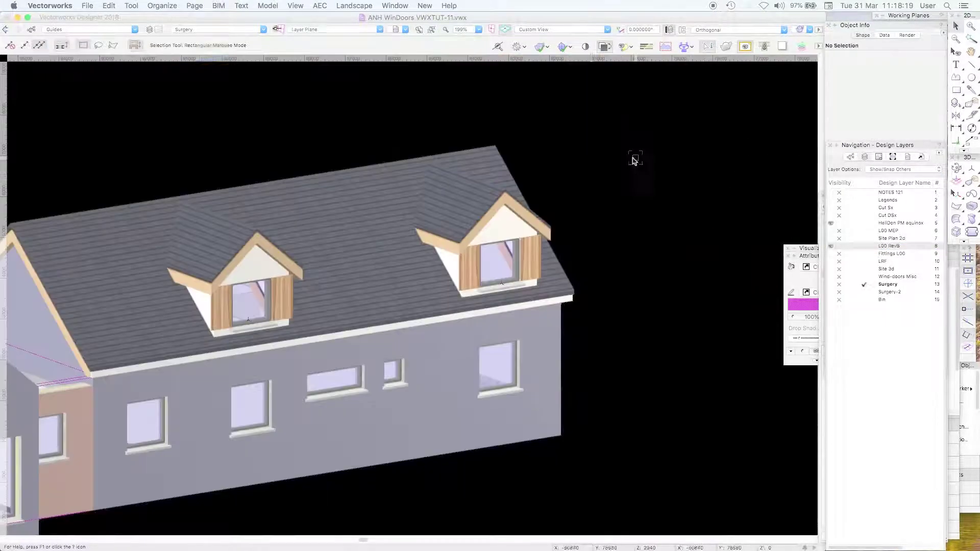
{"action": "middle_click_drag", "start_coordinate": [633, 158], "coordinate": [479, 118]}
{"action": "right_click", "coordinate": [479, 119]}
{"action": "left_click", "coordinate": [480, 119]}
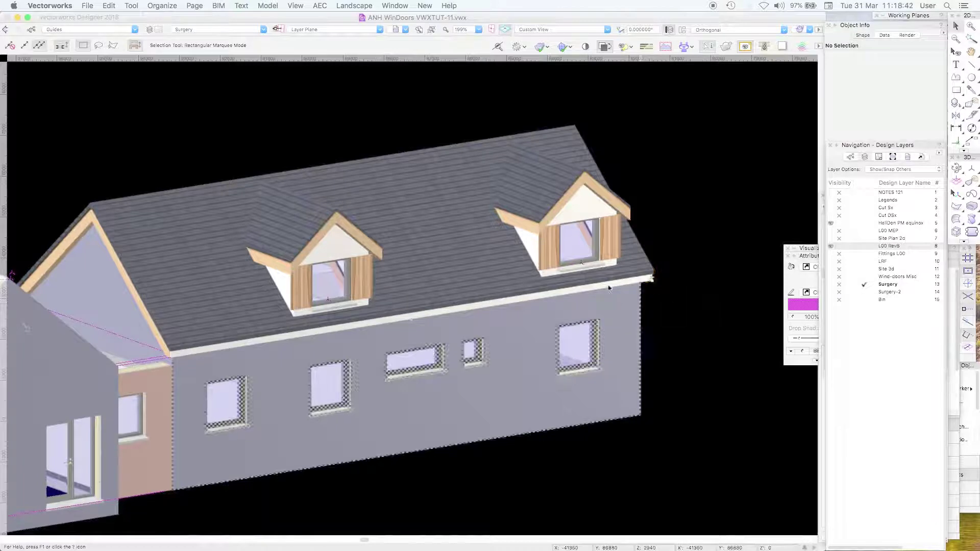
Select the roof with the dormers and examine the Slates component in its RoofStyle-MSA-Cold style.
{"action": "left_click", "coordinate": [655, 277]}
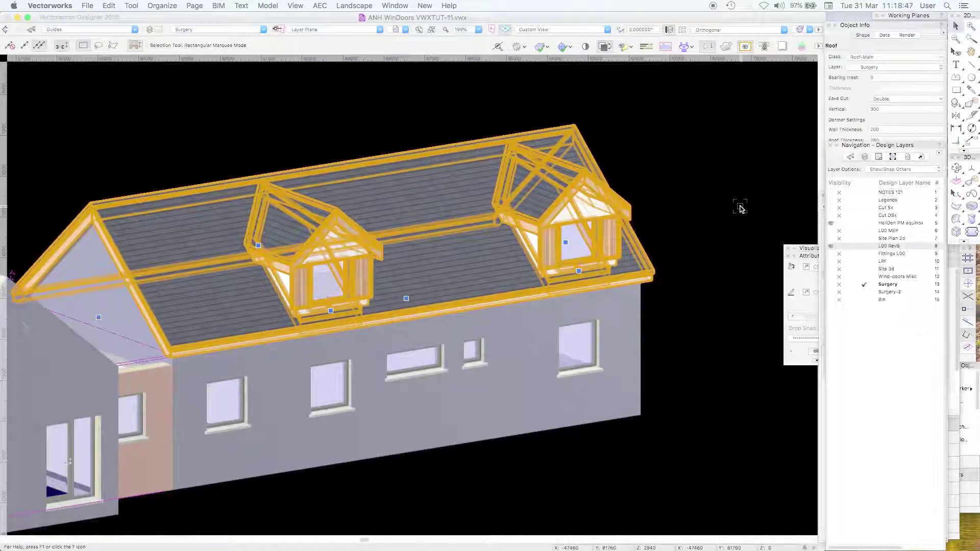
{"action": "key", "text": "super+s"}
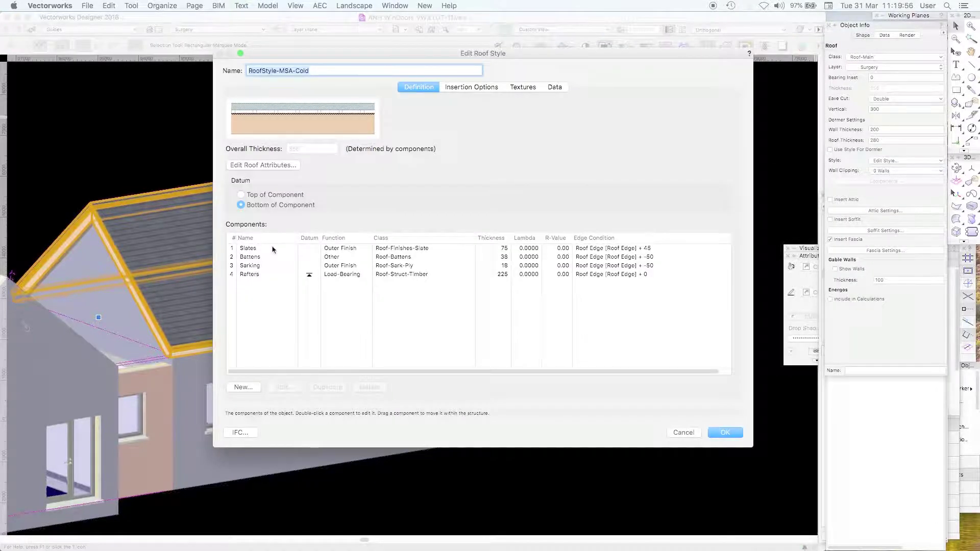
{"action": "left_click", "coordinate": [273, 250]}
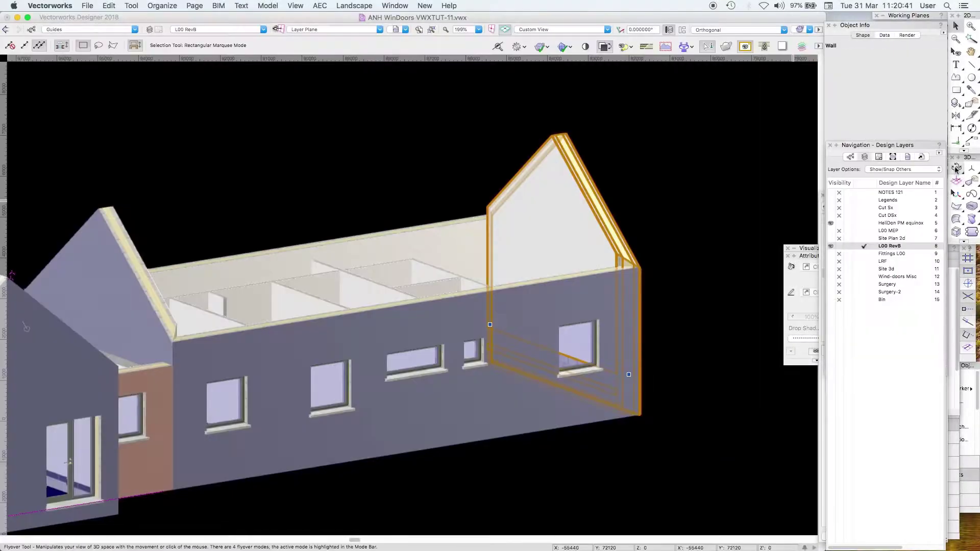
Open the RoofStyle-MSA-Warm roof style from the RoofStyles folder for editing.
{"action": "left_click", "coordinate": [957, 169]}
{"action": "left_click_drag", "start_coordinate": [703, 202], "coordinate": [694, 219]}
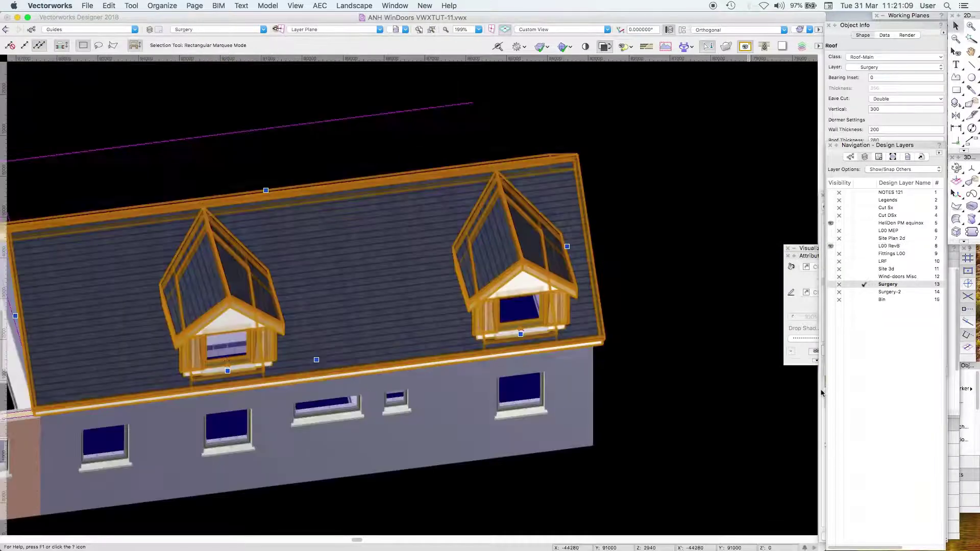
{"action": "key", "text": "super+r"}
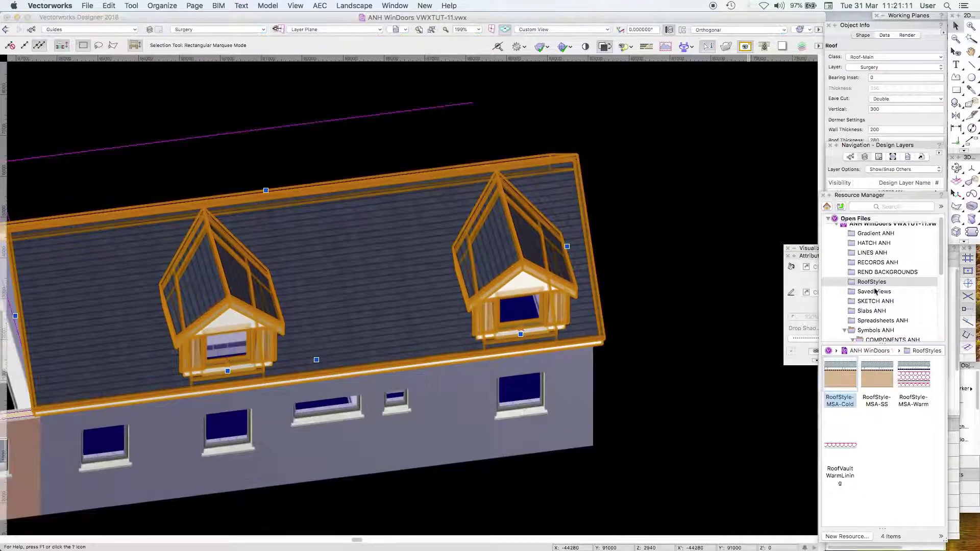
{"action": "left_click", "coordinate": [902, 428]}
{"action": "left_click", "coordinate": [915, 378]}
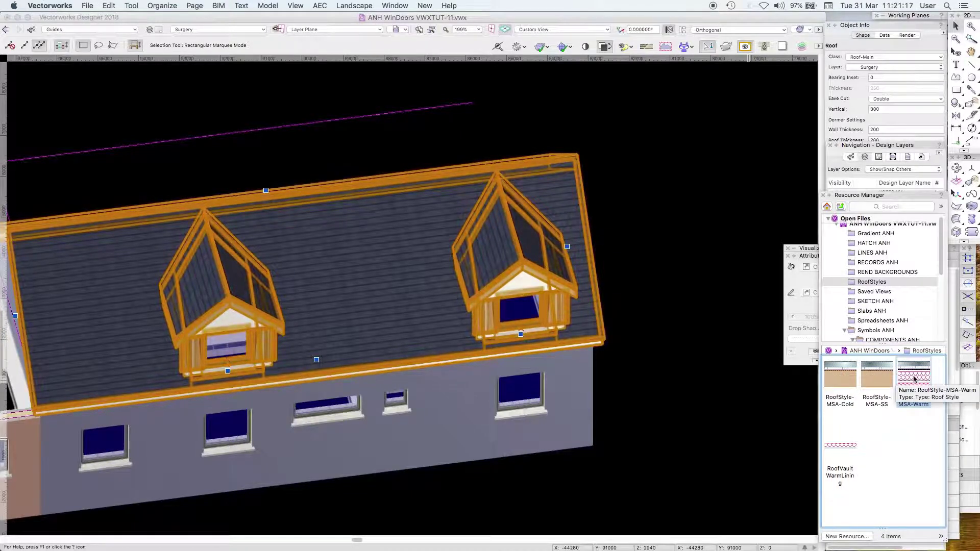
{"action": "right_click", "coordinate": [915, 377]}
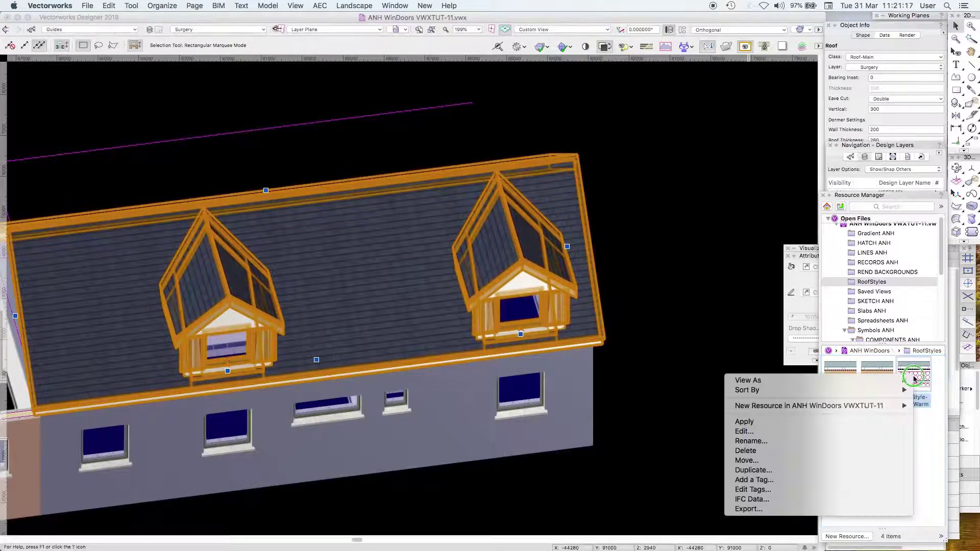
{"action": "left_click", "coordinate": [770, 433]}
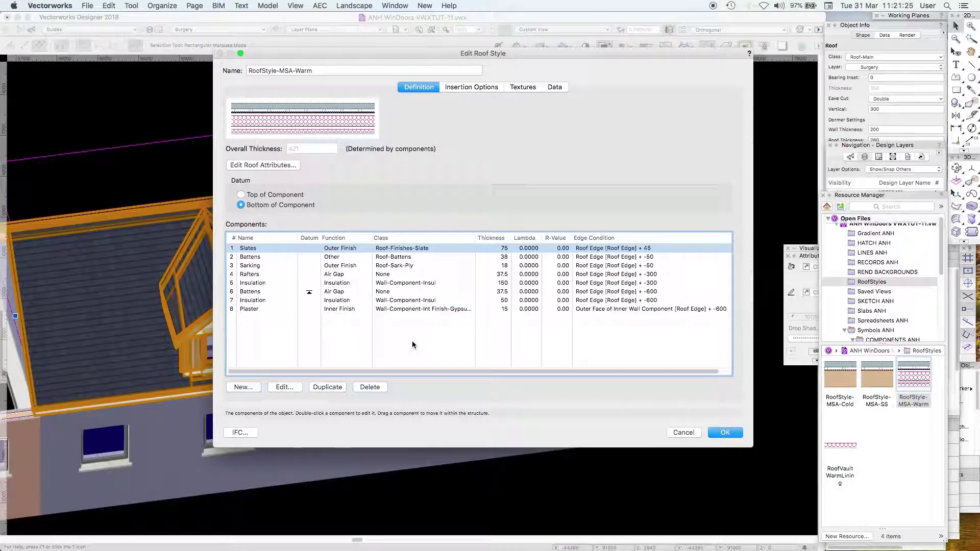
Examine the RoofStyle-MSA-Warm components one by one, from slates and battens to insulation and plaster, including their edge conditions.
{"action": "key", "text": "Down"}
{"action": "key", "text": "Down"}
{"action": "key", "text": "Down"}
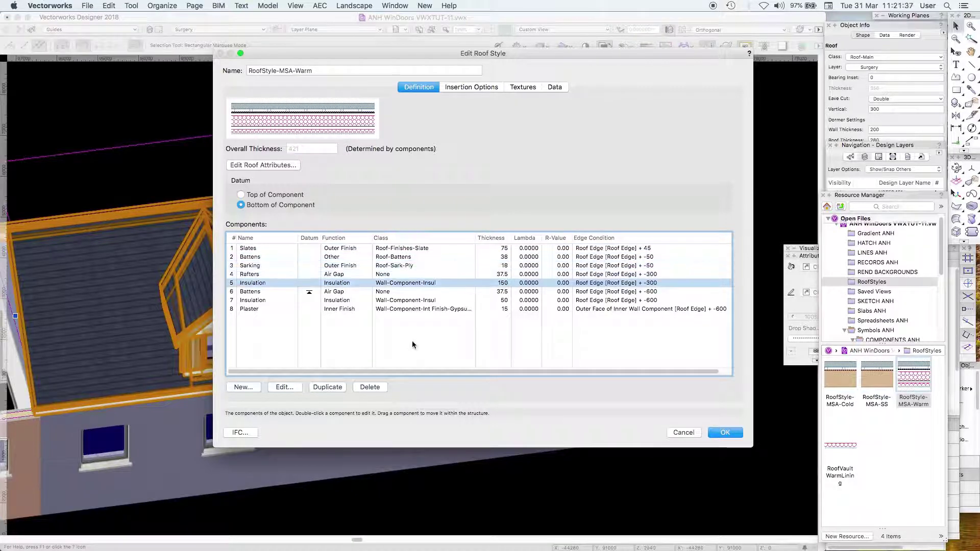
{"action": "key", "text": "Up"}
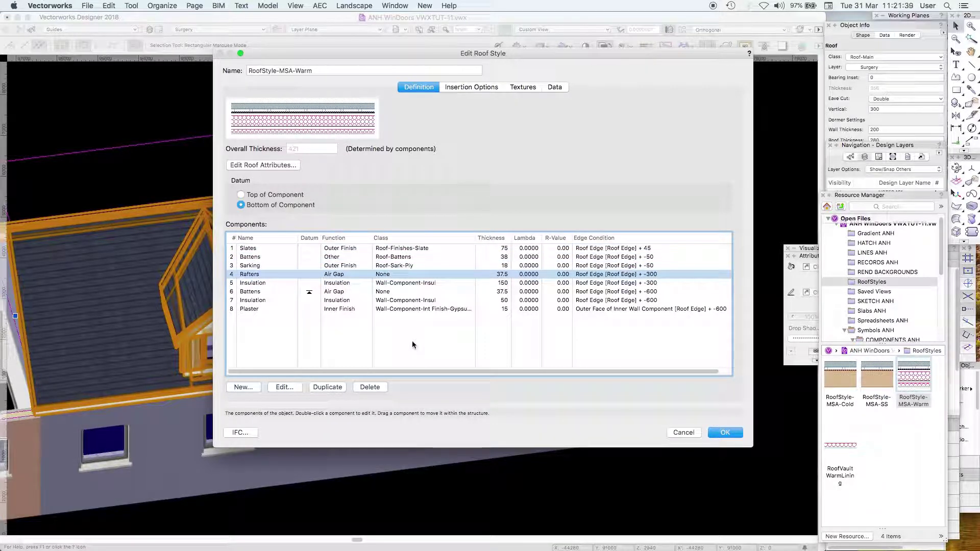
{"action": "key", "text": "Down"}
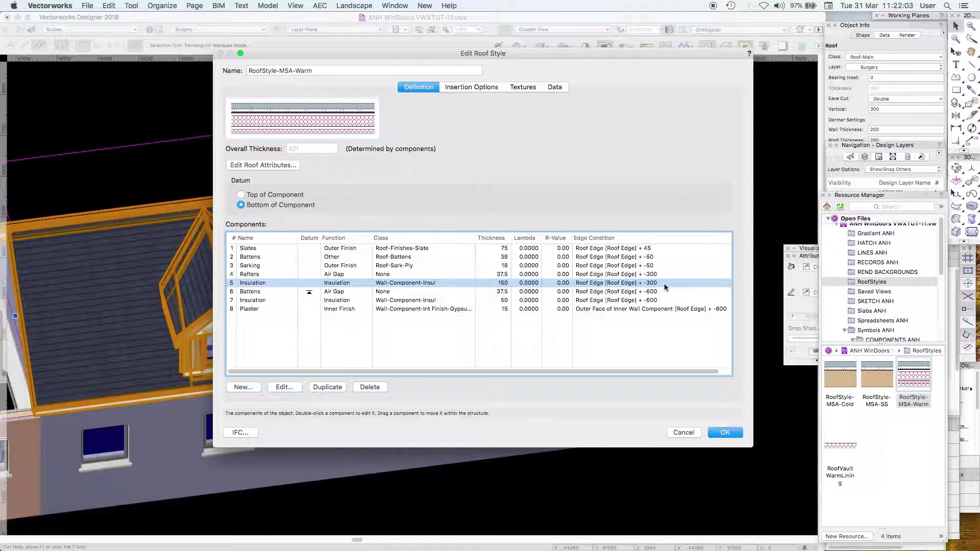
{"action": "left_click", "coordinate": [261, 291]}
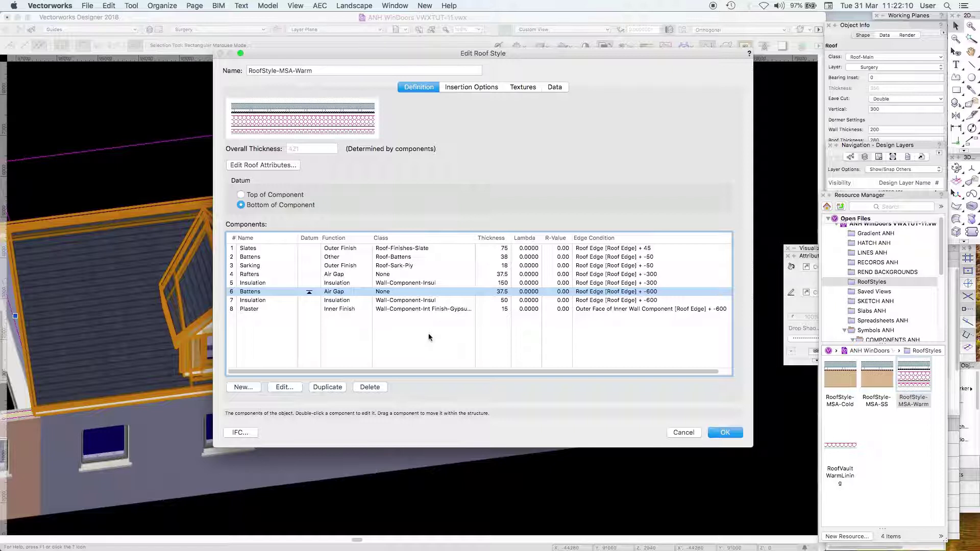
{"action": "left_click", "coordinate": [279, 302]}
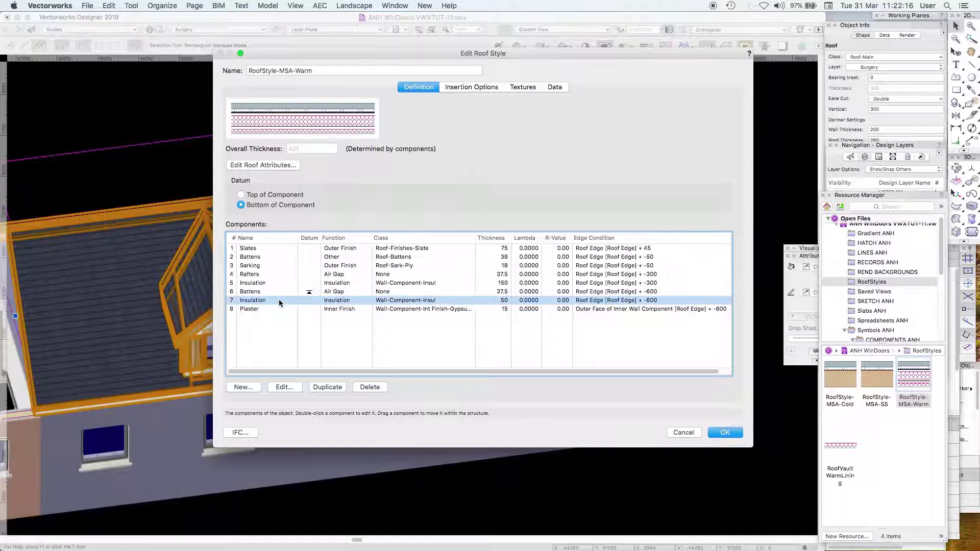
{"action": "left_click", "coordinate": [272, 310]}
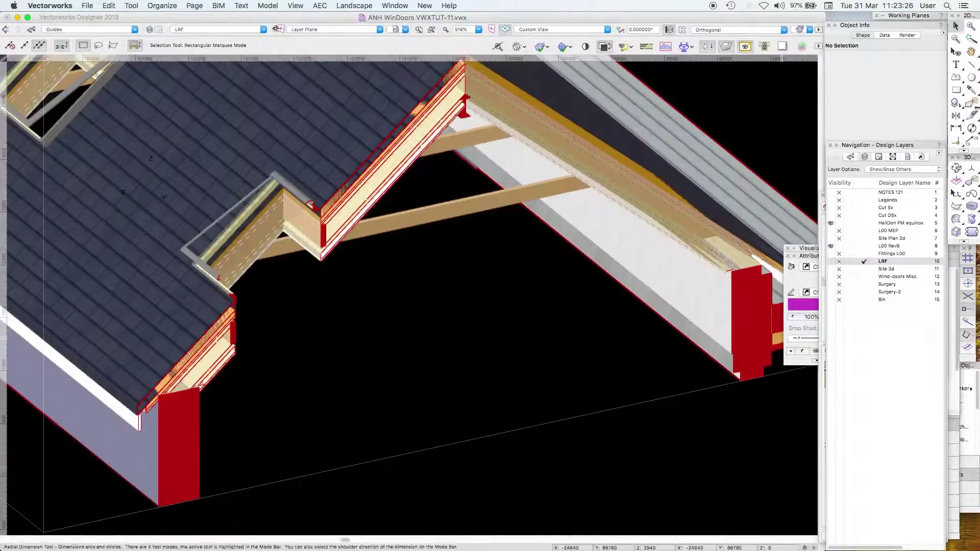
Compare the clipped LRF roof section at the skylight opening with the RoofStyle-MSA-Warm components, then close the style without changes.
{"action": "left_click", "coordinate": [970, 25]}
{"action": "left_click_drag", "start_coordinate": [132, 286], "coordinate": [286, 426]}
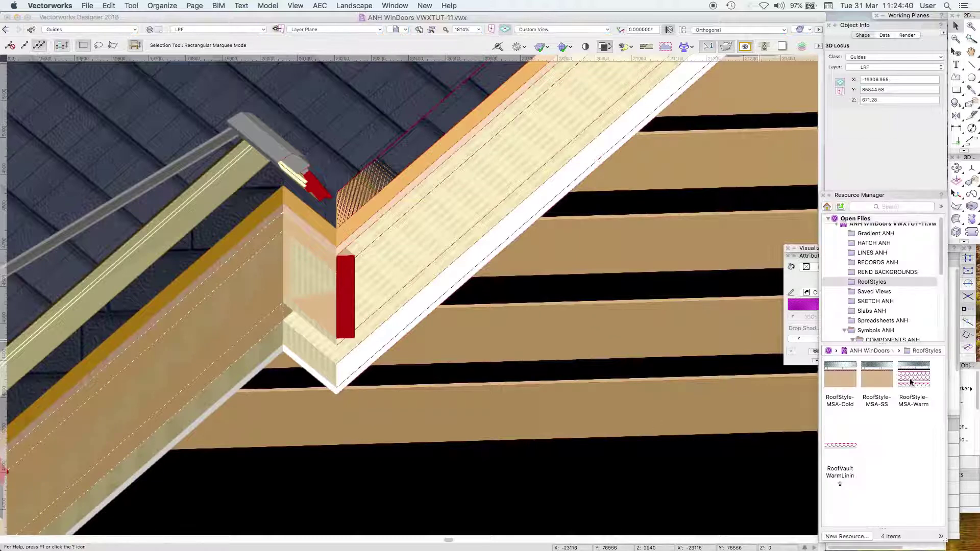
{"action": "double_click", "coordinate": [914, 375]}
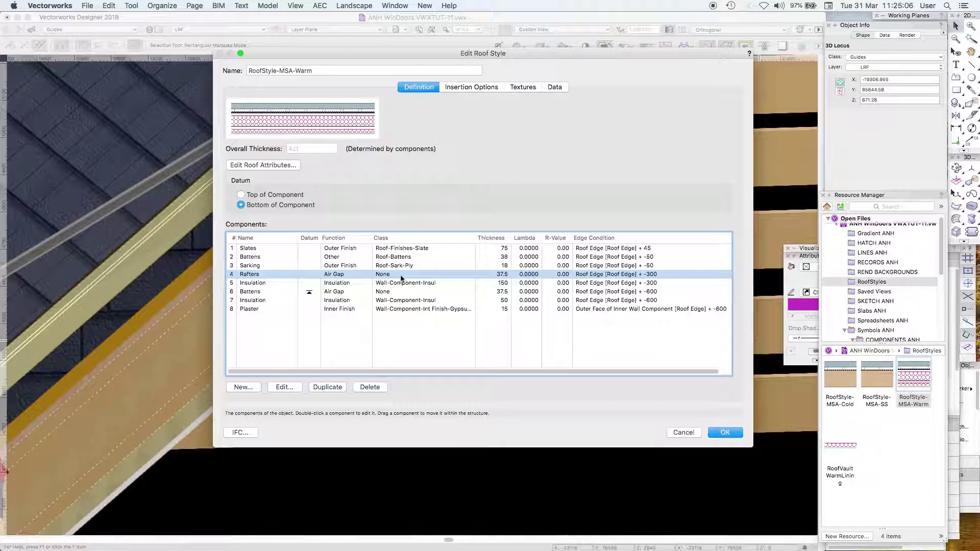
{"action": "left_click", "coordinate": [684, 433]}
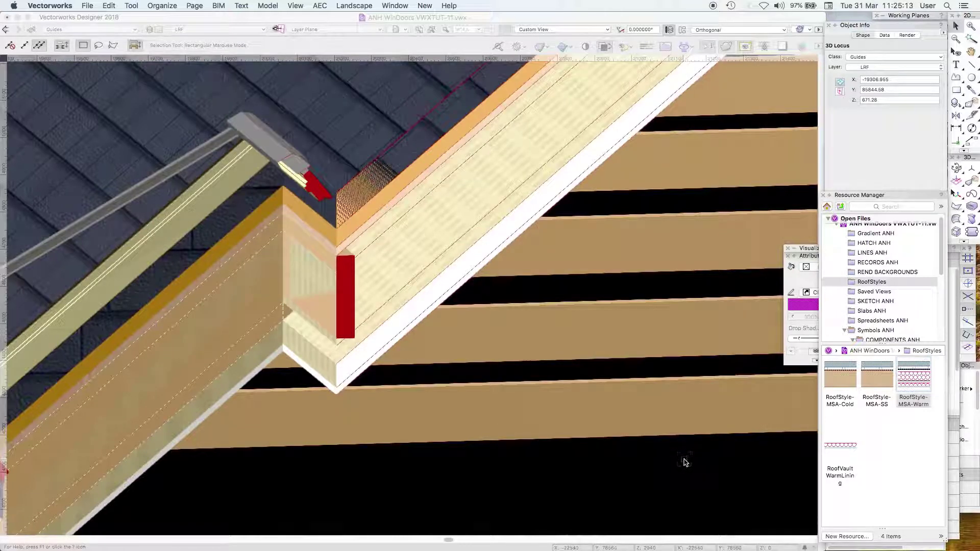
Select the roof with the skylights on the LRF layer.
{"action": "key", "text": "super+shift+z"}
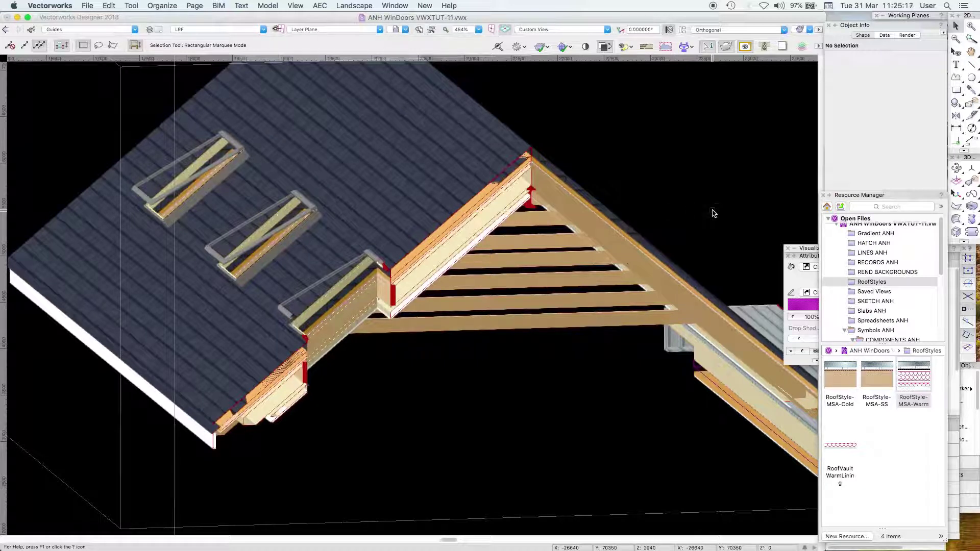
{"action": "left_click", "coordinate": [488, 112]}
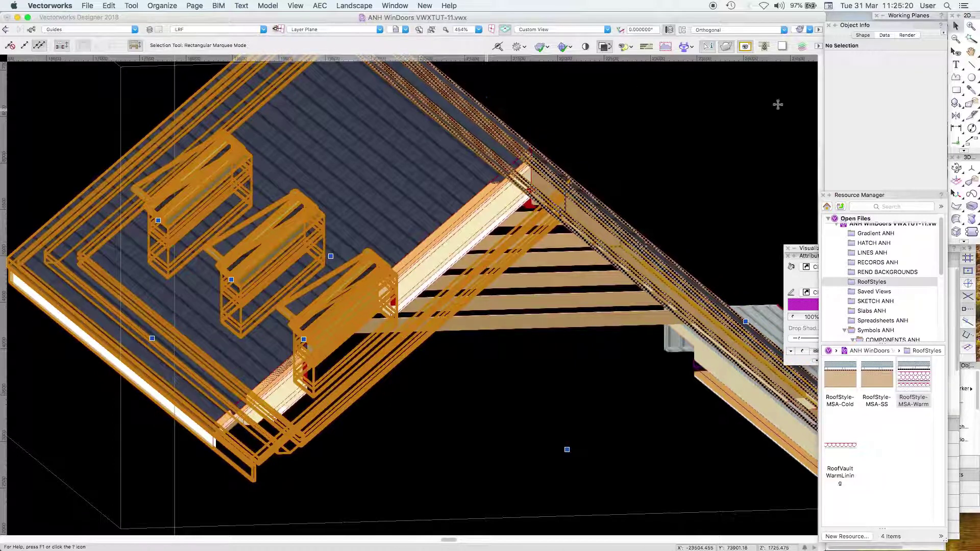